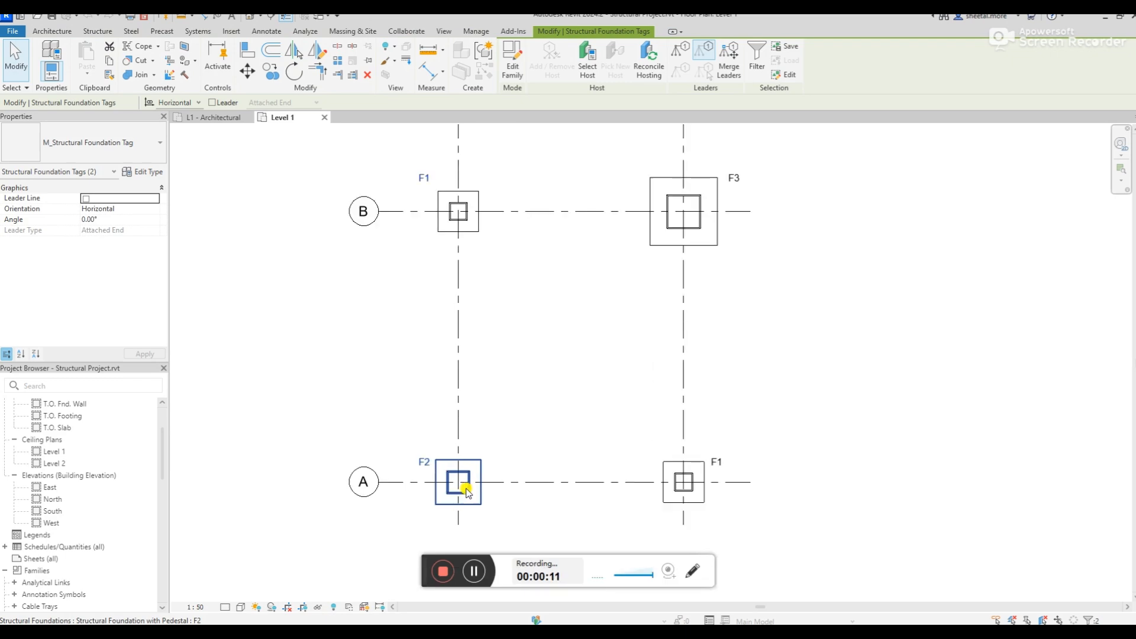
# Open the default 3D view and select the structural foundation with pedestal of type F2
pyautogui.click(249, 18)
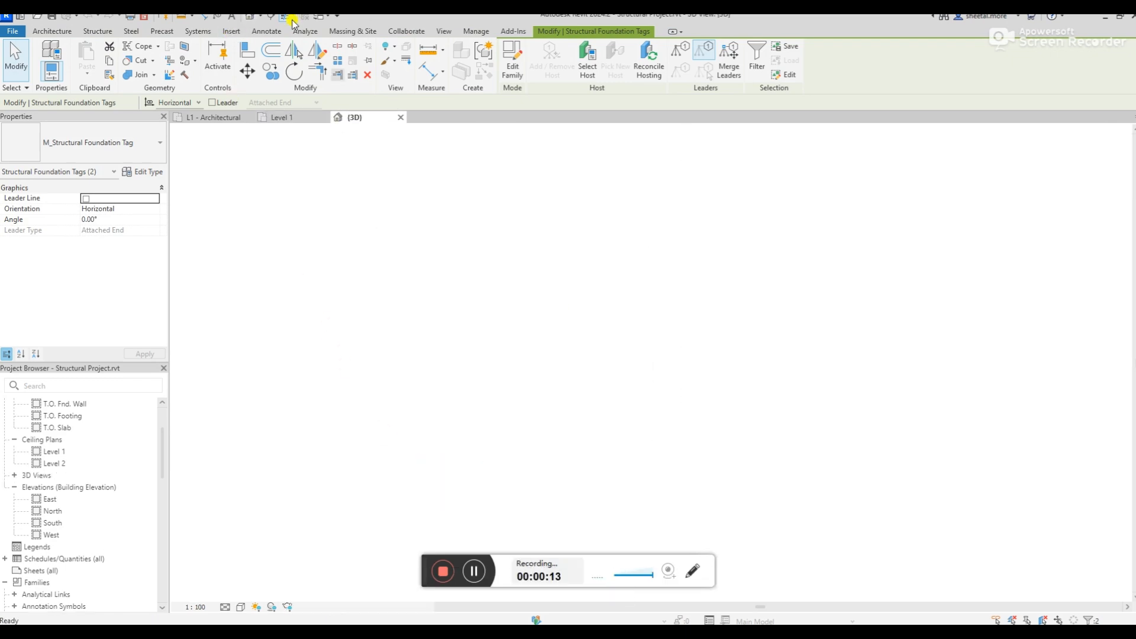
pyautogui.scroll(5, 568, 292)
pyautogui.scroll(1, 568, 293)
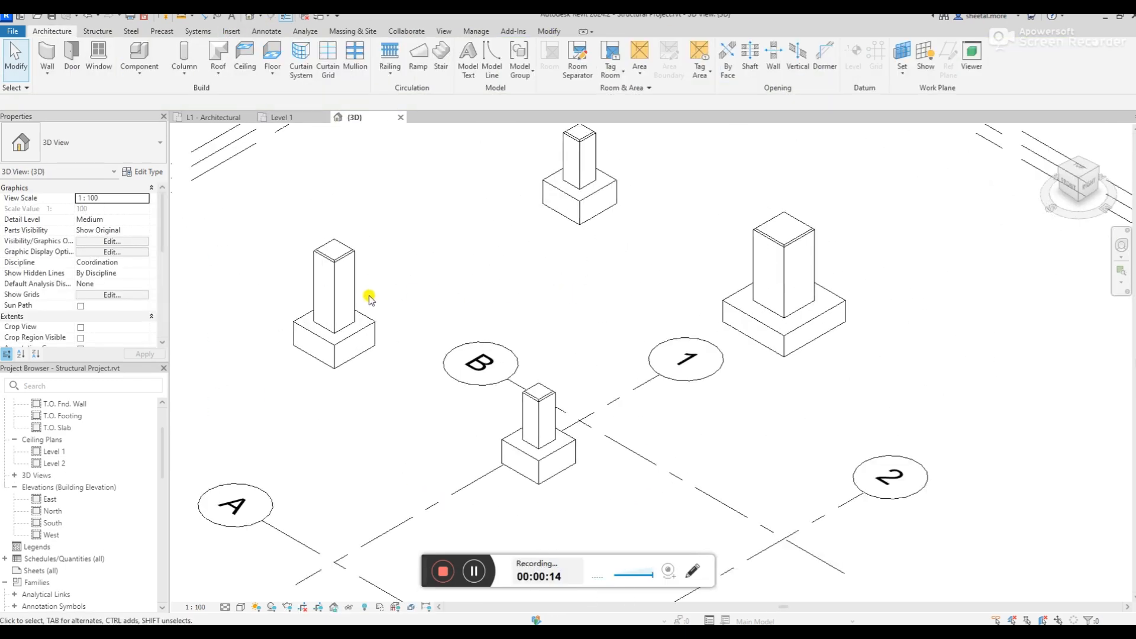
pyautogui.click(358, 294)
pyautogui.scroll(3, 271, 278)
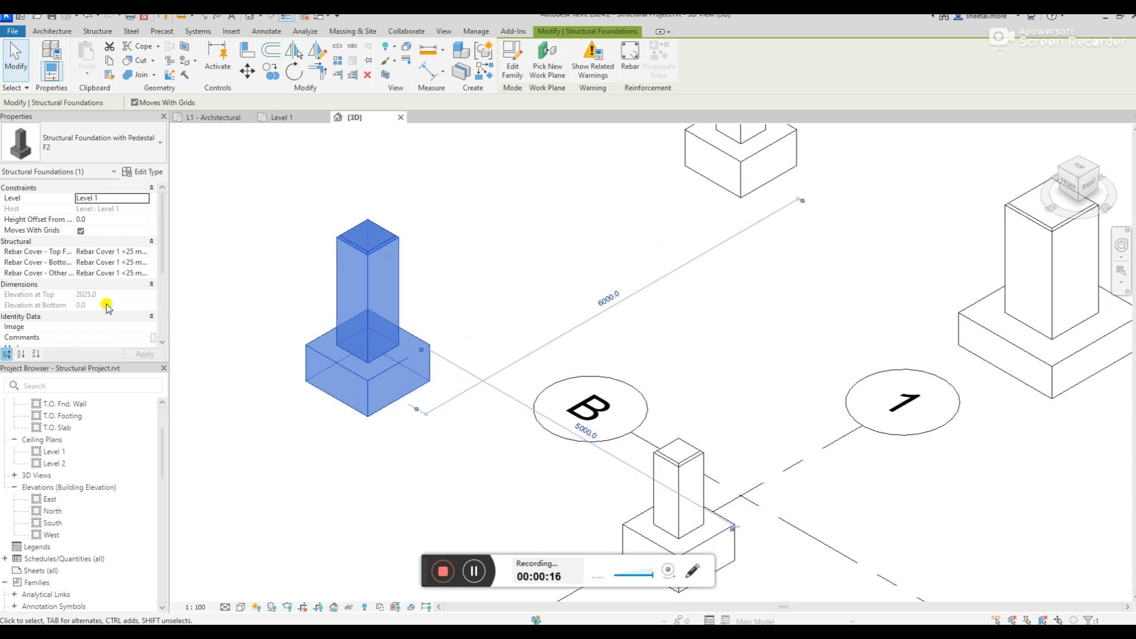
# Examine the instance properties and type parameters of the F2 pedestal foundation
pyautogui.scroll(-5, 108, 306)
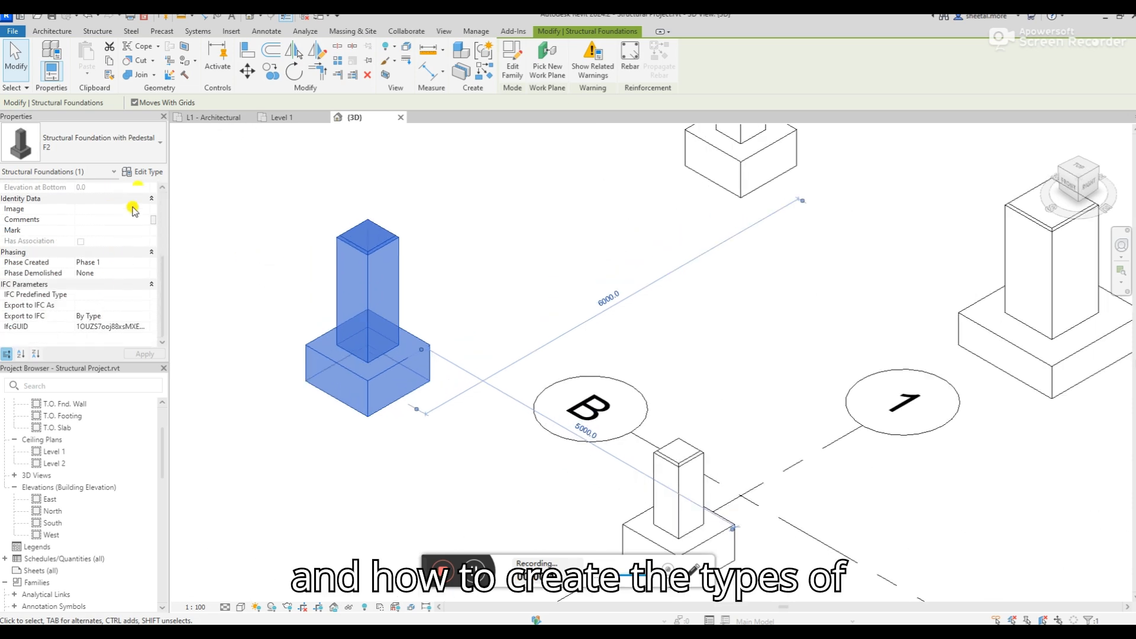
pyautogui.click(144, 172)
pyautogui.scroll(-5, 586, 284)
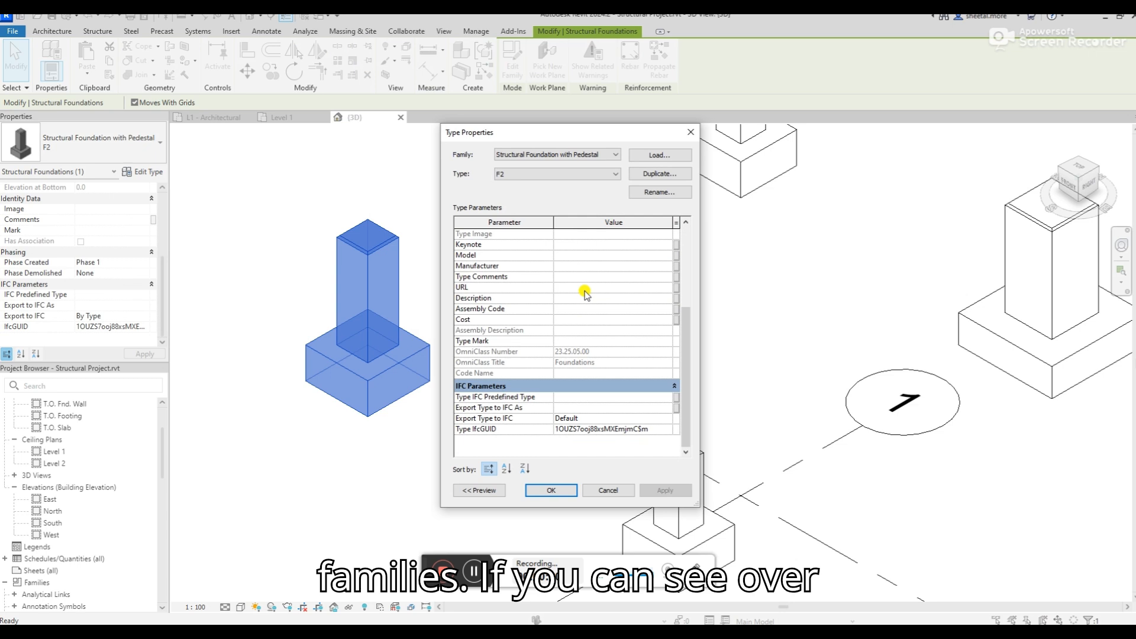
pyautogui.click(295, 118)
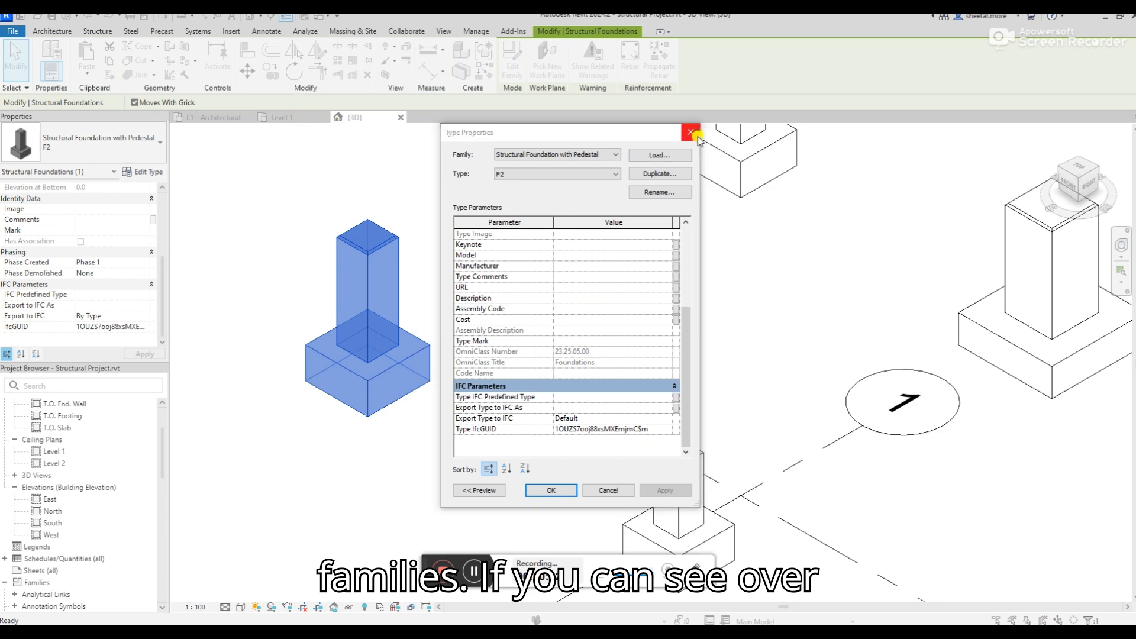
pyautogui.click(691, 132)
# Return to the Level 1 floor plan and examine the existing foundation tags, especially the F1 tag at grid intersection B-1
pyautogui.click(303, 119)
pyautogui.click(548, 294)
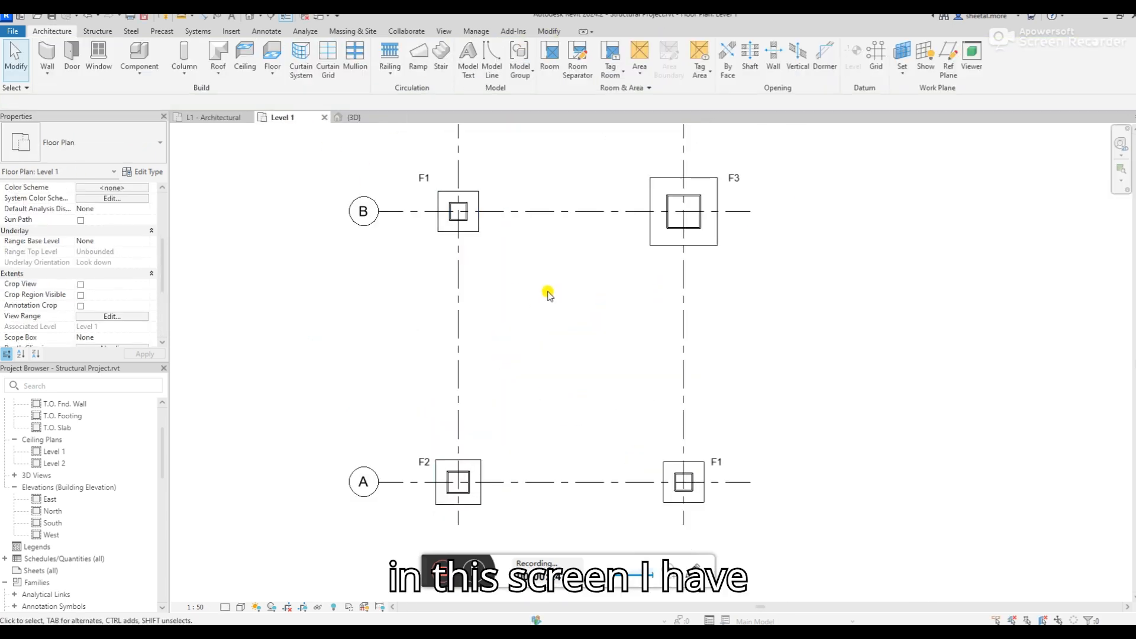
pyautogui.scroll(3, 469, 304)
pyautogui.scroll(-2, 482, 286)
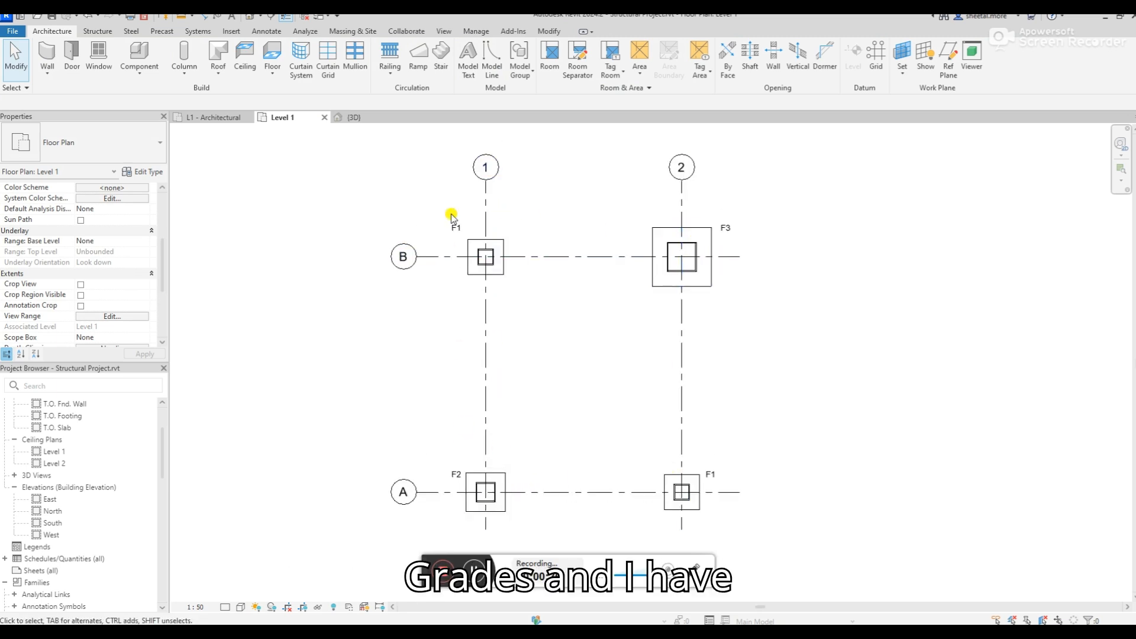
pyautogui.scroll(2, 457, 234)
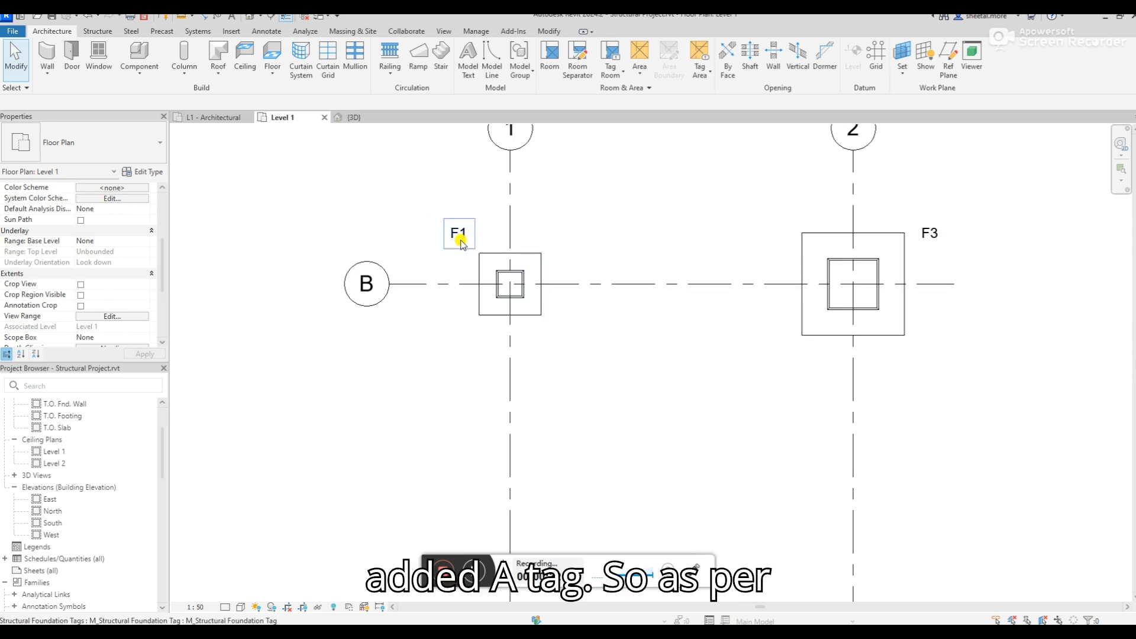
pyautogui.click(458, 234)
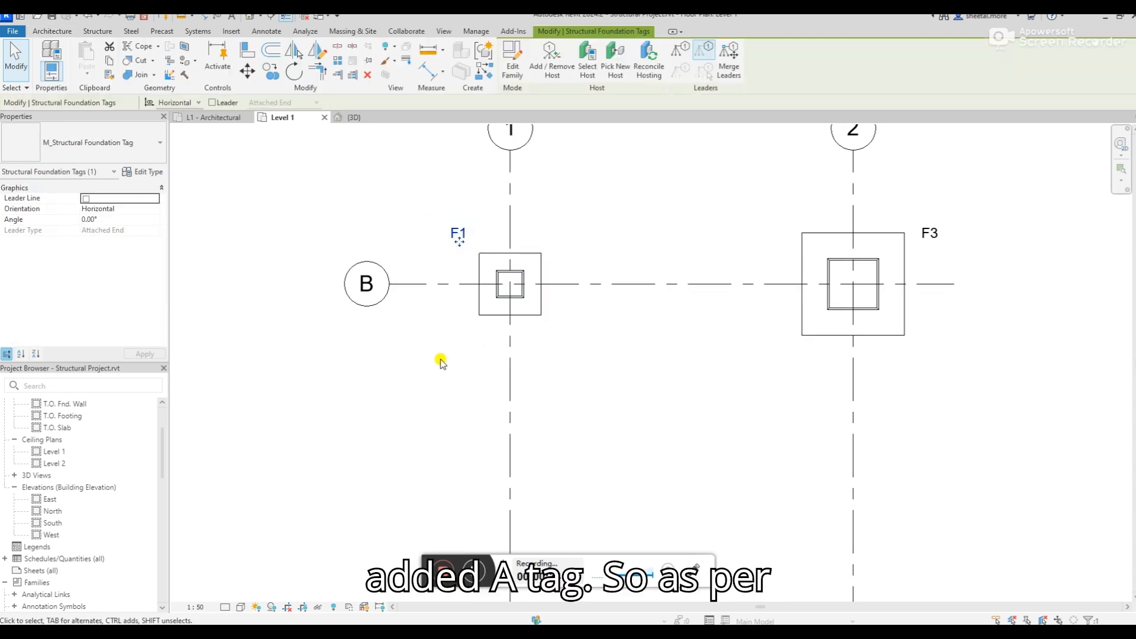
pyautogui.scroll(2, 464, 235)
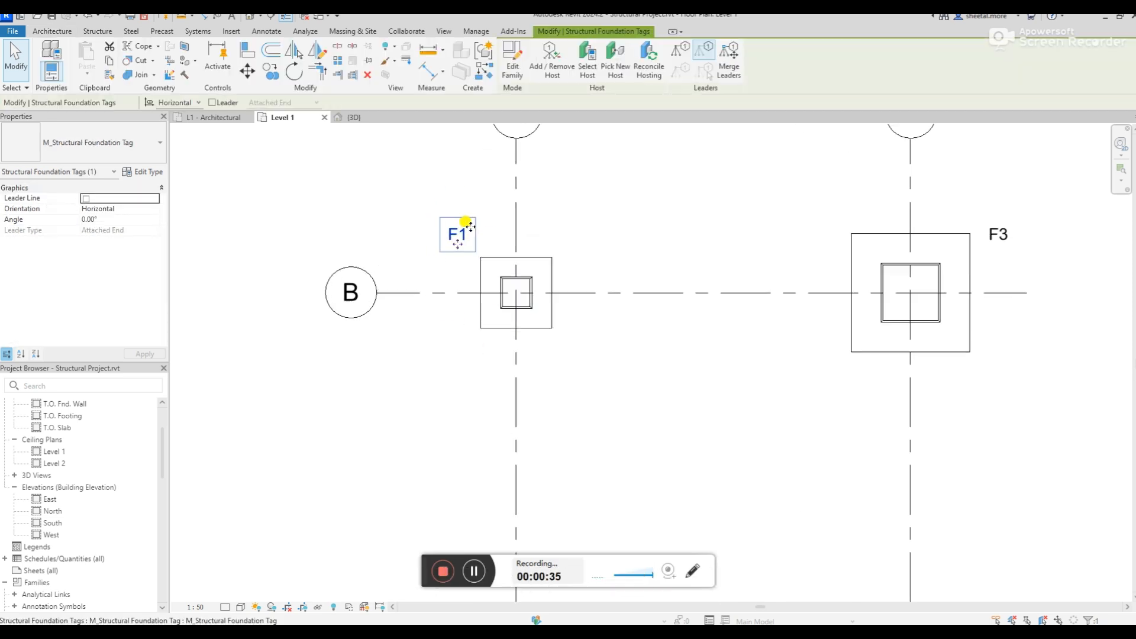
pyautogui.click(406, 205)
pyautogui.scroll(-2, 373, 207)
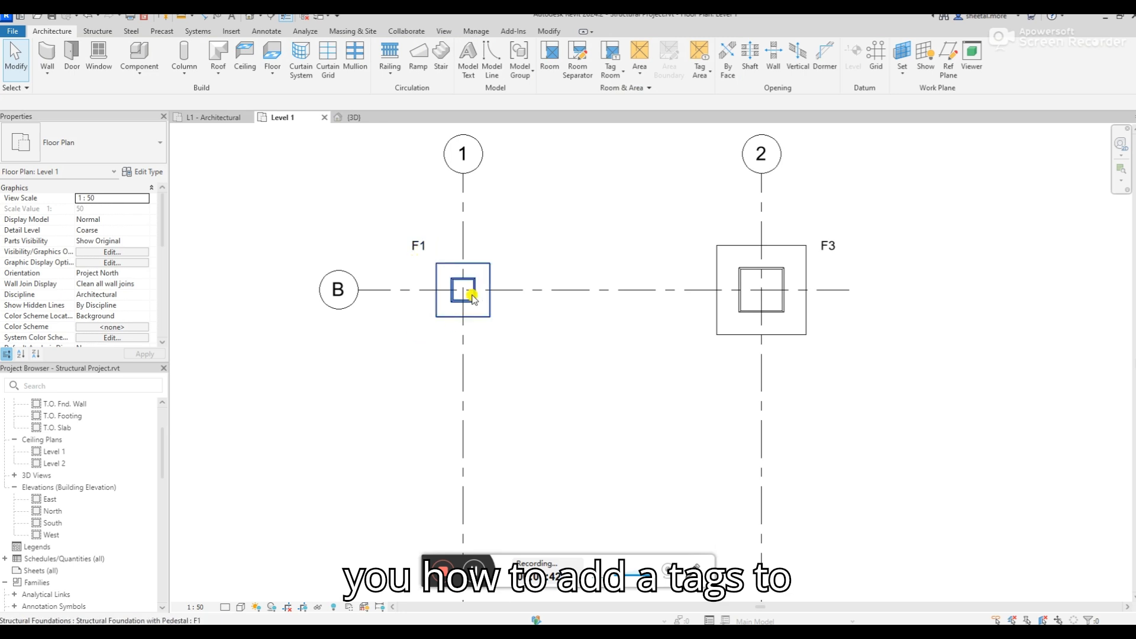
pyautogui.scroll(3, 469, 297)
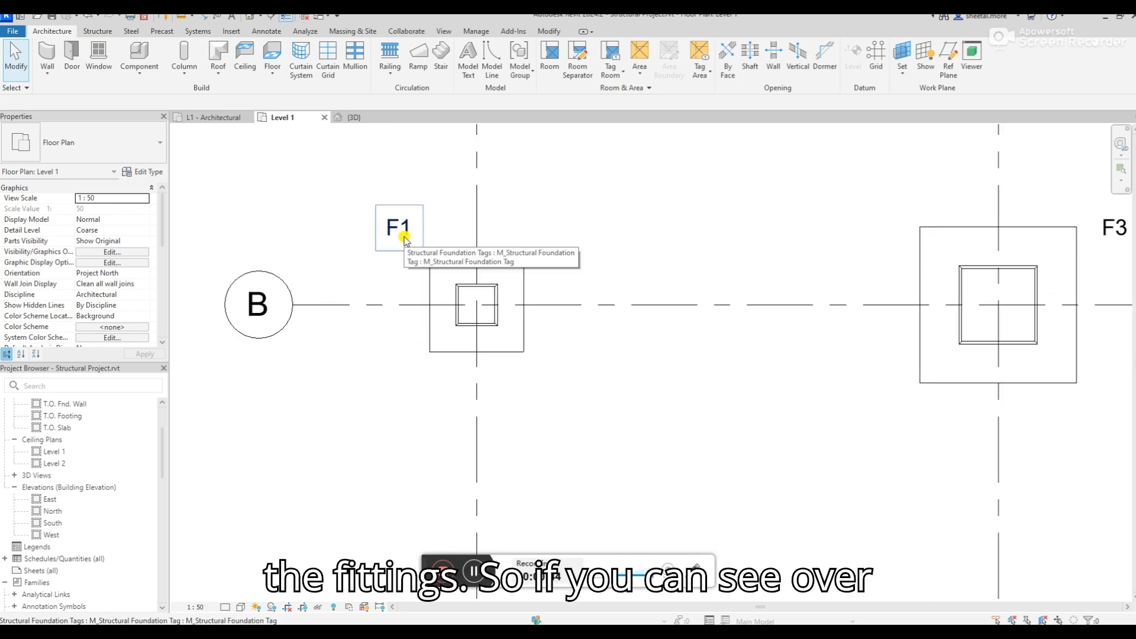
pyautogui.scroll(2, 404, 239)
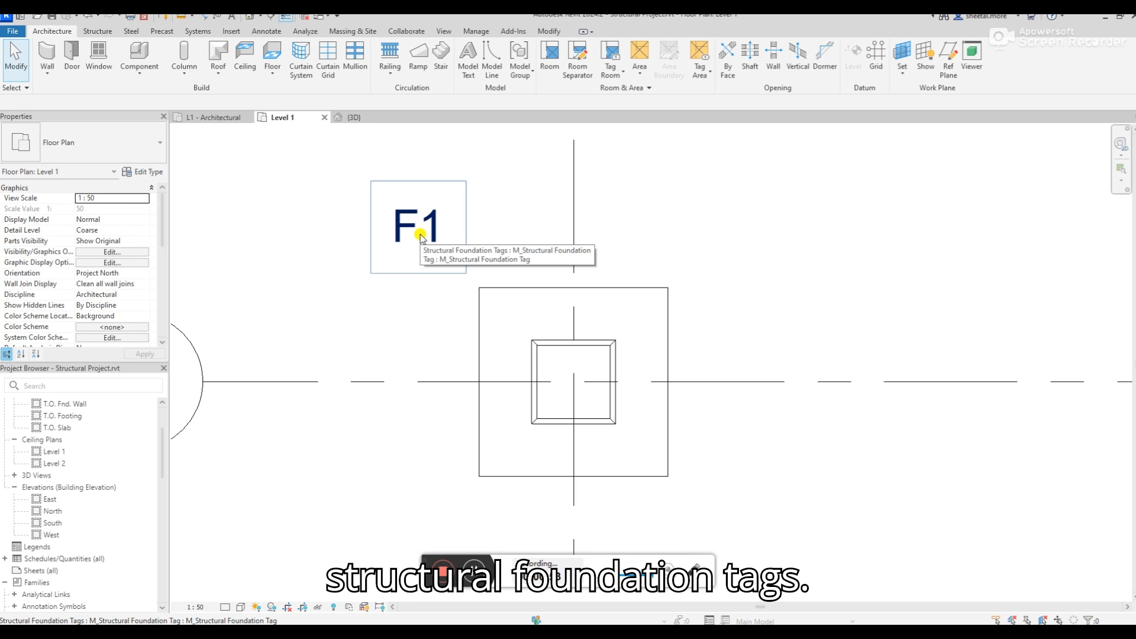
pyautogui.click(12, 31)
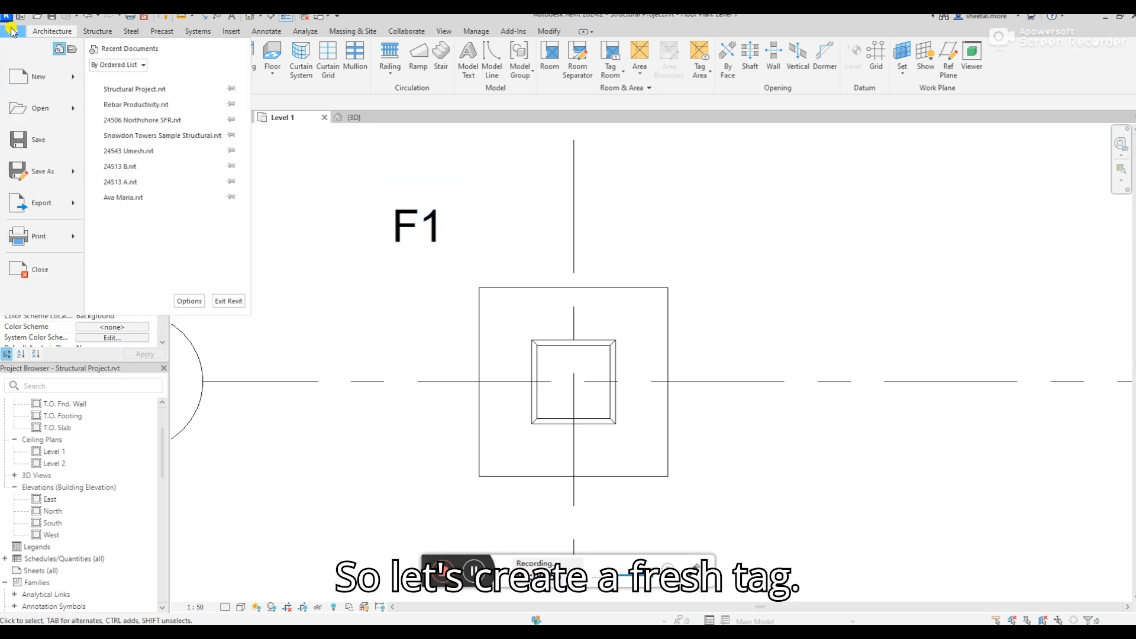
pyautogui.click(401, 197)
# Select all footings and tags in the Level 1 plan, filter the selection to Structural Foundation Tags, and delete those tags
pyautogui.scroll(-4, 385, 219)
pyautogui.moveTo(355, 177); pyautogui.dragTo(655, 517)
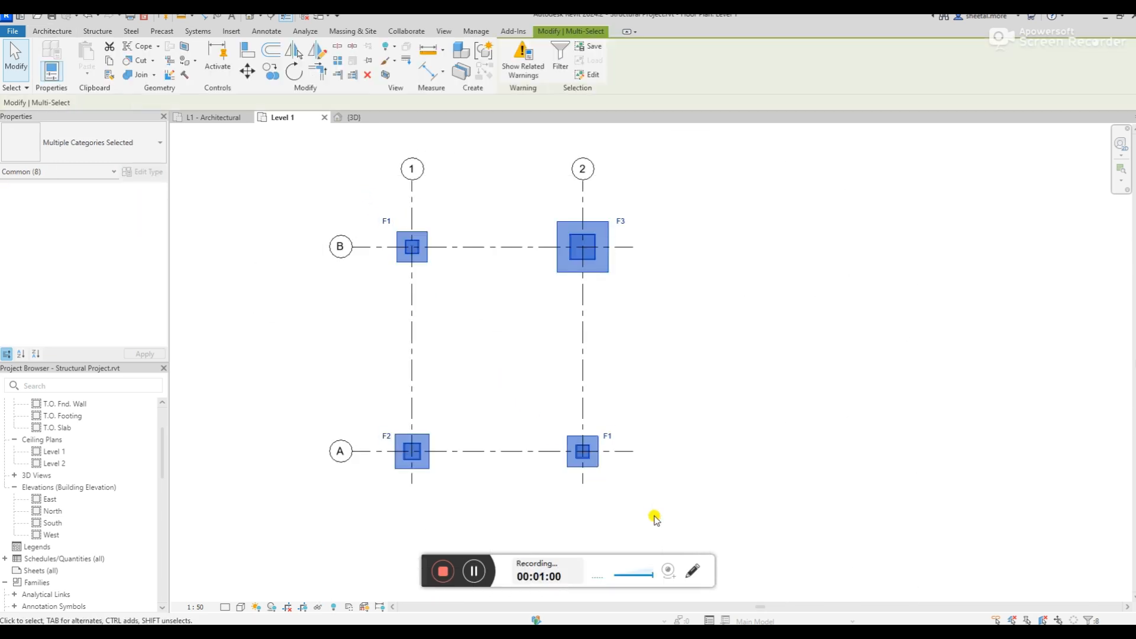
pyautogui.click(353, 193)
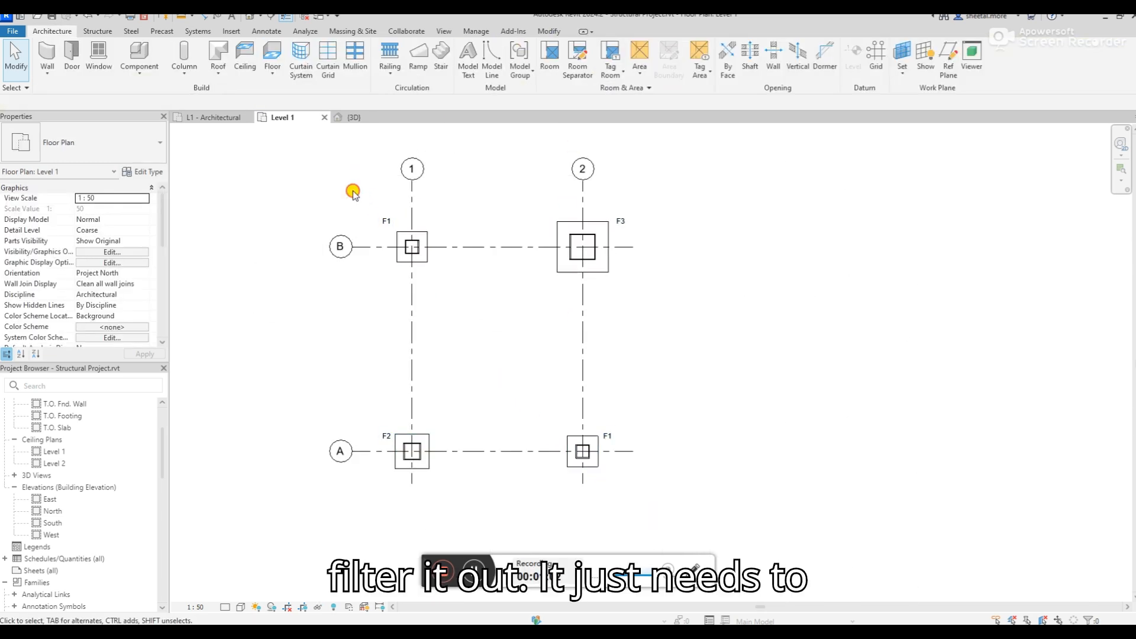
pyautogui.moveTo(353, 194); pyautogui.dragTo(664, 512)
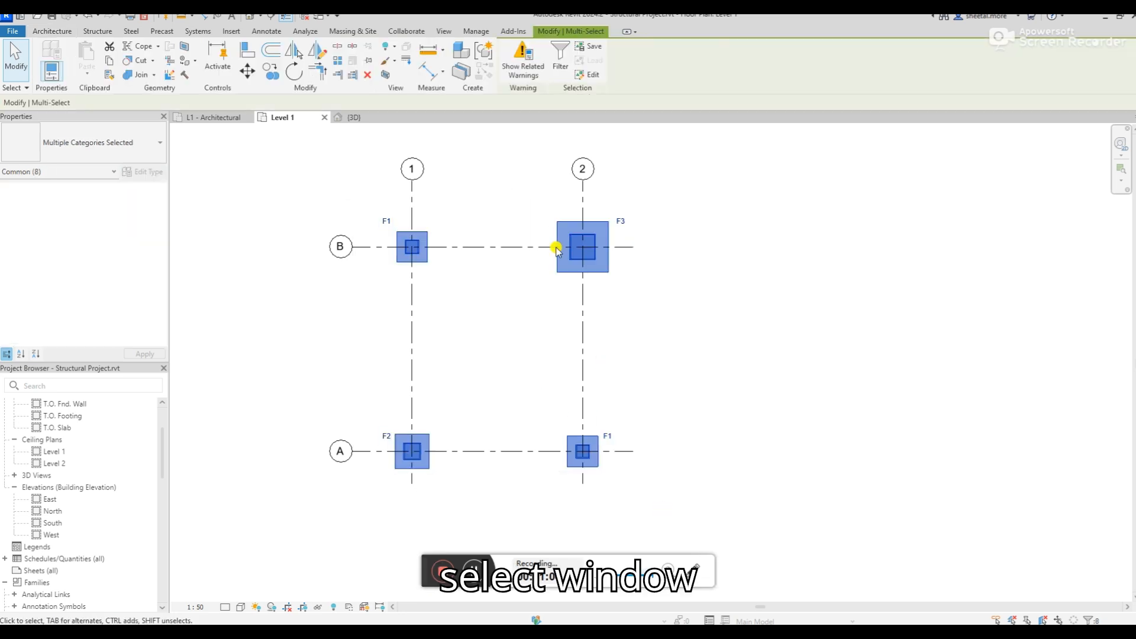
pyautogui.click(557, 74)
pyautogui.click(464, 256)
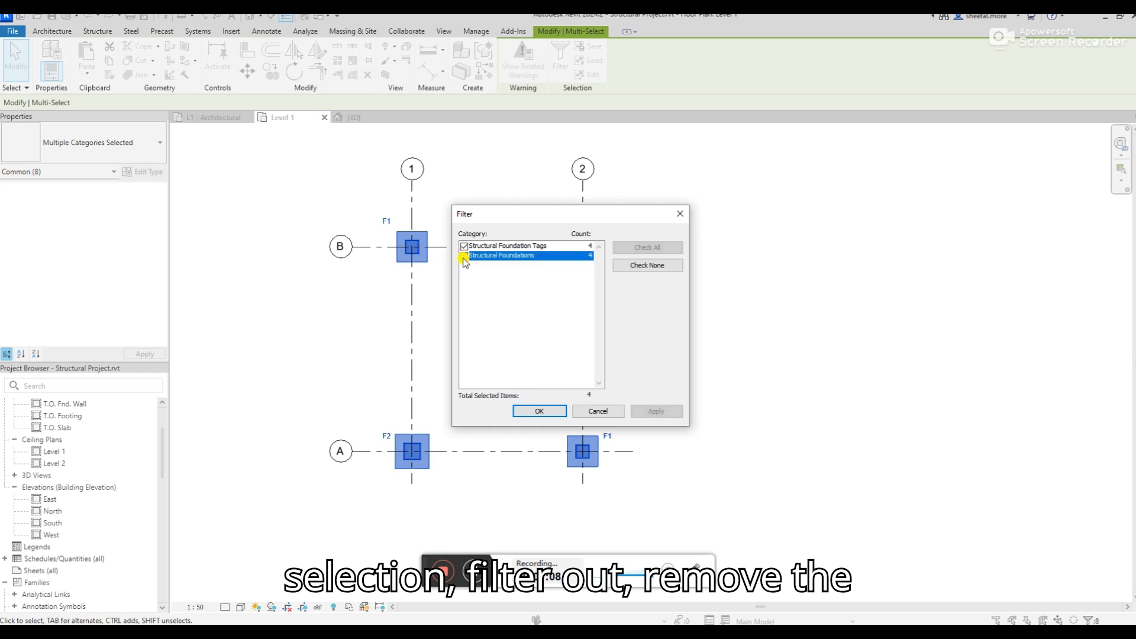
pyautogui.click(539, 411)
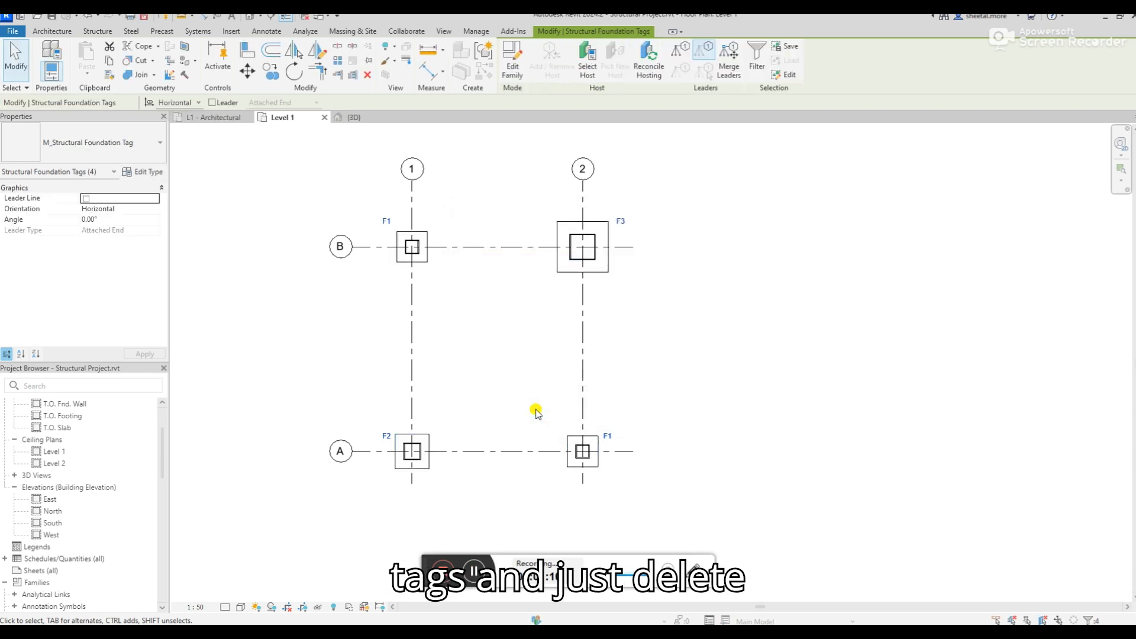
pyautogui.press('Delete')
# Start a new family and browse to the English folder of the family templates
pyautogui.scroll(2, 355, 254)
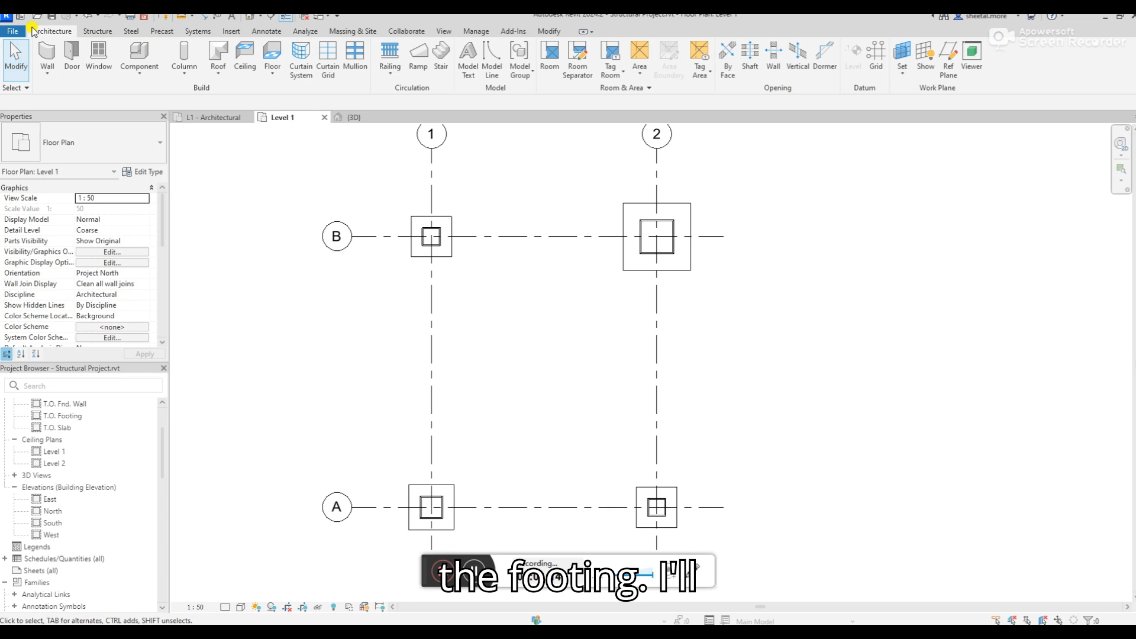
pyautogui.click(13, 31)
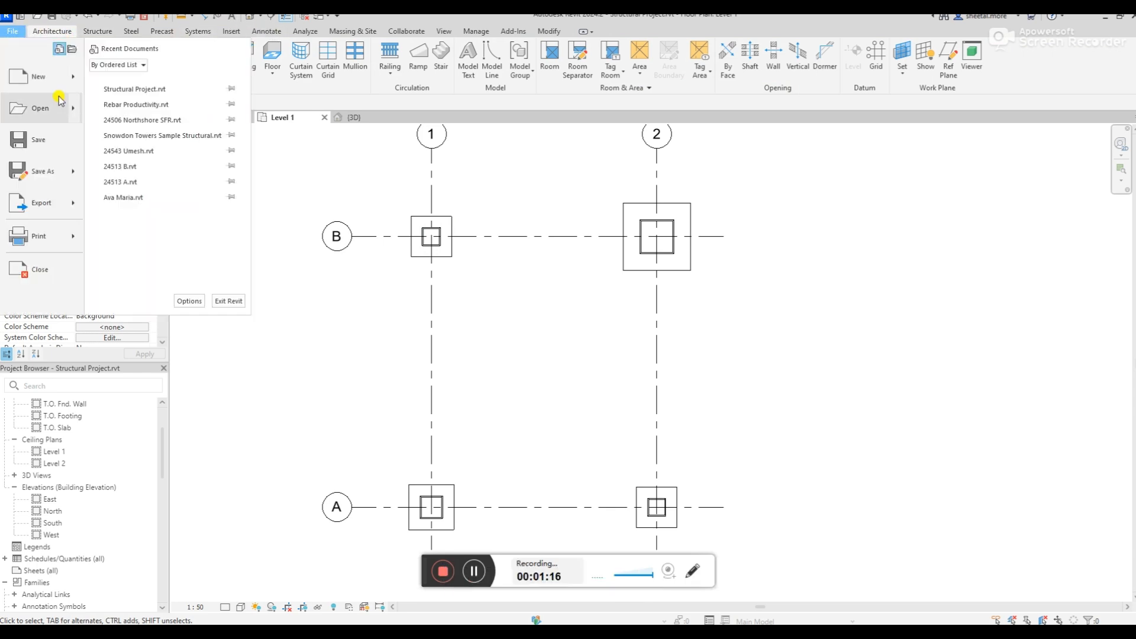
pyautogui.moveTo(72, 77)
pyautogui.click(145, 113)
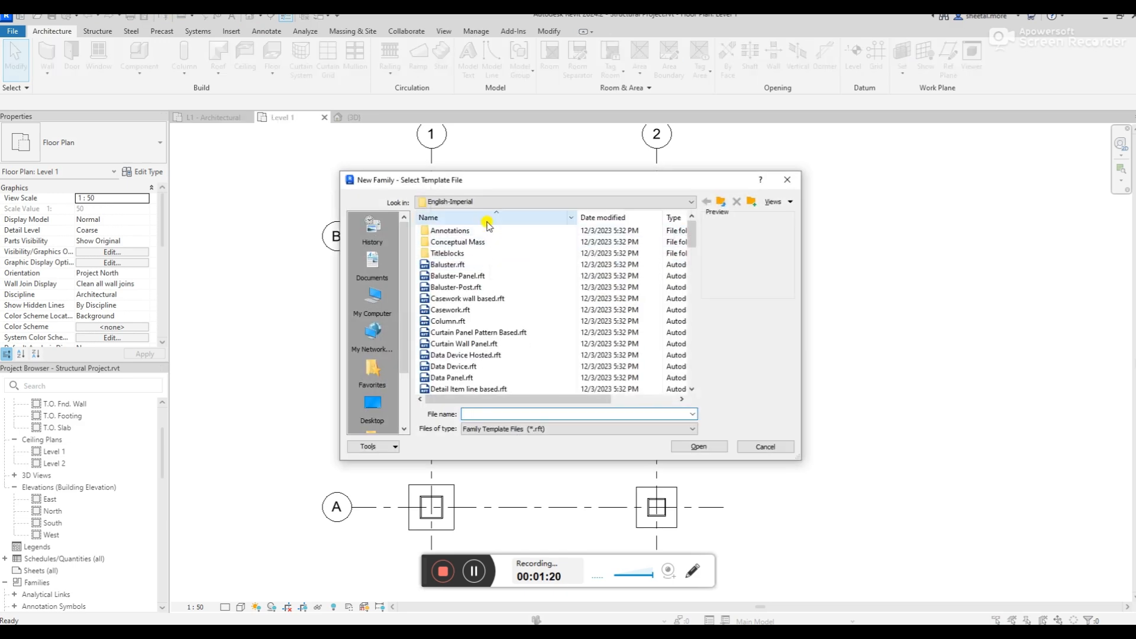
pyautogui.click(491, 202)
pyautogui.click(497, 271)
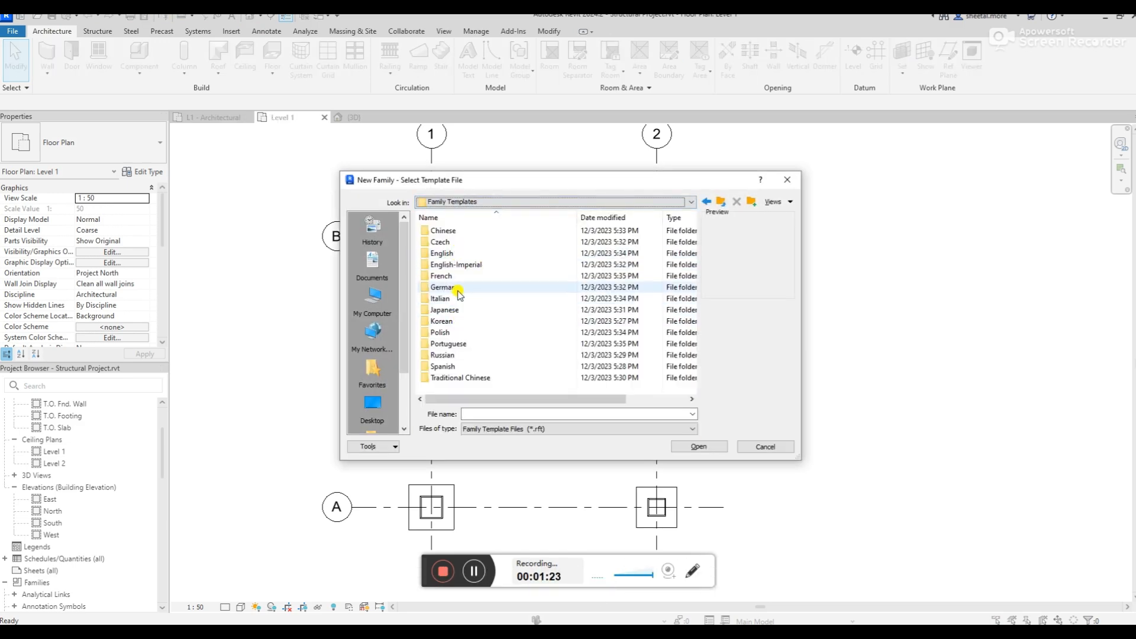
pyautogui.doubleClick(461, 253)
# Look through the Annotations and English template folders for a structural foundation tag template, checking Metric Structural Foundation.rft
pyautogui.doubleClick(466, 230)
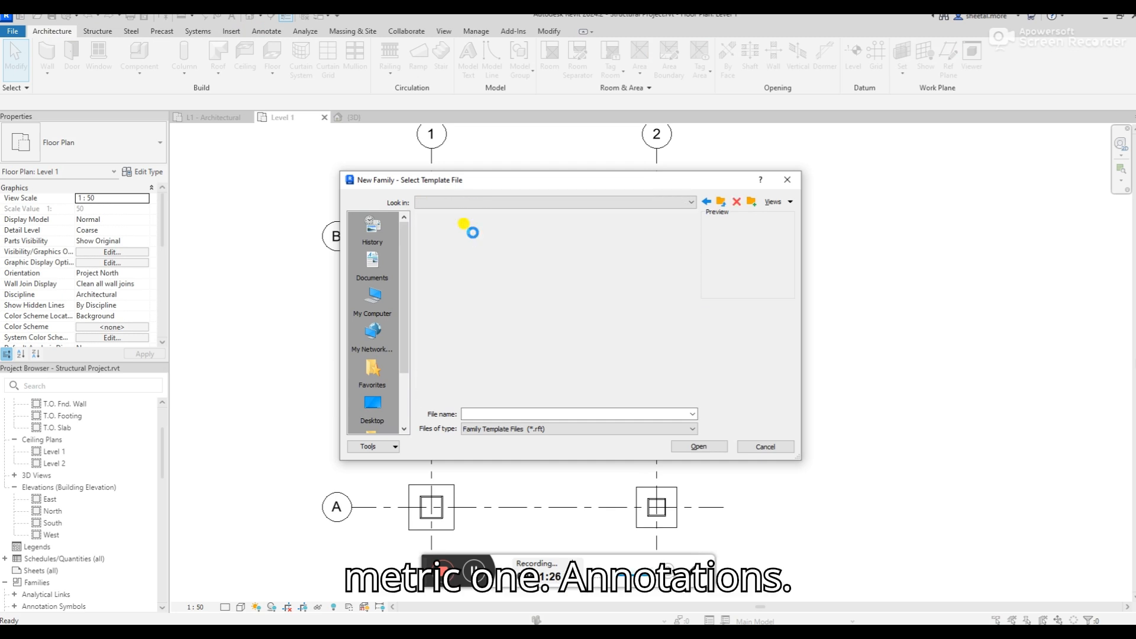
pyautogui.scroll(-2, 494, 312)
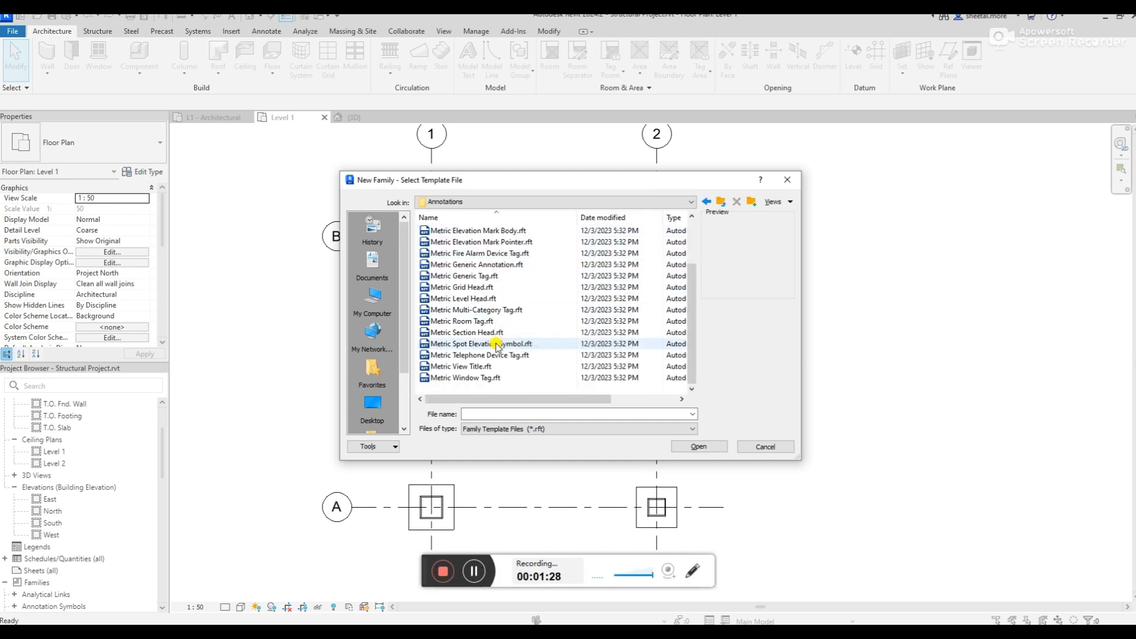
pyautogui.click(721, 202)
pyautogui.scroll(-4, 520, 327)
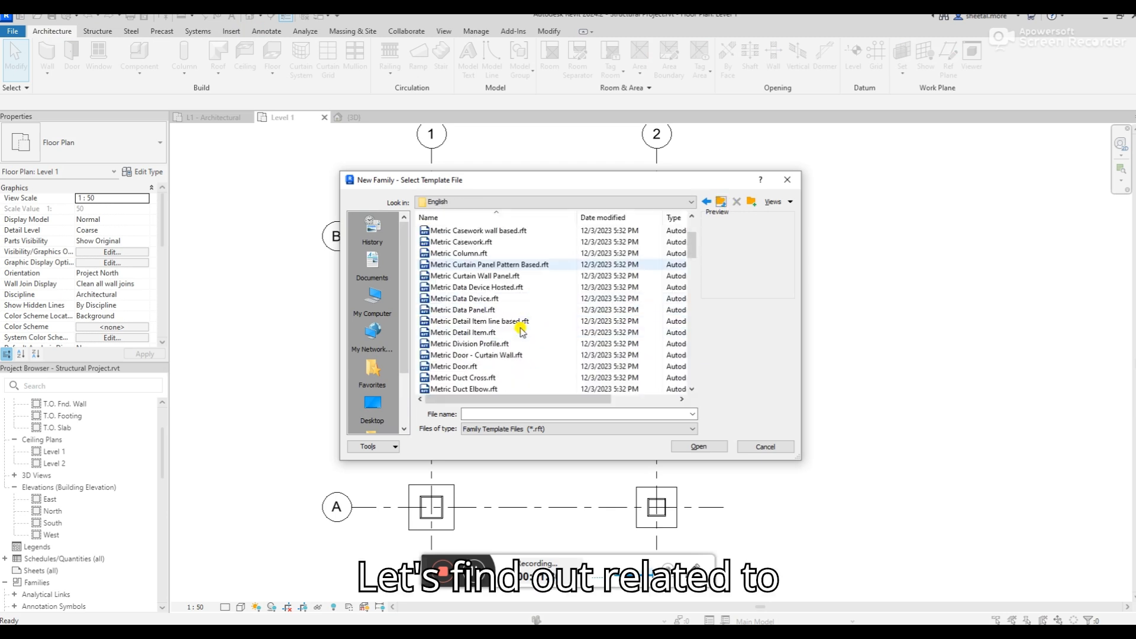
pyautogui.scroll(-10, 519, 327)
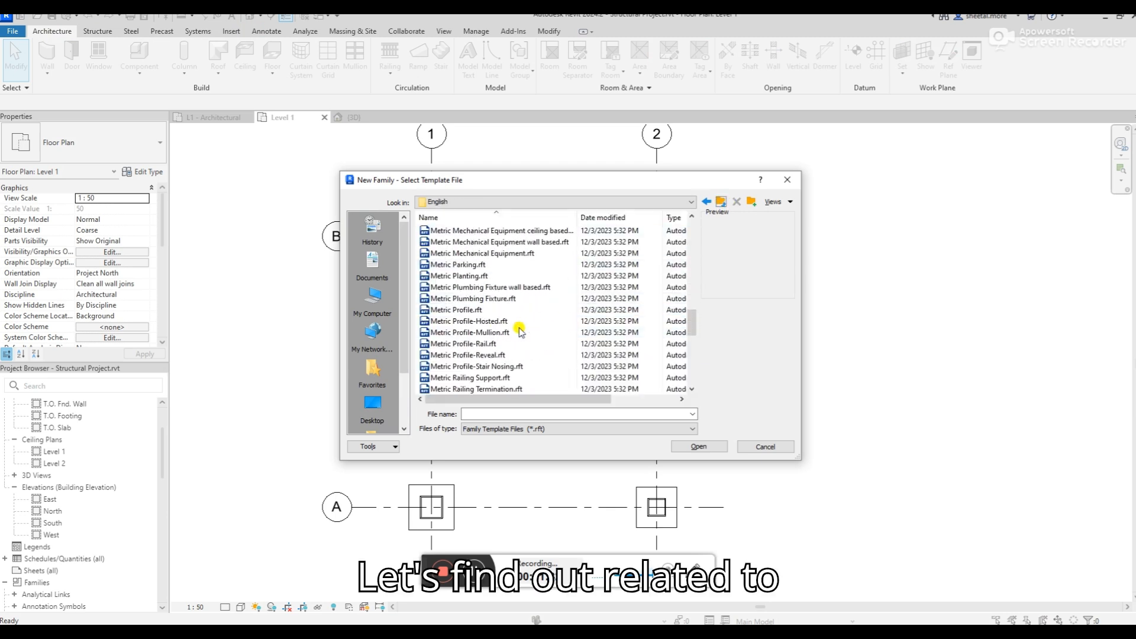
pyautogui.scroll(-2, 519, 329)
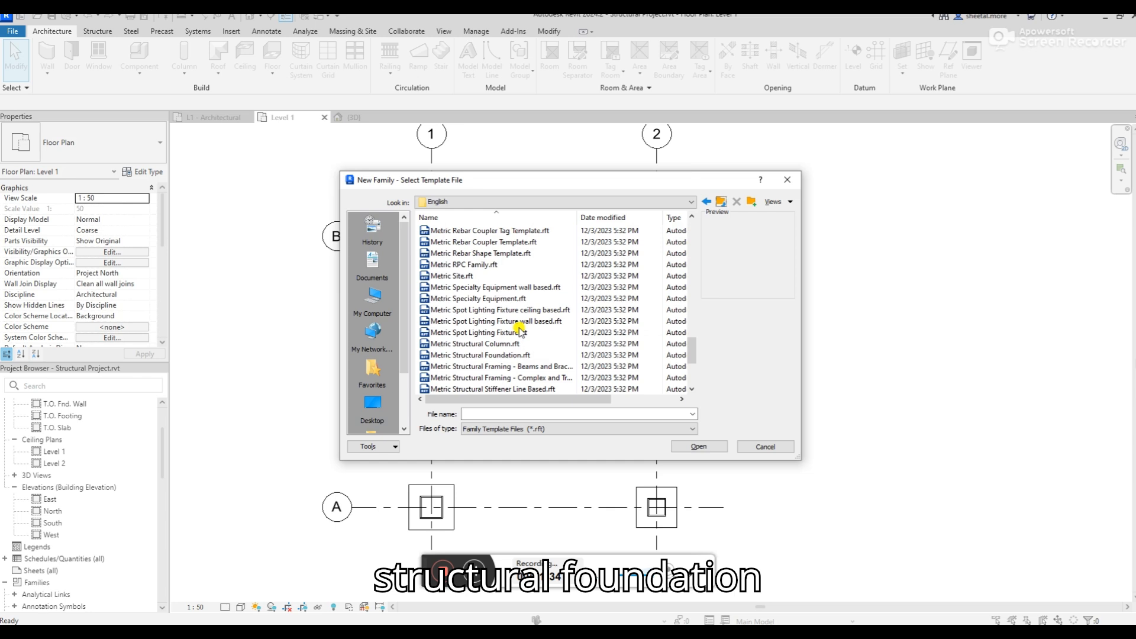
pyautogui.scroll(-2, 520, 329)
pyautogui.scroll(-1, 512, 296)
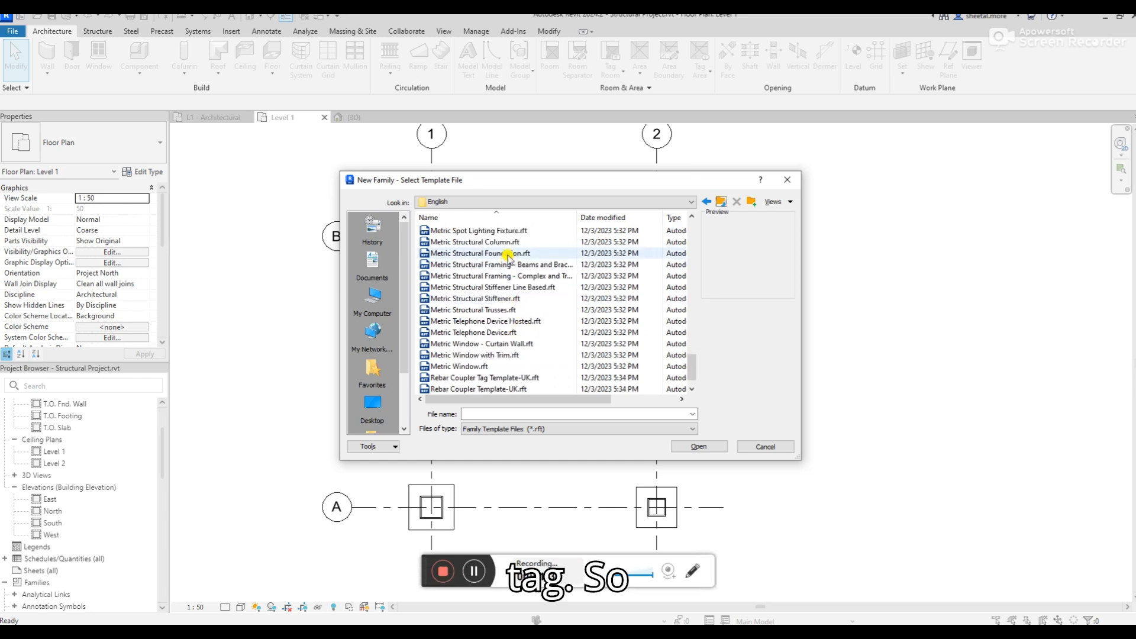
pyautogui.click(508, 254)
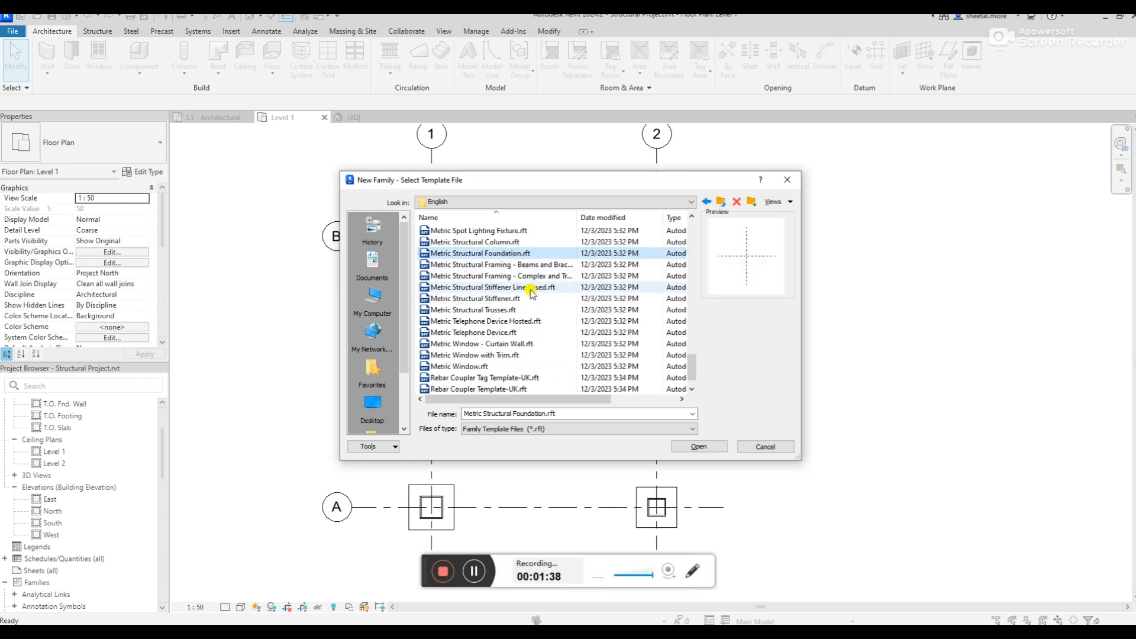
pyautogui.scroll(10, 522, 320)
pyautogui.scroll(5, 523, 319)
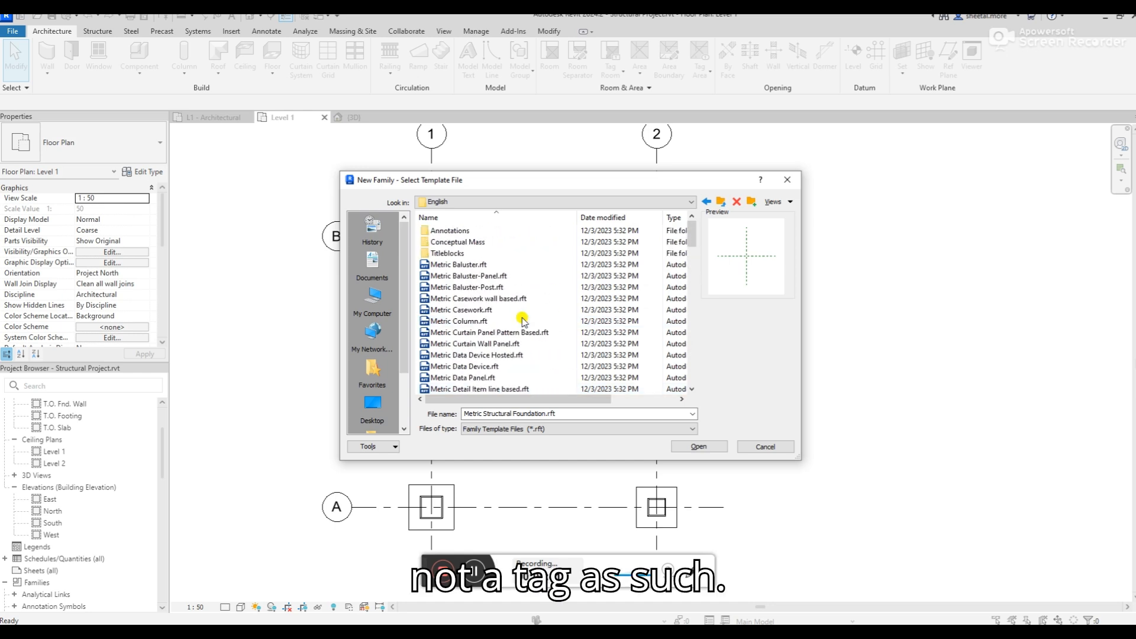
# Create the new family from the Metric Generic Tag.rft template in the Annotations folder
pyautogui.doubleClick(458, 231)
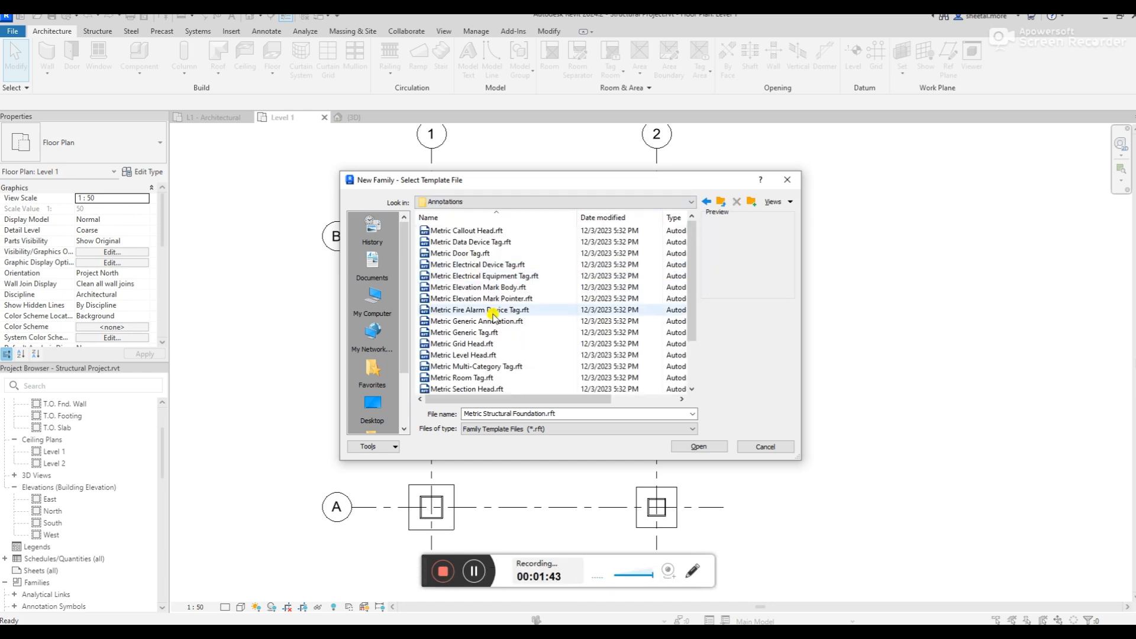
pyautogui.scroll(-2, 493, 313)
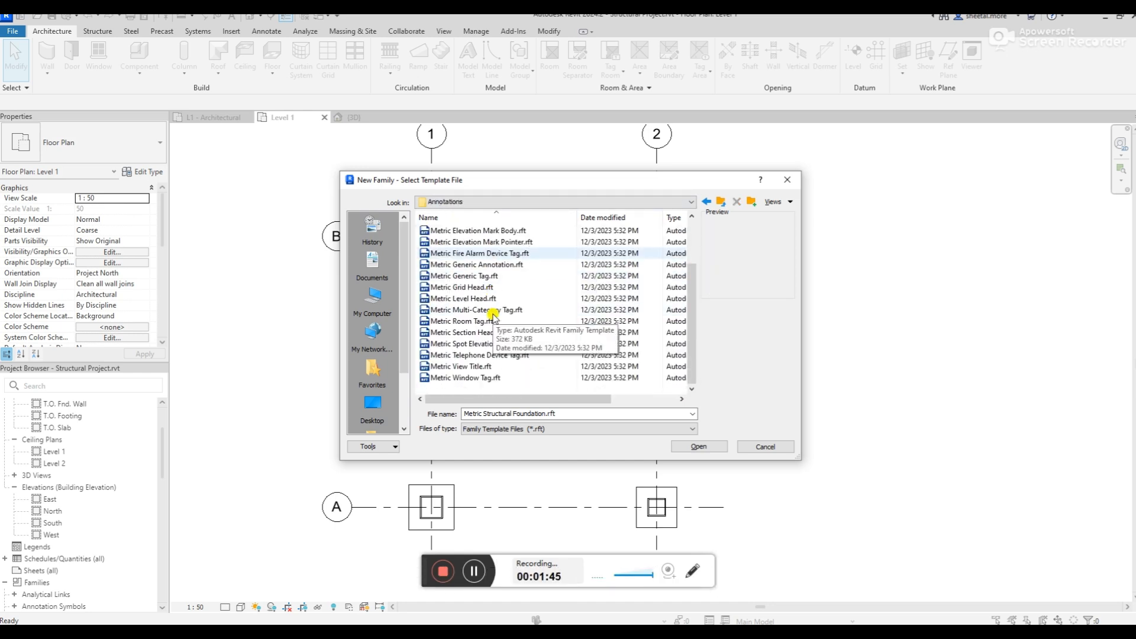
pyautogui.scroll(1, 491, 315)
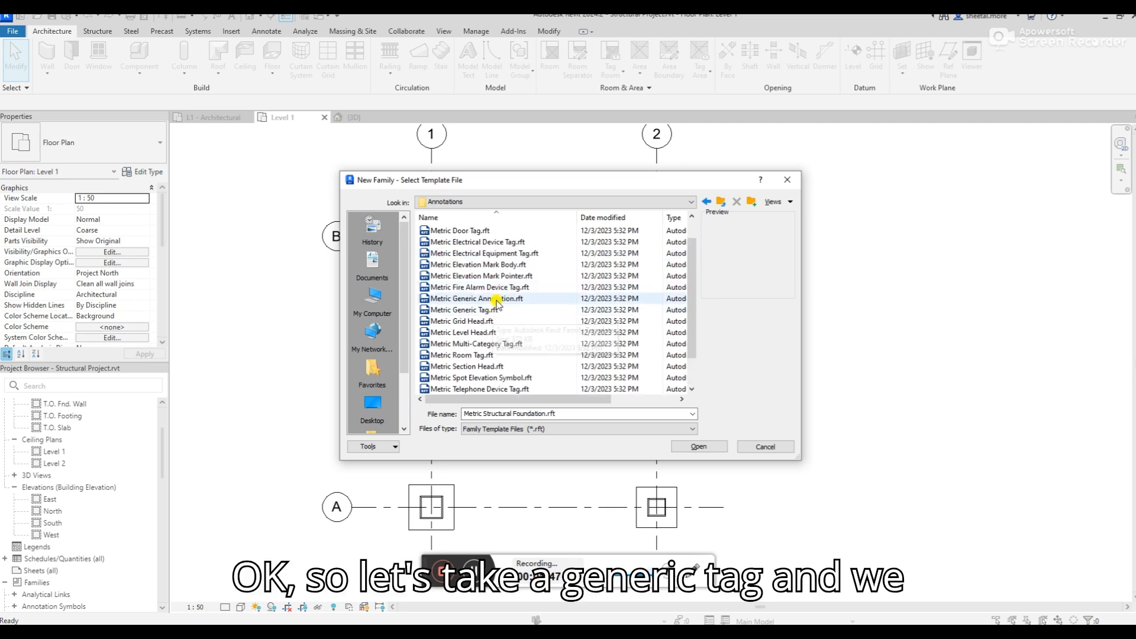
pyautogui.click(490, 313)
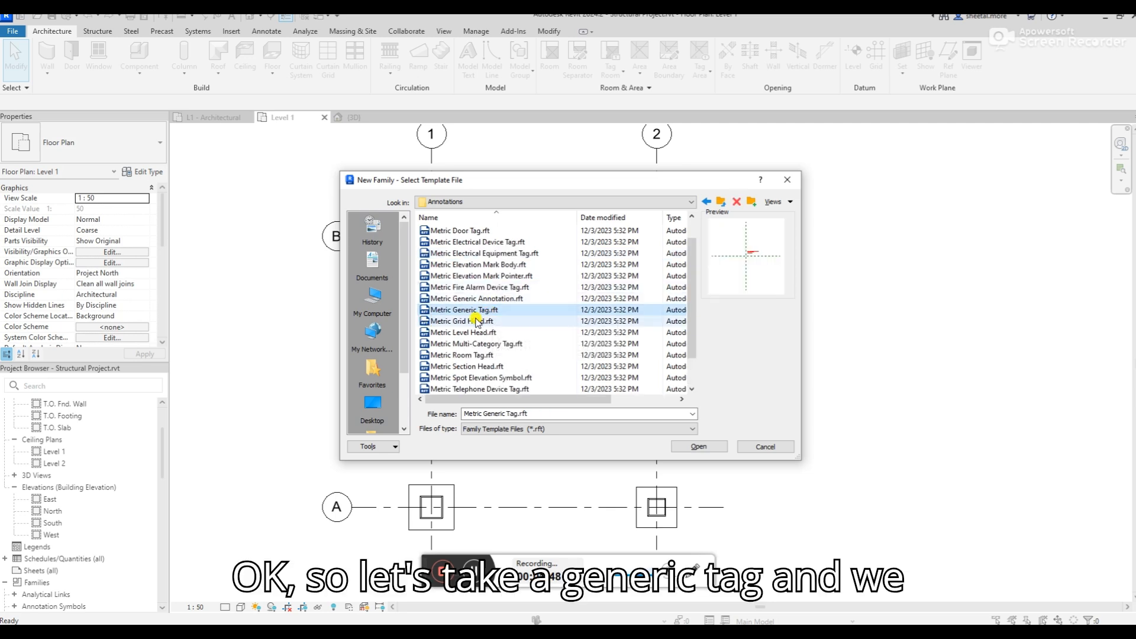
pyautogui.click(696, 447)
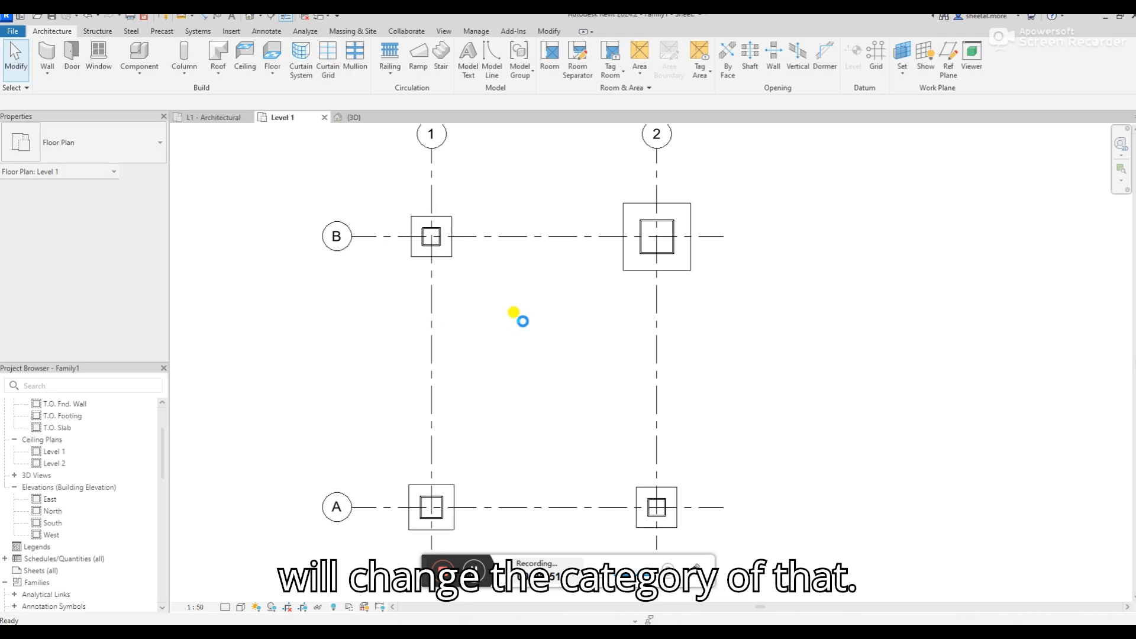
# Delete the instruction note that the template placed above the reference planes
pyautogui.scroll(5, 677, 331)
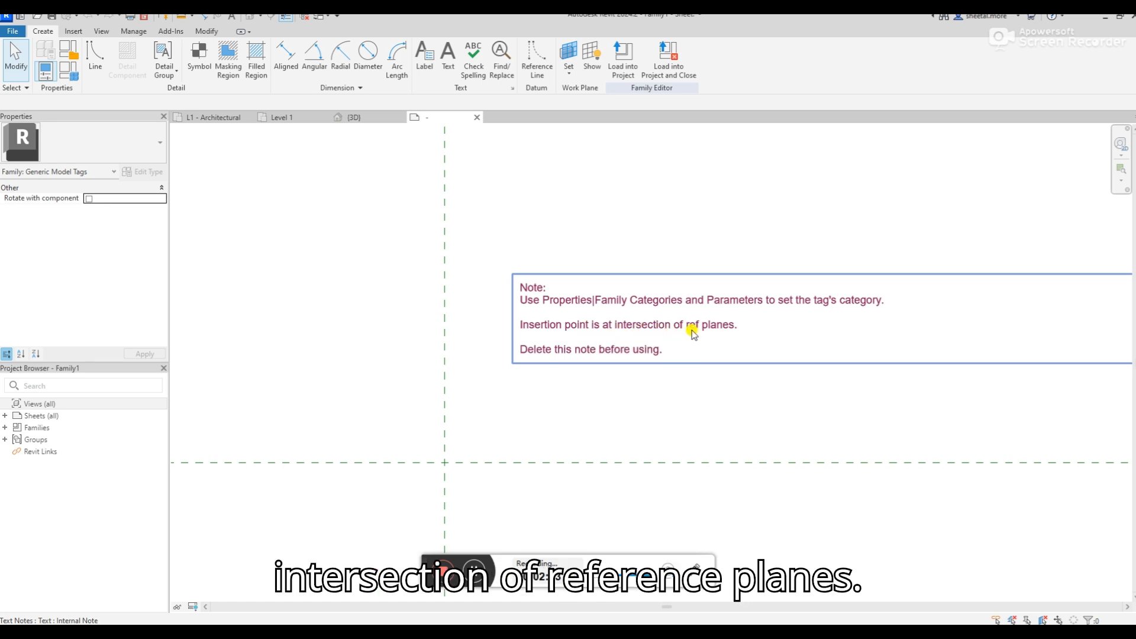
pyautogui.click(584, 350)
pyautogui.press('Delete')
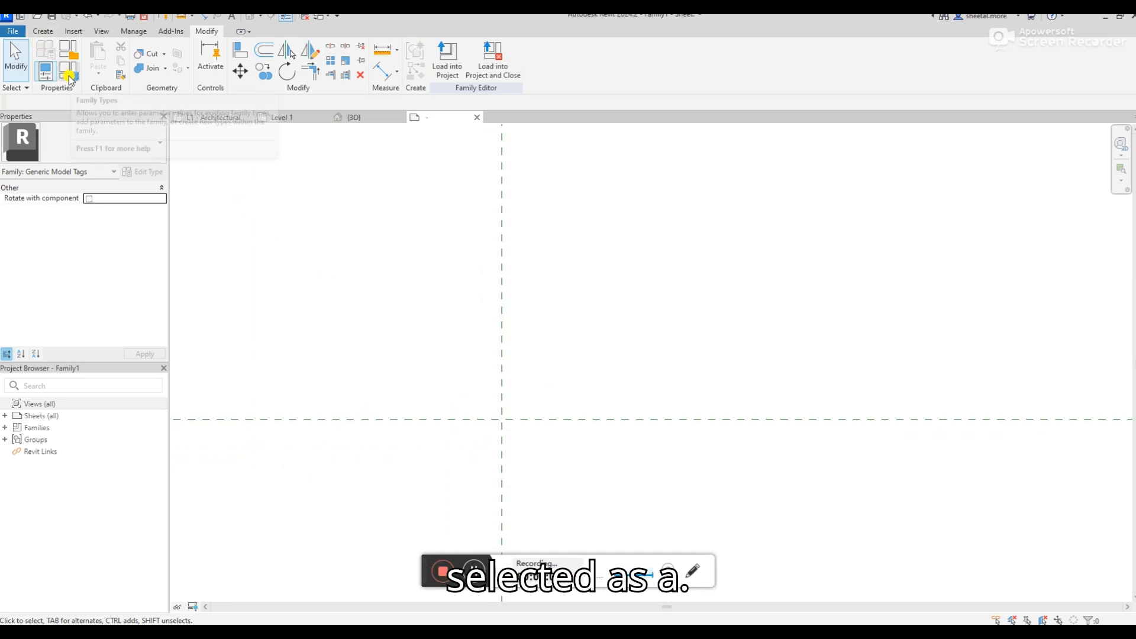
# Change the family category to Structural Foundation Tags
pyautogui.click(68, 49)
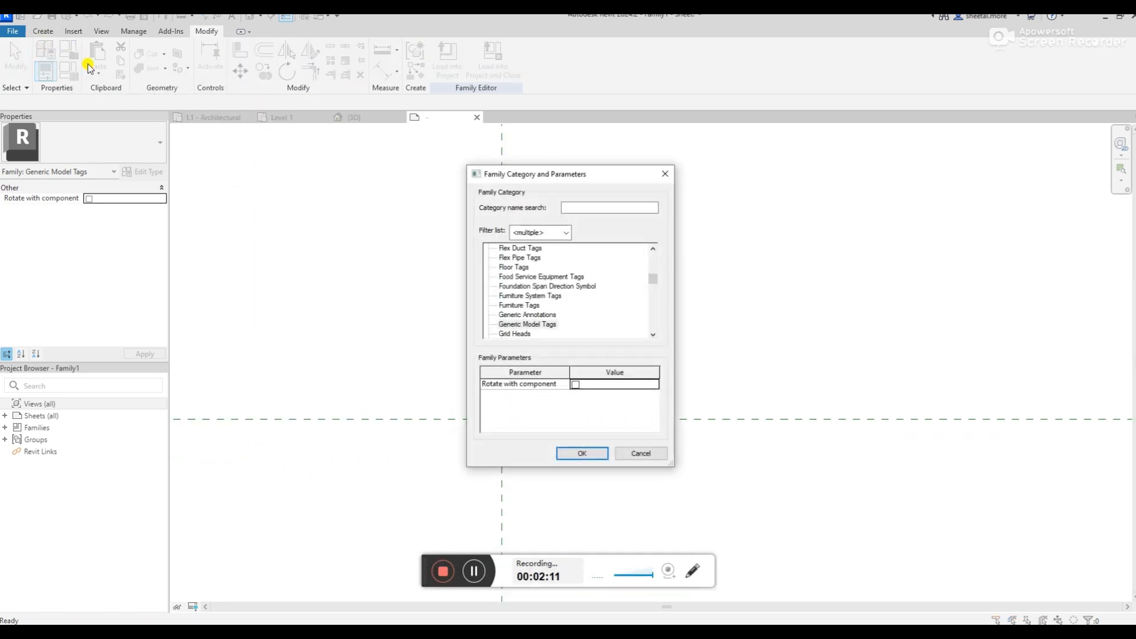
pyautogui.click(665, 172)
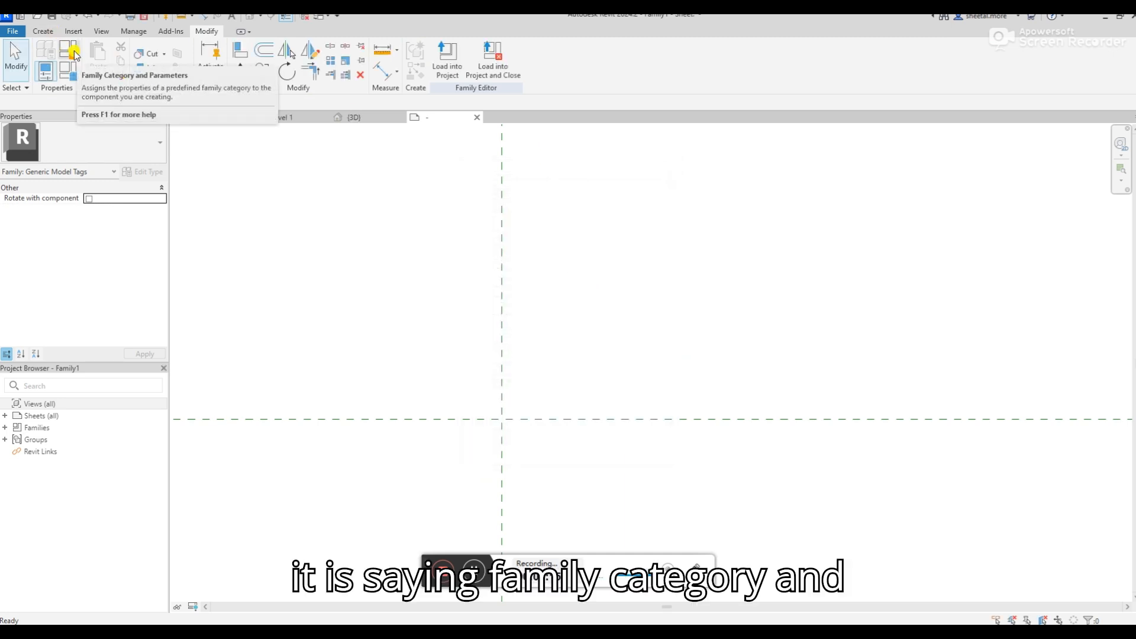
pyautogui.click(72, 52)
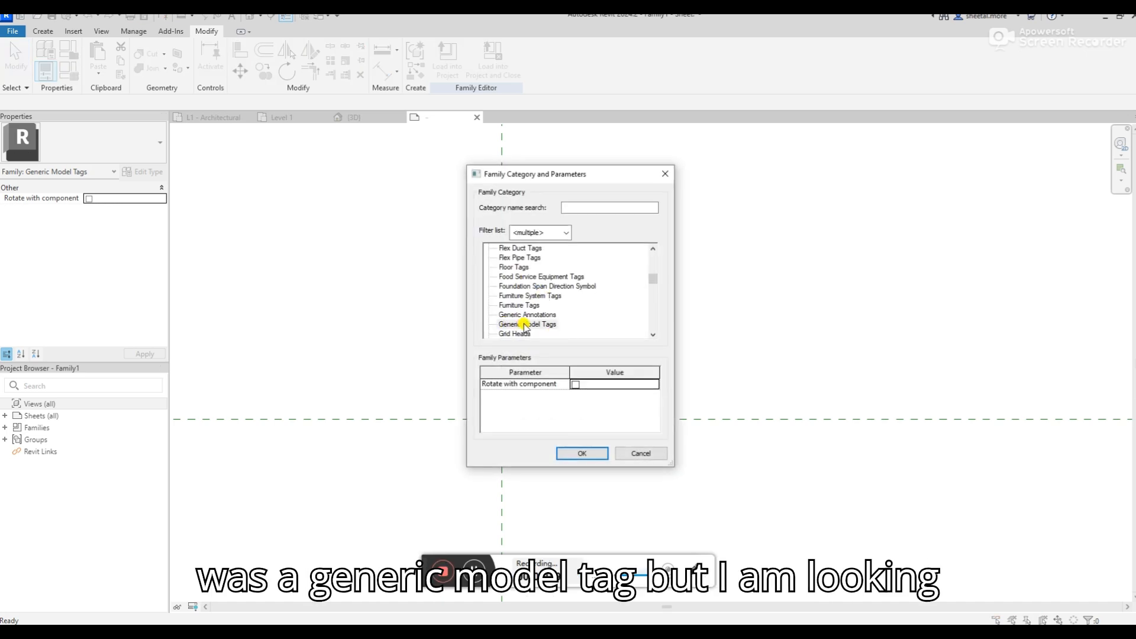
pyautogui.scroll(-5, 524, 324)
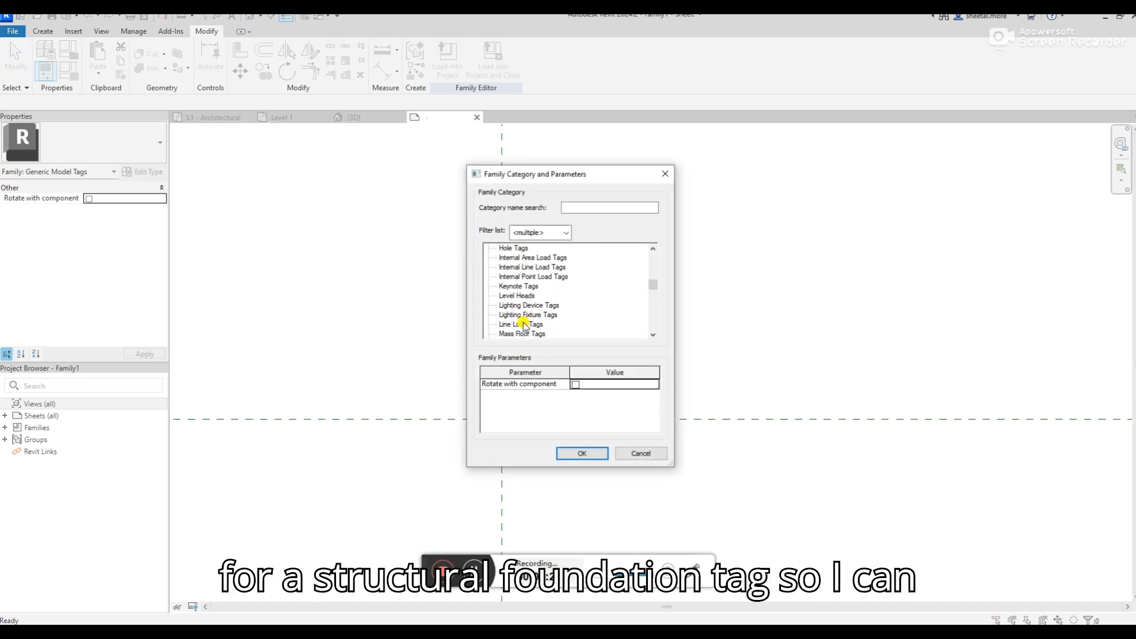
pyautogui.scroll(-4, 526, 324)
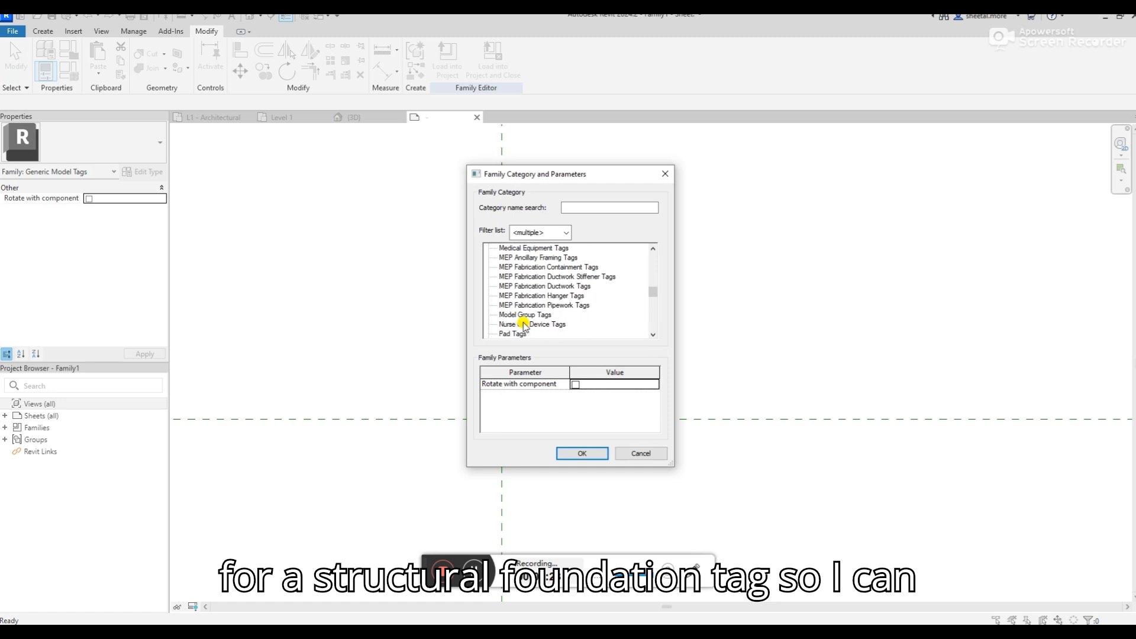
pyautogui.scroll(-9, 538, 321)
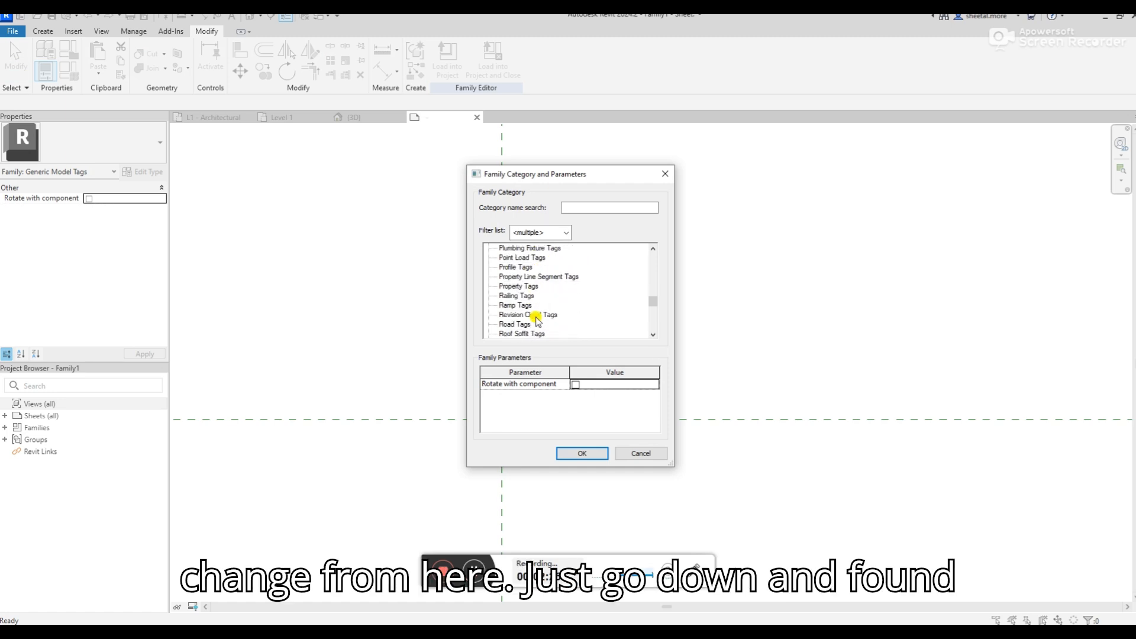
pyautogui.scroll(-3, 537, 319)
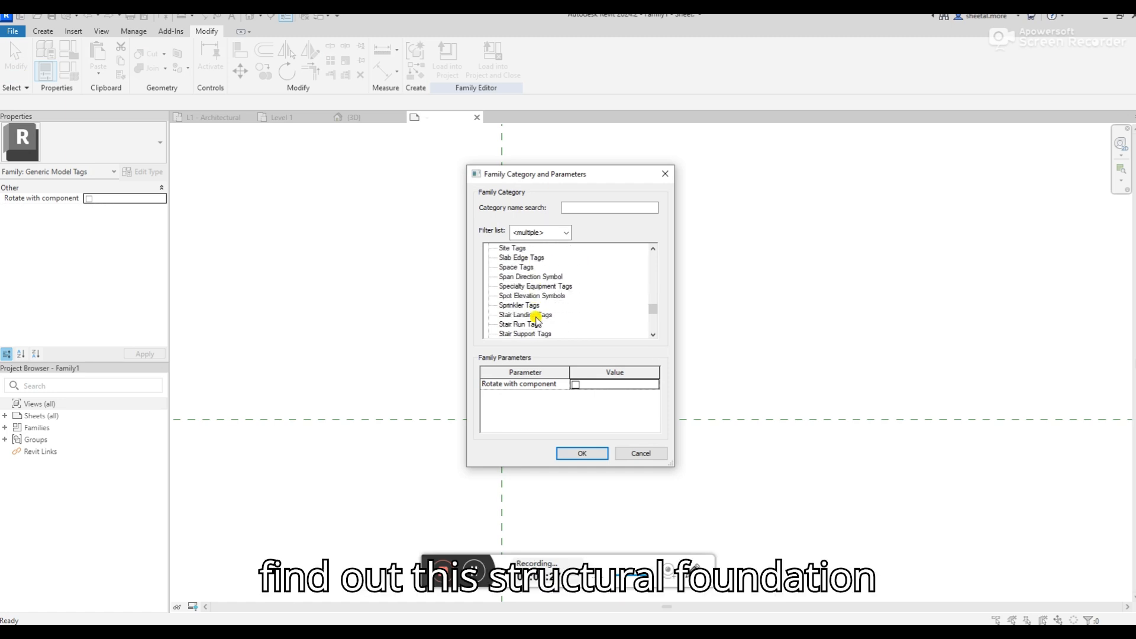
pyautogui.scroll(-4, 537, 320)
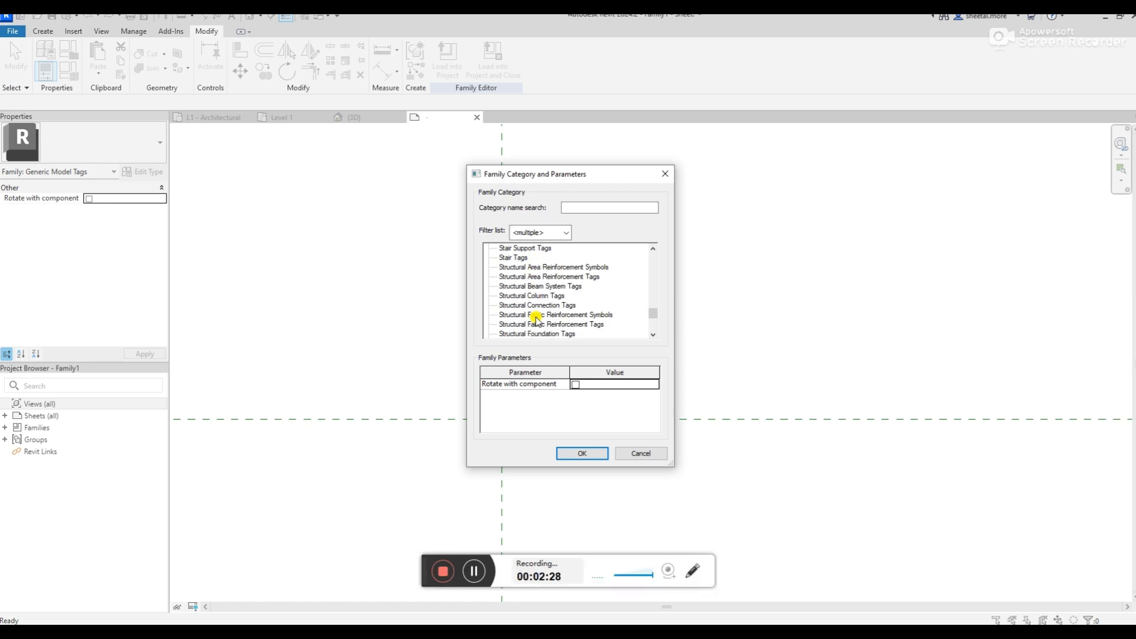
pyautogui.click(535, 315)
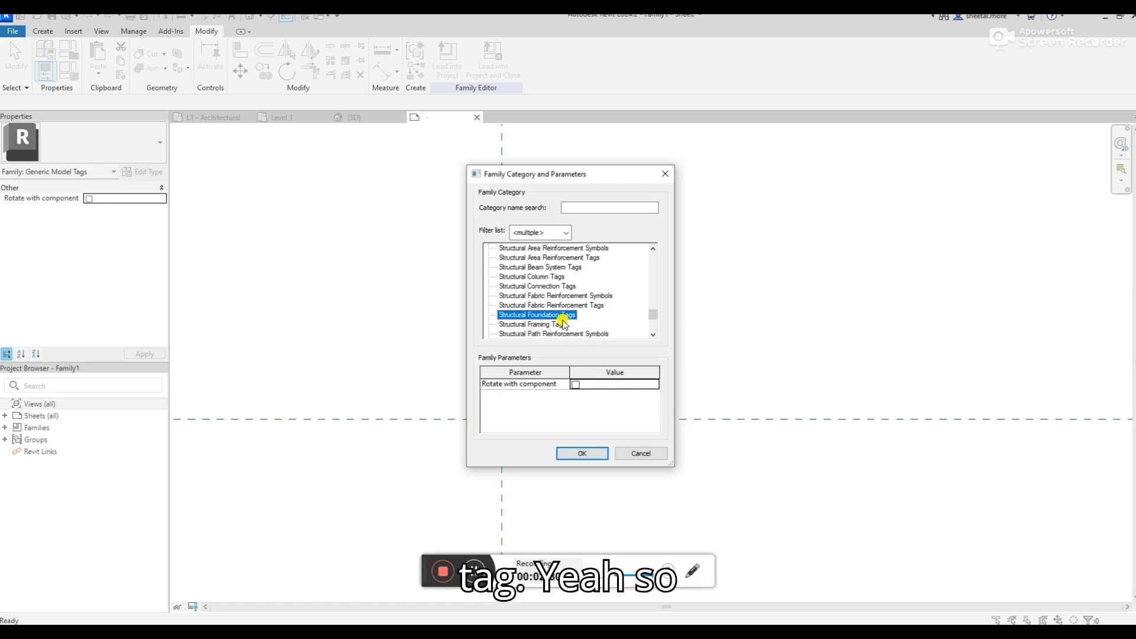
pyautogui.click(578, 453)
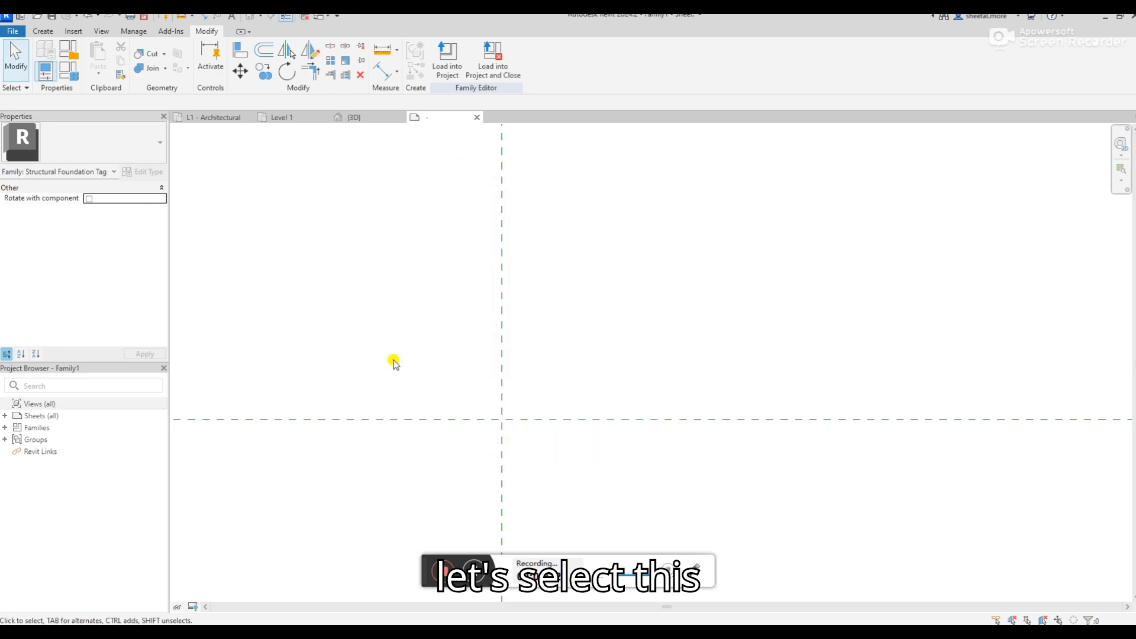
# Place a new label at the intersection of the two reference planes
pyautogui.click(43, 32)
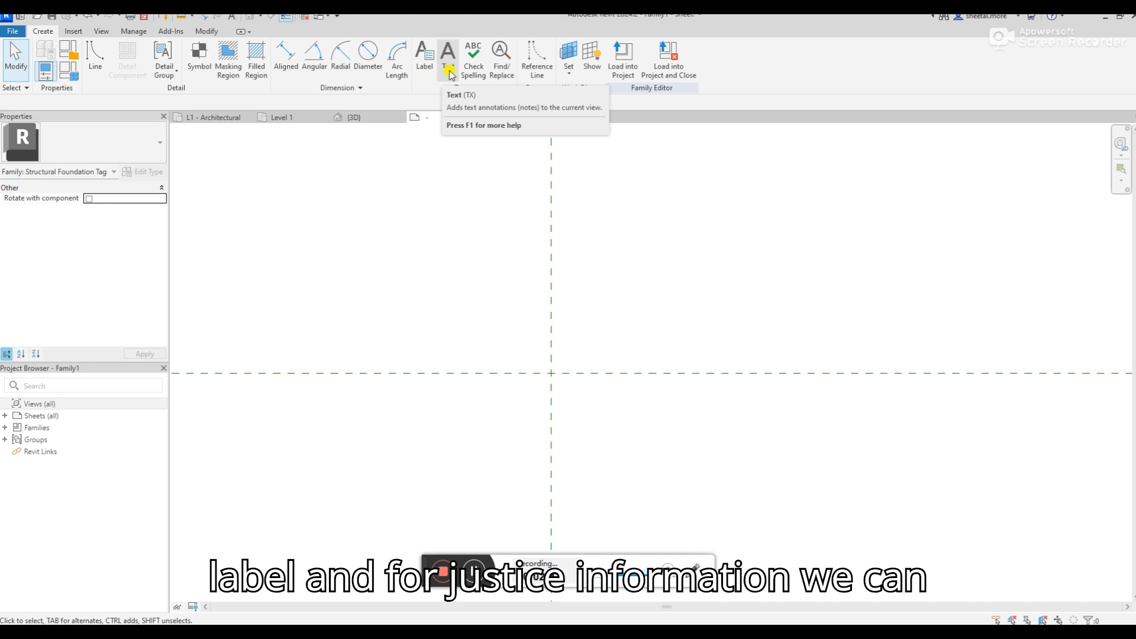
pyautogui.click(424, 56)
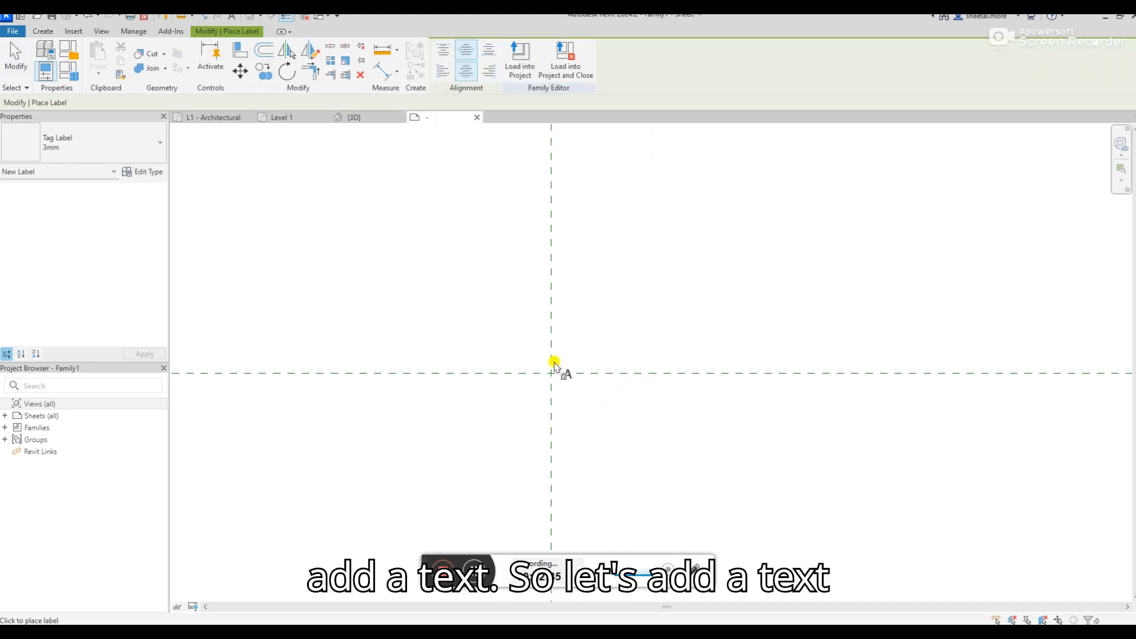
pyautogui.click(553, 369)
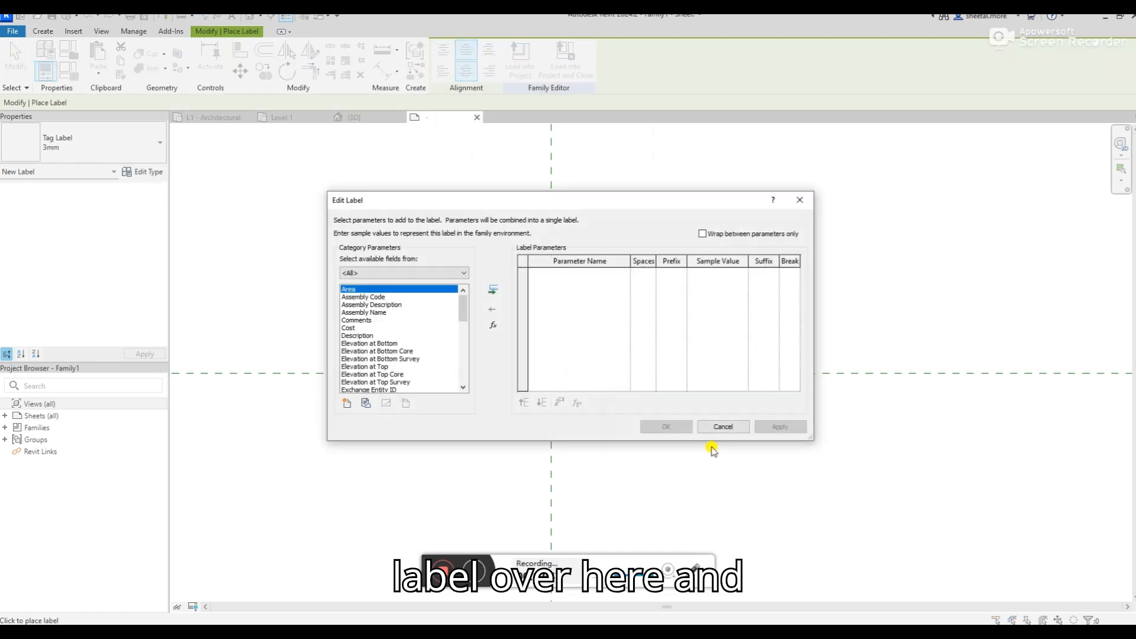
# Find Type Name among the available category parameters and add it to the label
pyautogui.scroll(-5, 408, 367)
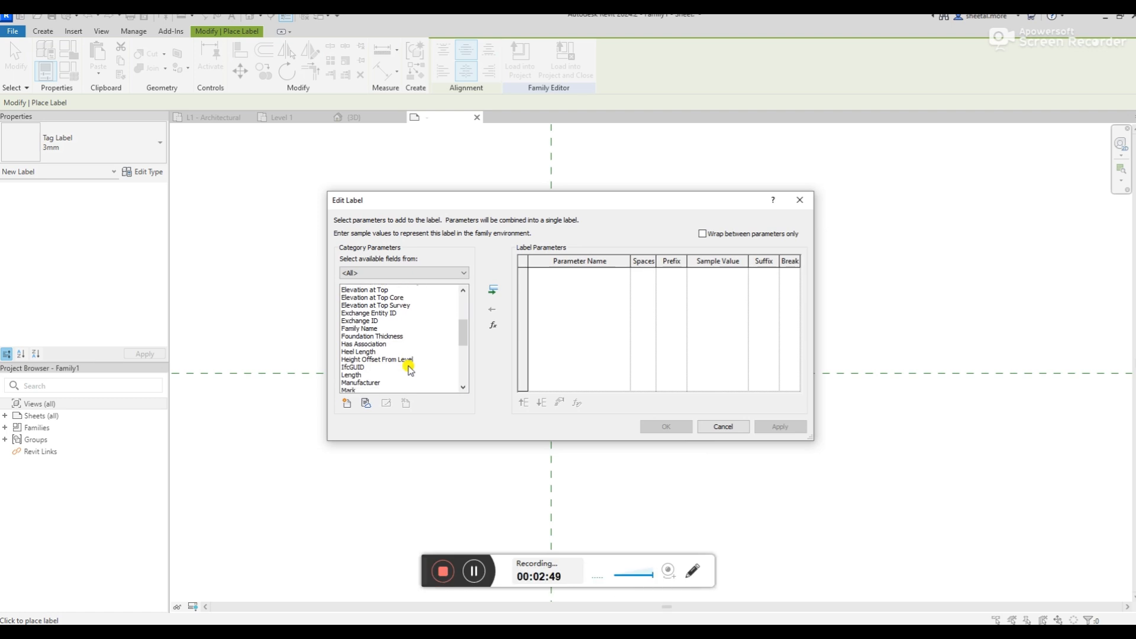
pyautogui.scroll(-1, 409, 370)
pyautogui.click(402, 352)
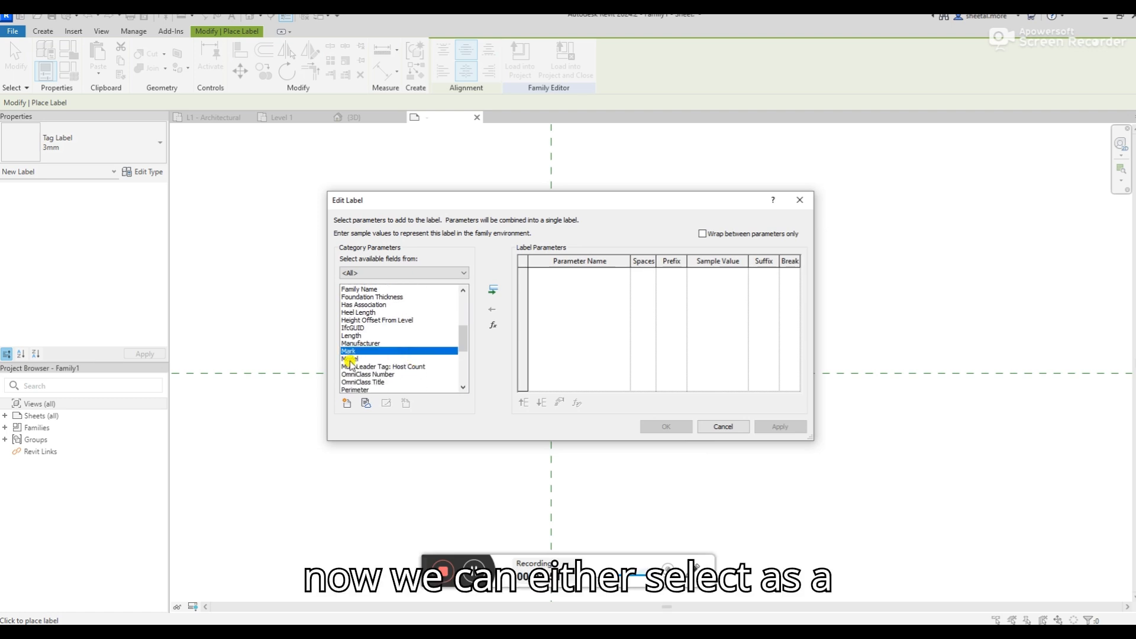
pyautogui.scroll(-3, 349, 356)
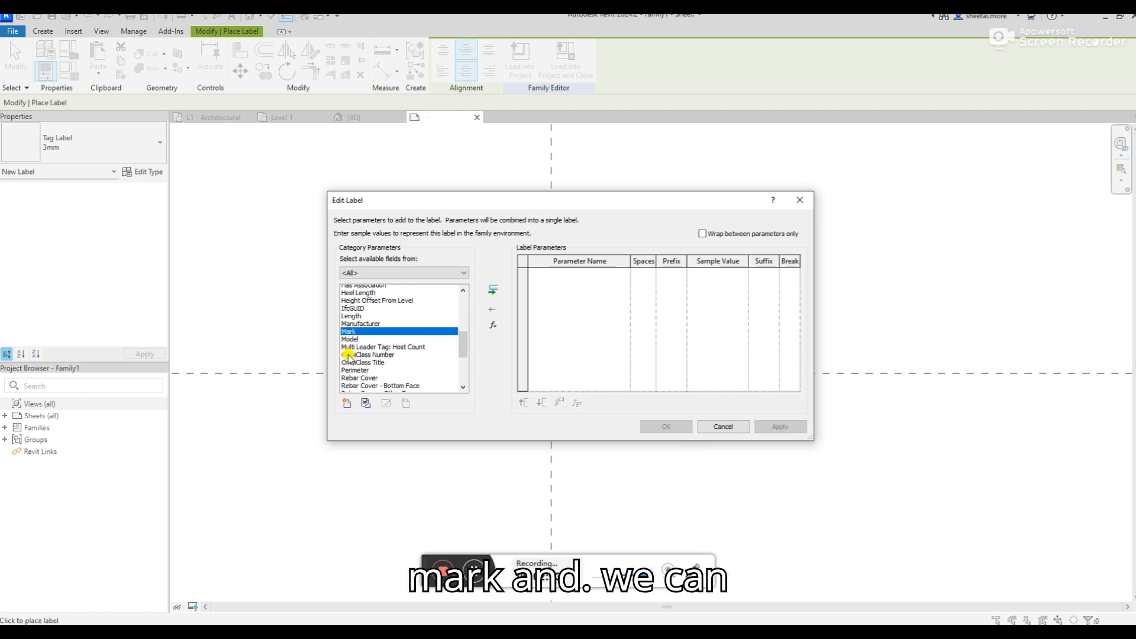
pyautogui.scroll(-1, 349, 359)
pyautogui.scroll(3, 349, 359)
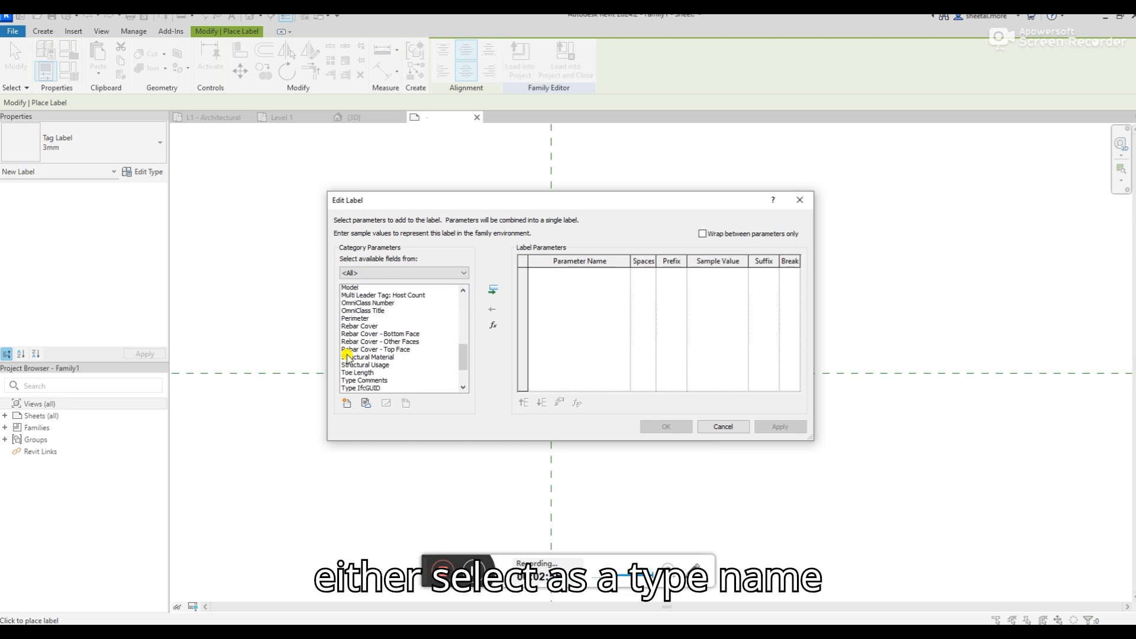
pyautogui.scroll(-4, 349, 358)
pyautogui.click(364, 359)
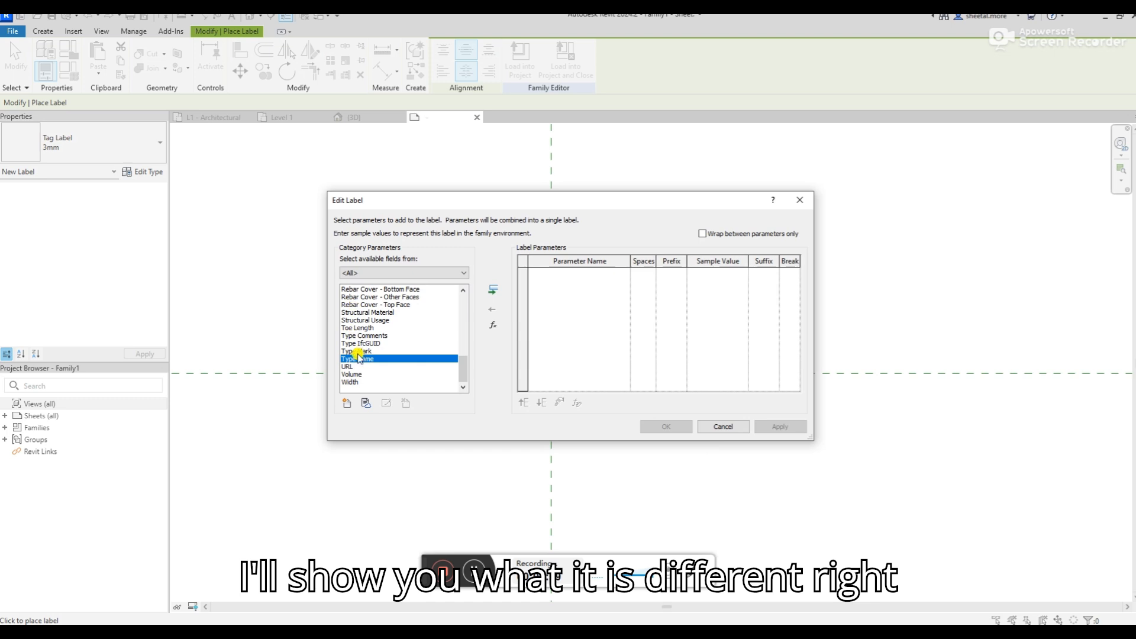
pyautogui.click(488, 294)
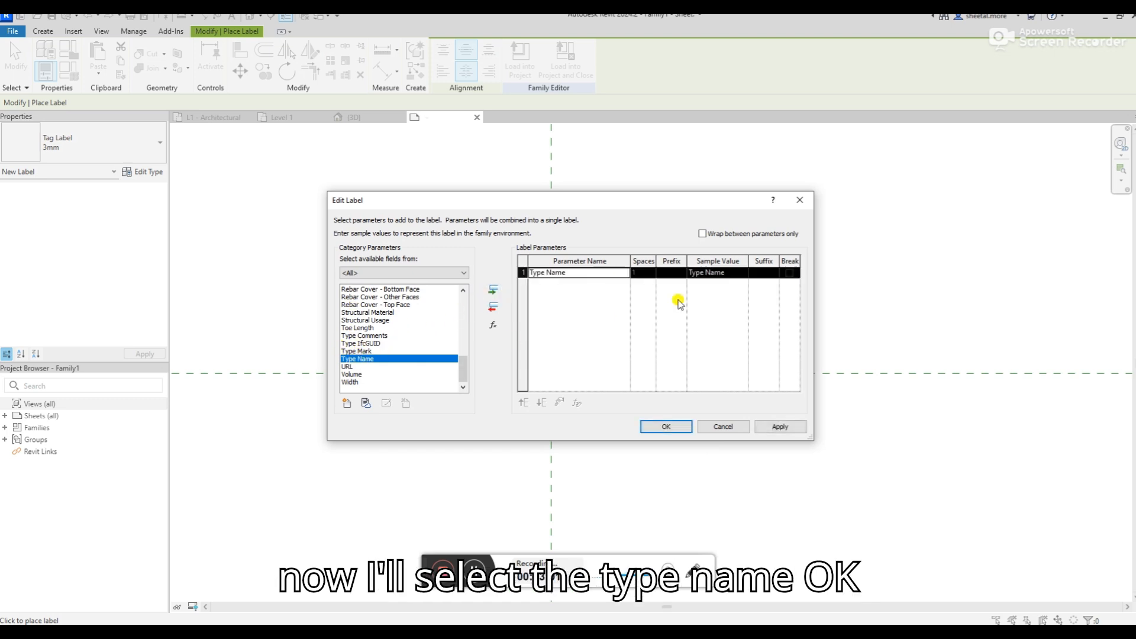
# Set the sample value of the Type Name parameter to F1 and finish placing the label
pyautogui.click(728, 273)
pyautogui.moveTo(733, 273); pyautogui.dragTo(685, 273)
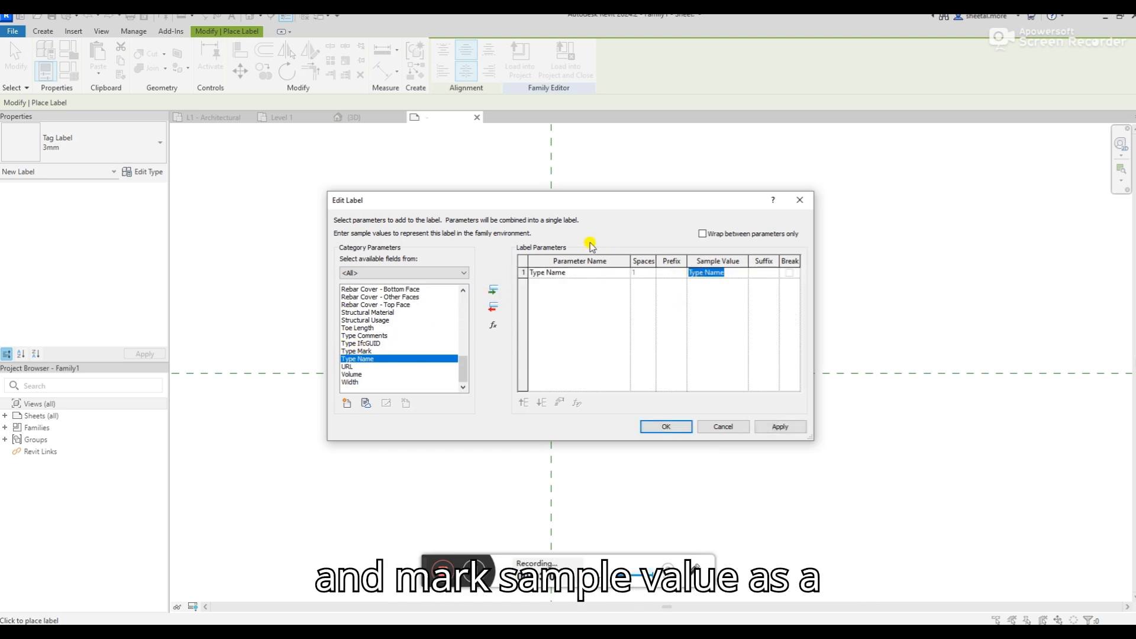
pyautogui.write('F1')
pyautogui.click(665, 427)
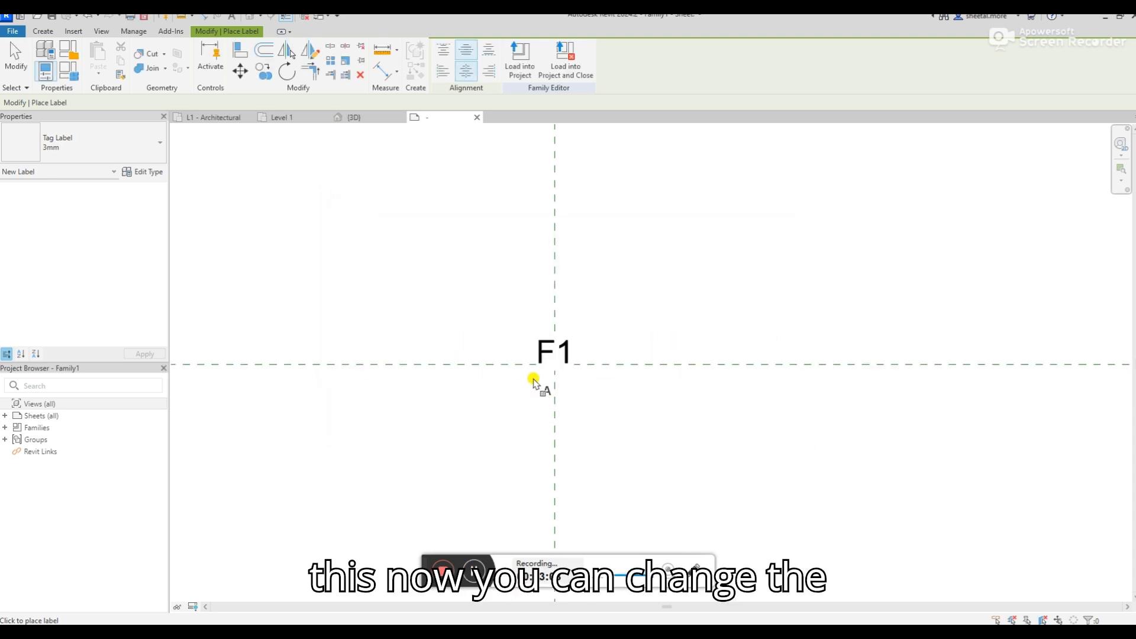
pyautogui.press('Escape')
# Duplicate the F1 label's type under the name 2.5mm
pyautogui.click(543, 349)
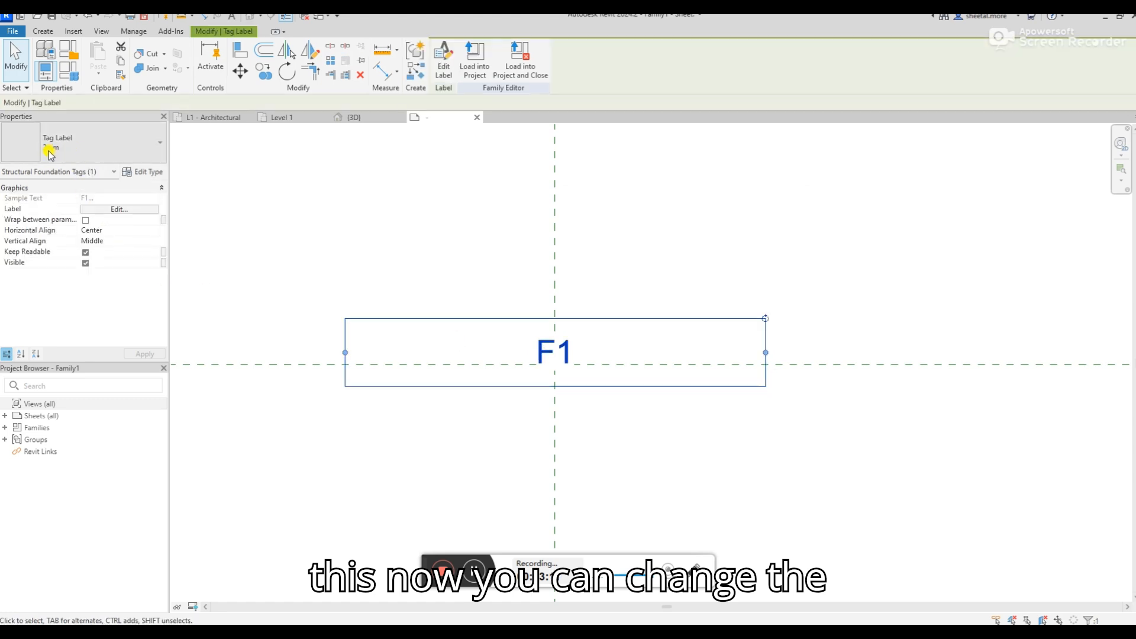
pyautogui.click(144, 172)
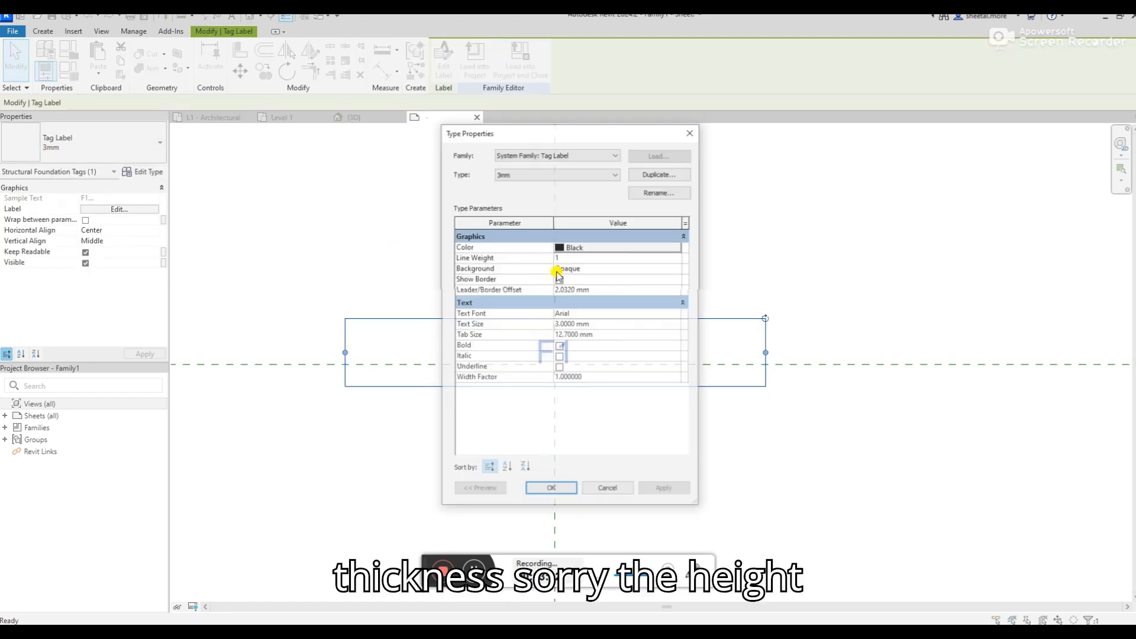
pyautogui.click(654, 178)
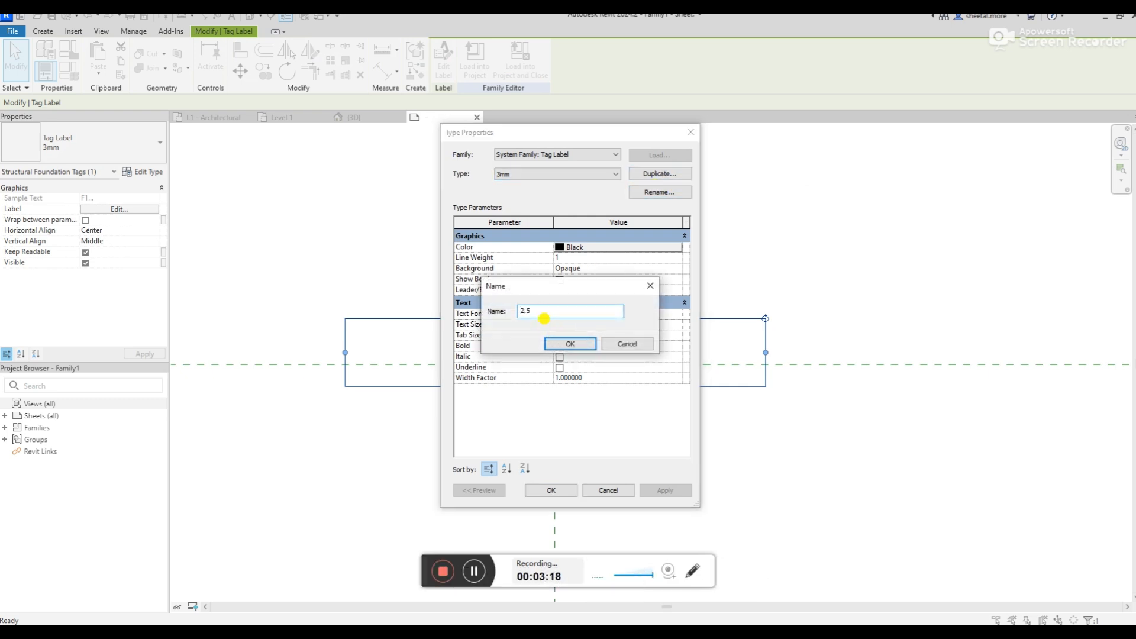
pyautogui.write('2.5mm')
pyautogui.click(569, 343)
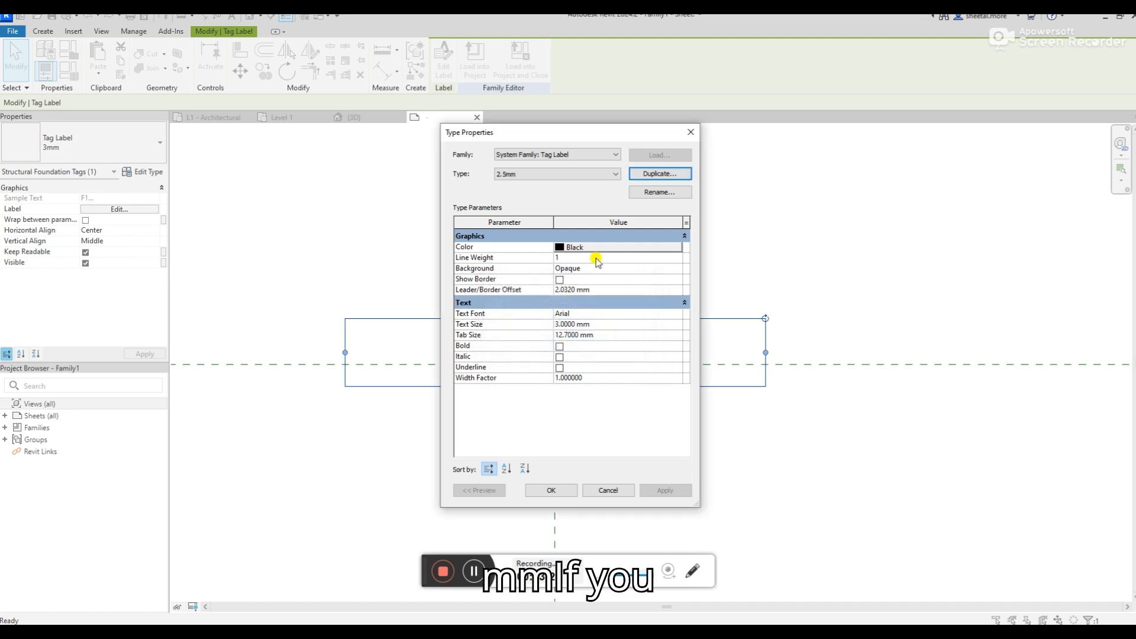
# Give the 2.5mm label type a transparent background and a text size of 2.5 mm
pyautogui.click(593, 269)
pyautogui.click(678, 271)
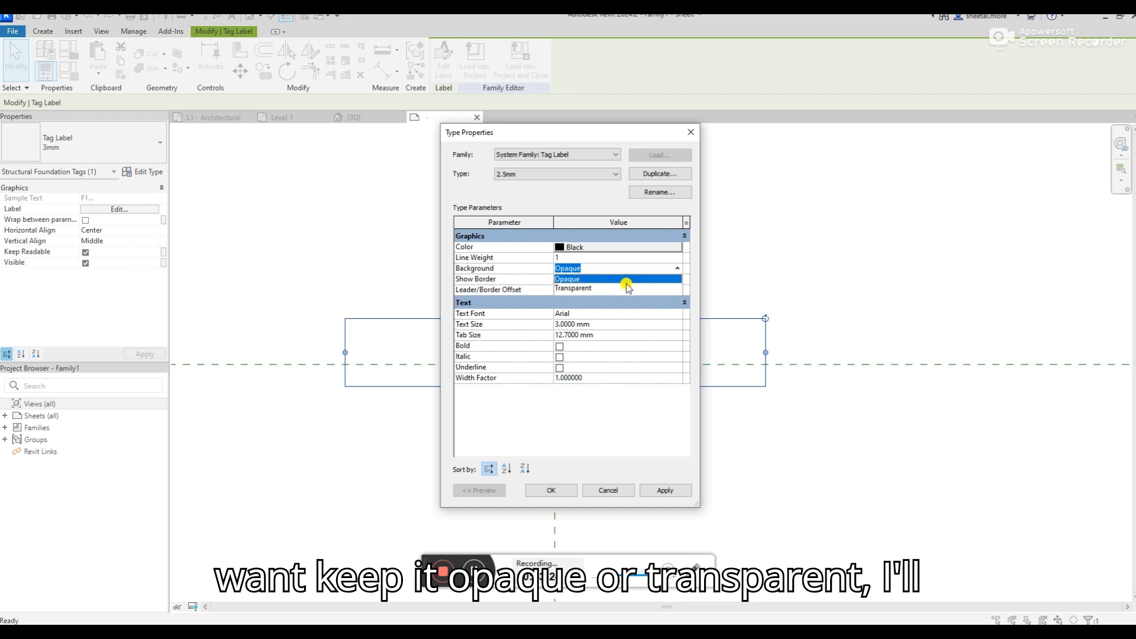
pyautogui.click(609, 289)
pyautogui.click(596, 324)
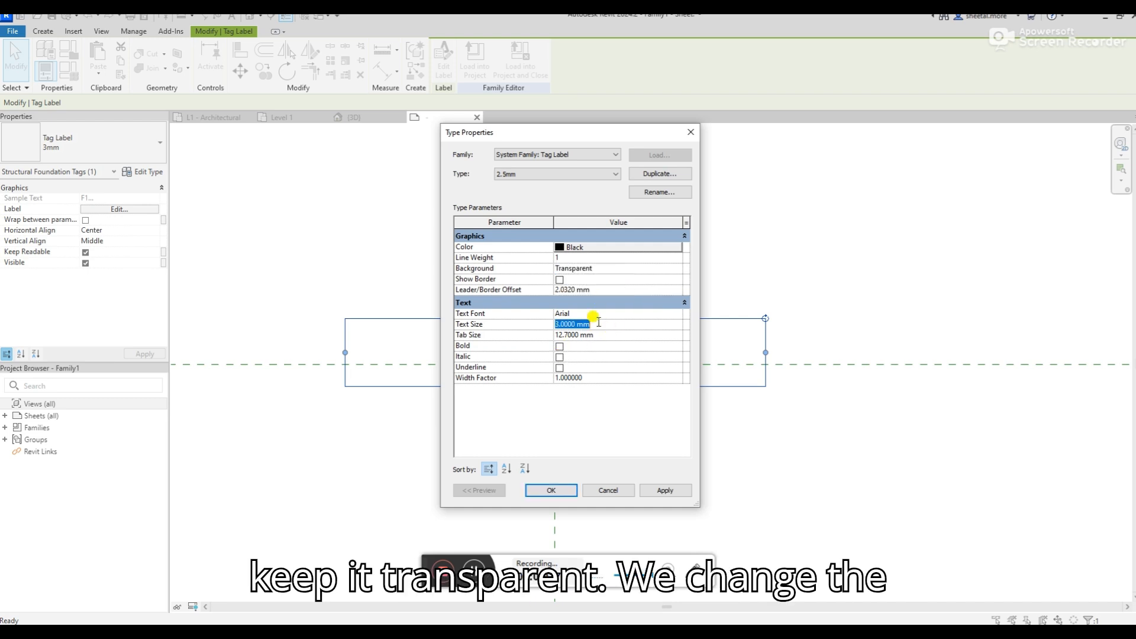
pyautogui.write('2.5')
pyautogui.press('Tab')
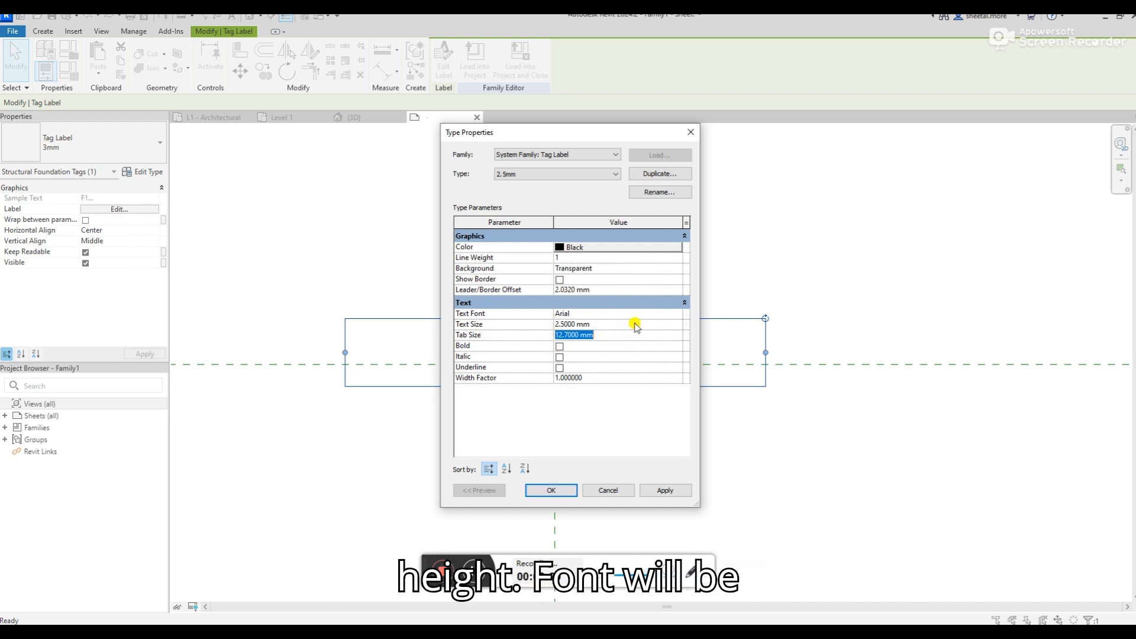
# Keep the label type's font as Arial, without bold and with a width factor of 1, and apply the type settings
pyautogui.click(571, 312)
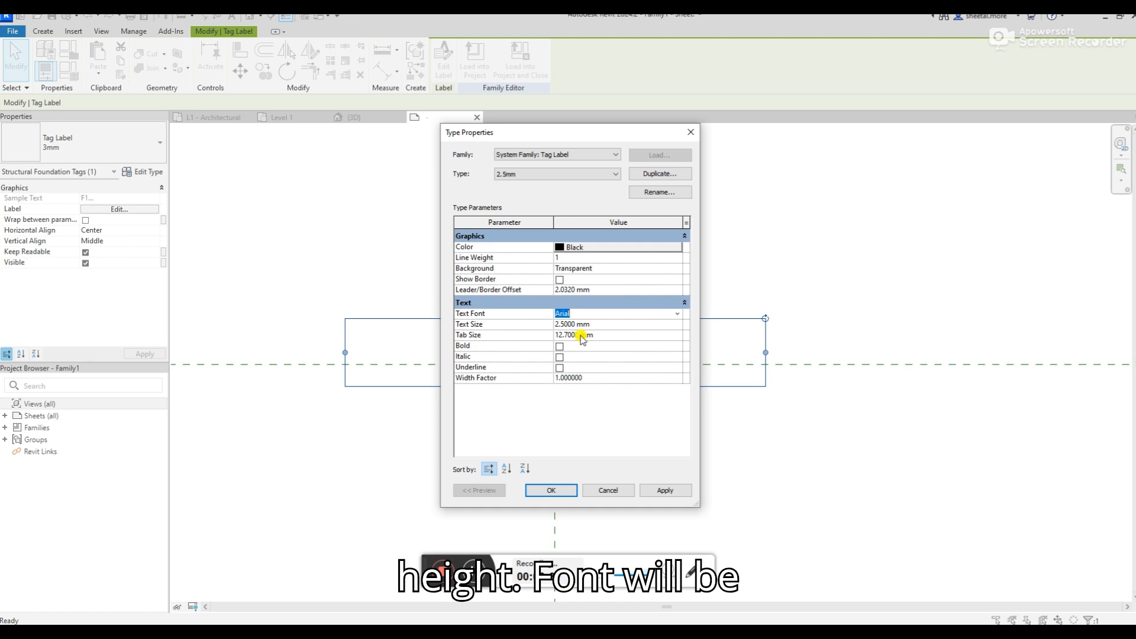
pyautogui.click(559, 347)
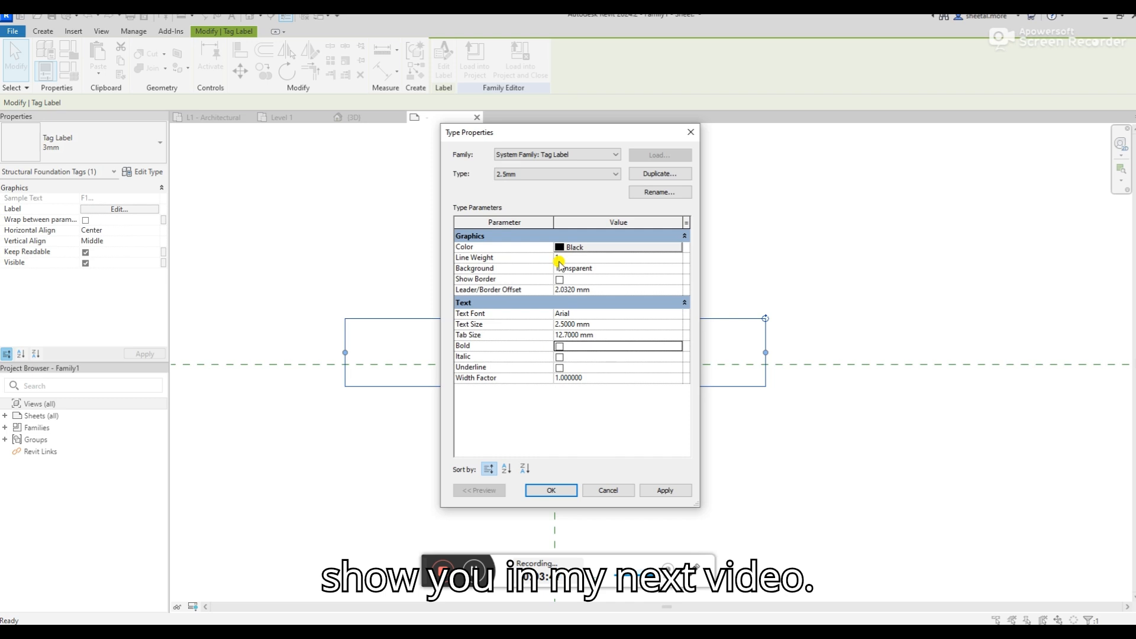
pyautogui.click(568, 377)
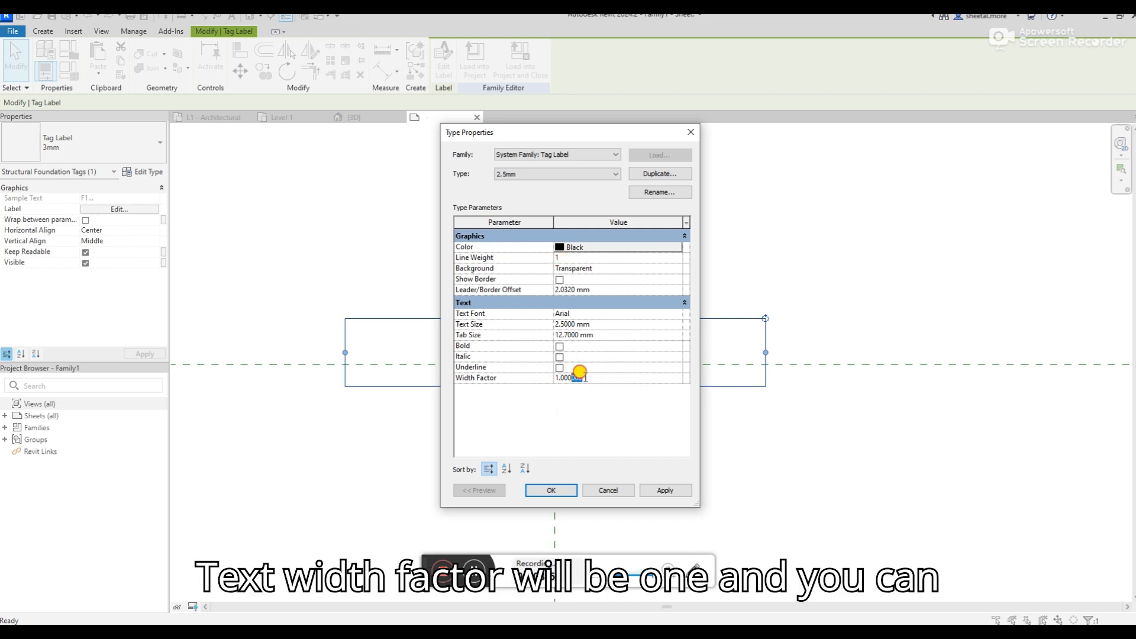
pyautogui.click(665, 491)
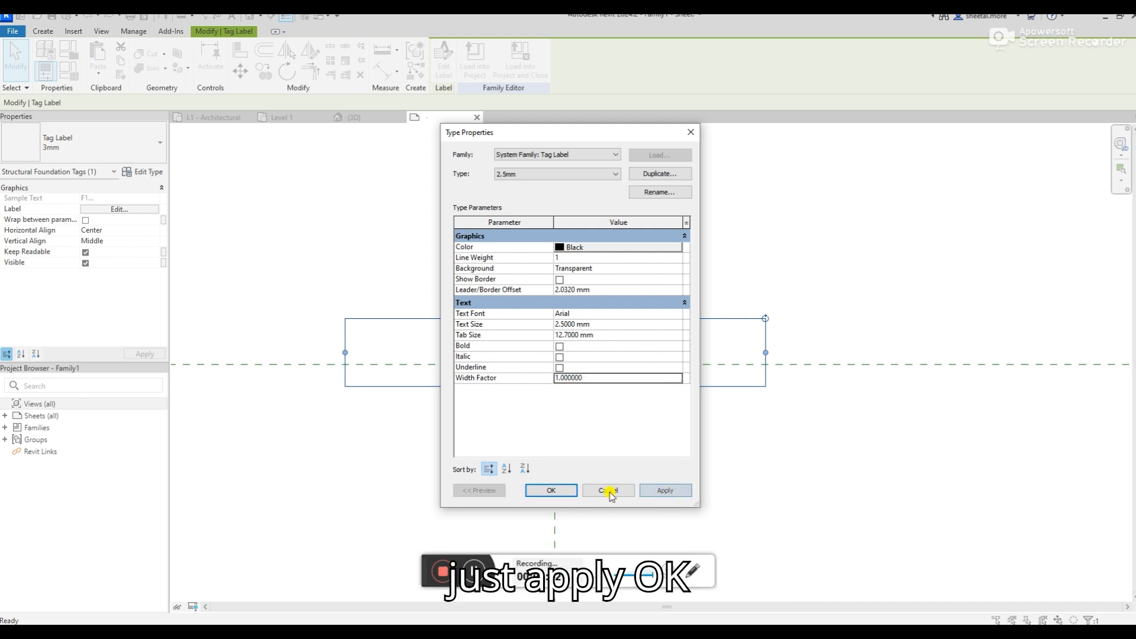
pyautogui.click(550, 490)
# Centre the F1 label on the reference plane intersection and narrow its text box to about half its width
pyautogui.moveTo(559, 352); pyautogui.dragTo(559, 368)
pyautogui.scroll(1, 518, 417)
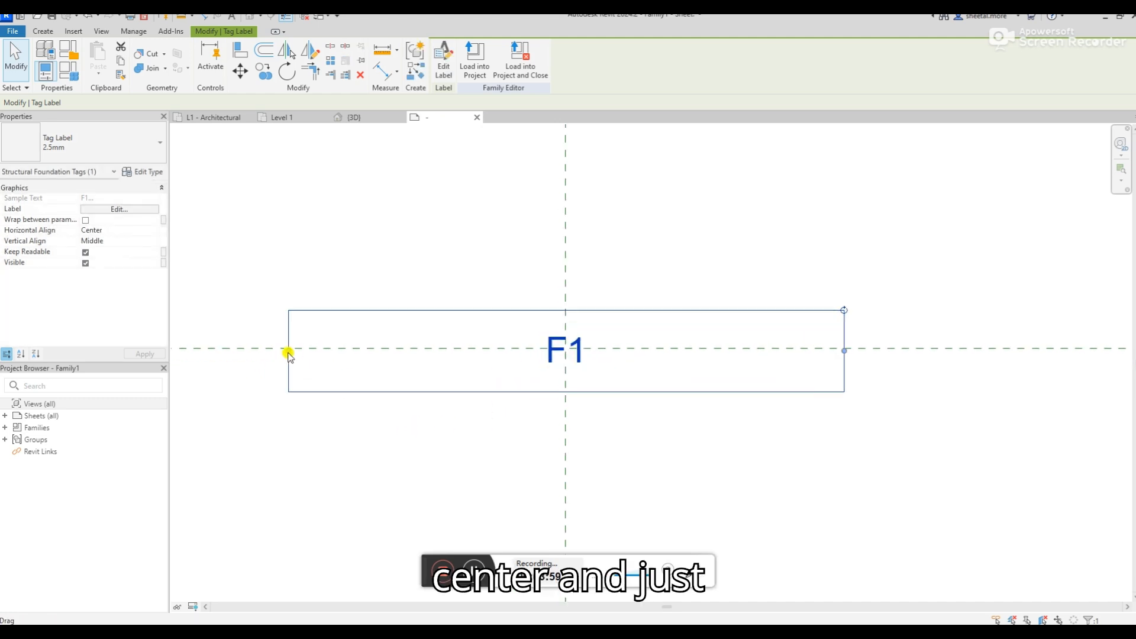
pyautogui.moveTo(288, 351); pyautogui.dragTo(427, 352)
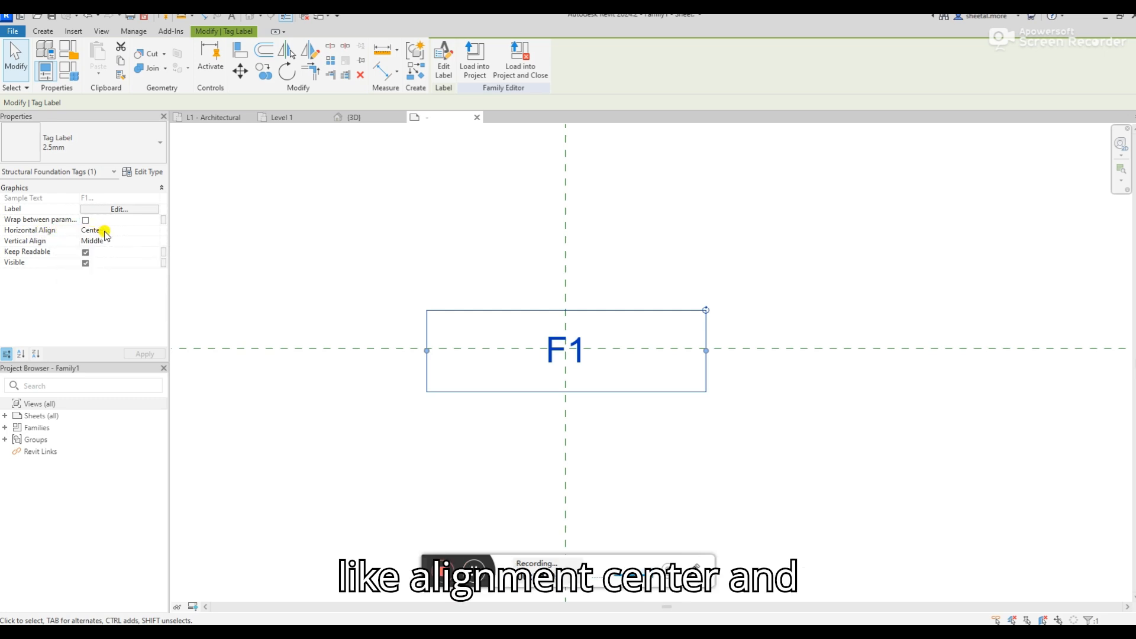
pyautogui.click(336, 275)
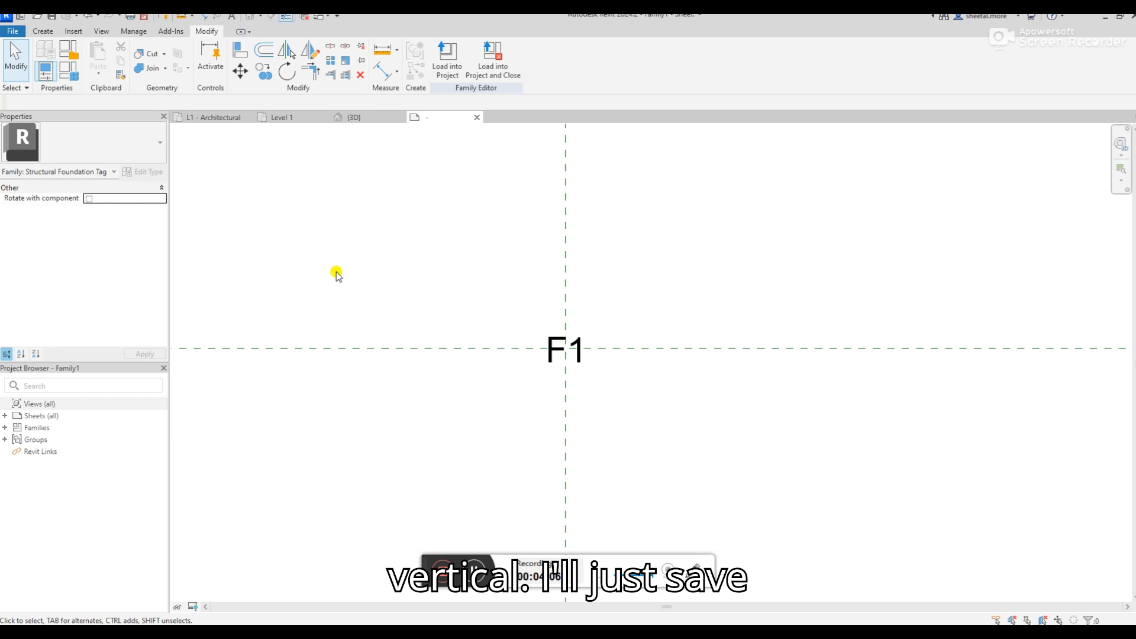
# Save the family as Structural Foundation Tag in the Content folder, with the maximum backups set to 1
pyautogui.click(46, 33)
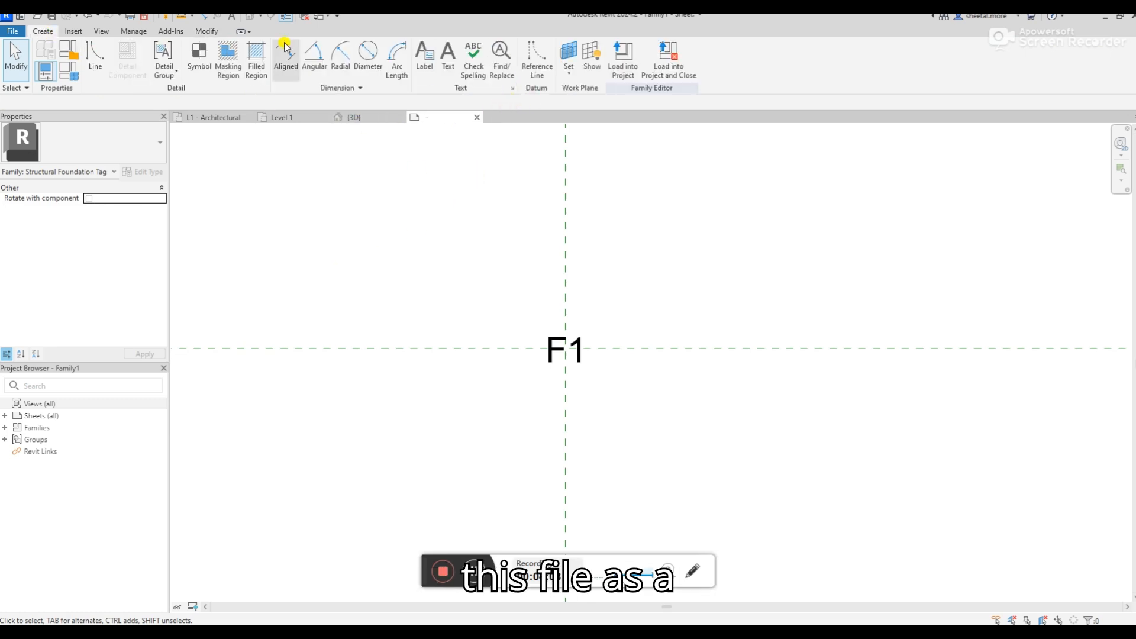
pyautogui.click(50, 18)
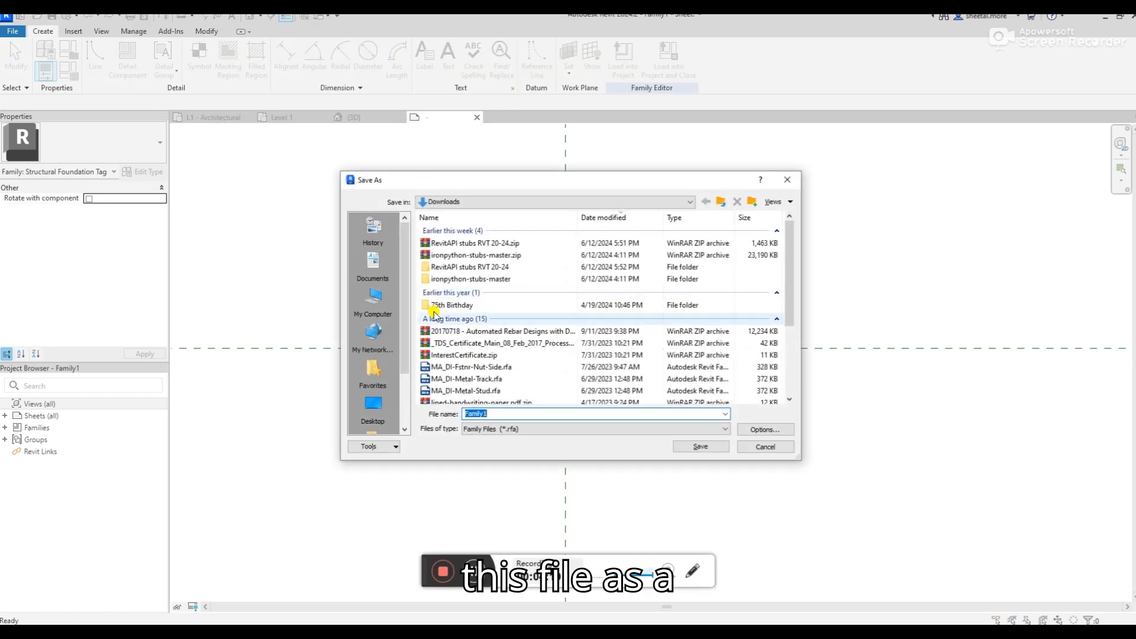
pyautogui.scroll(-5, 462, 319)
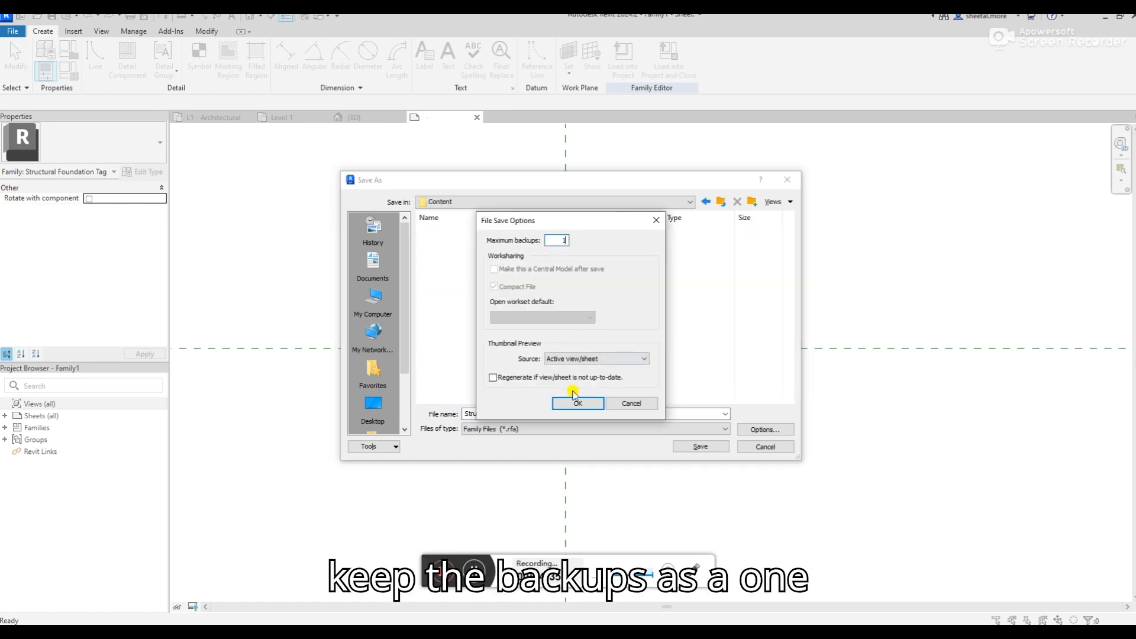
pyautogui.click(577, 402)
pyautogui.click(699, 446)
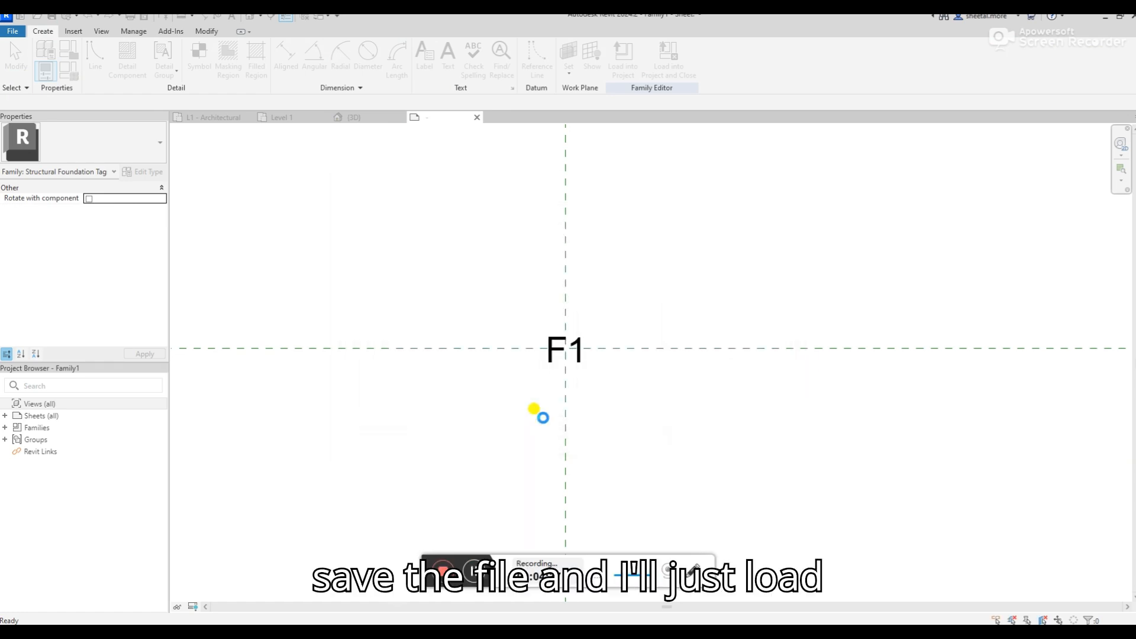
# Load the tag family into Structural Project.rvt only
pyautogui.click(624, 60)
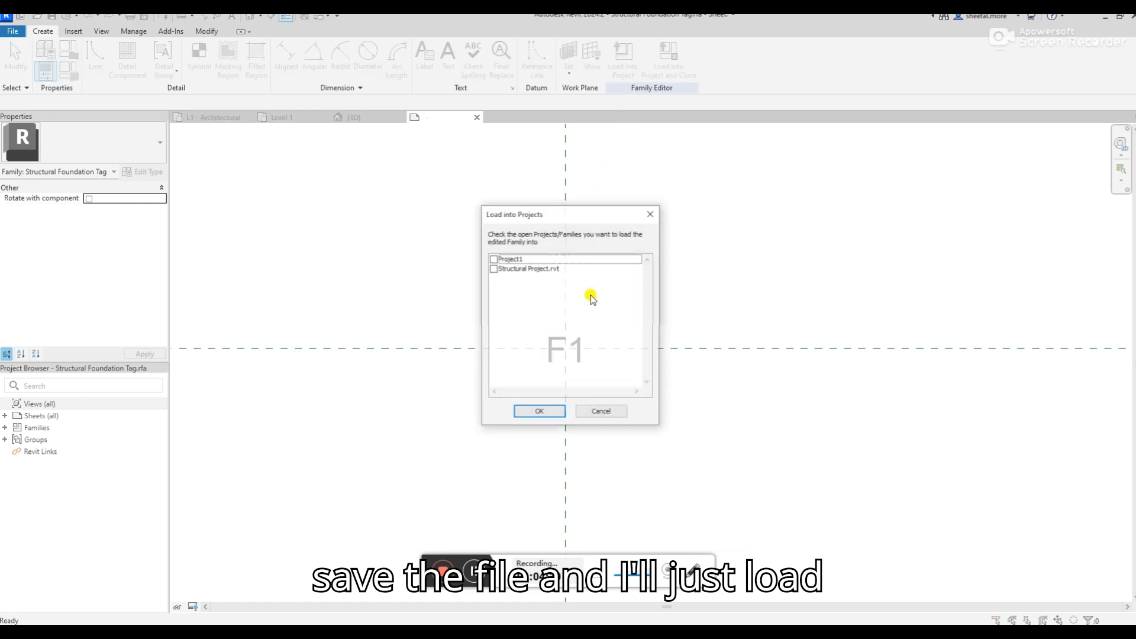
pyautogui.click(493, 269)
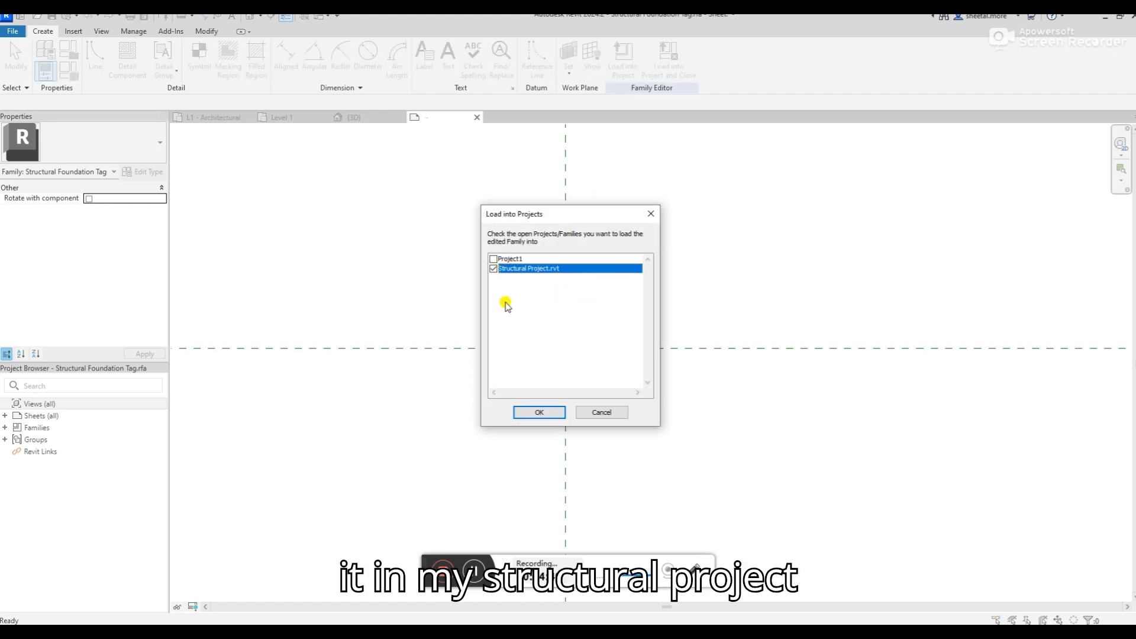
pyautogui.click(523, 416)
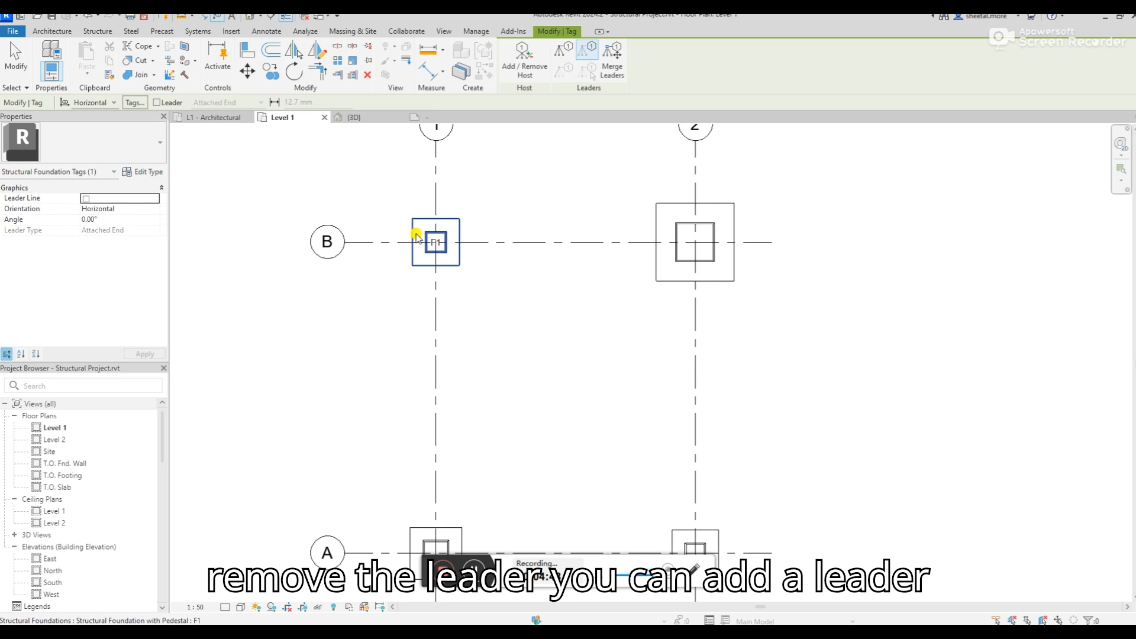
# Try the tag with a leader, then tag the footing at grid B-1 without one, offset beyond its upper-left corner
pyautogui.scroll(2, 416, 237)
pyautogui.click(156, 102)
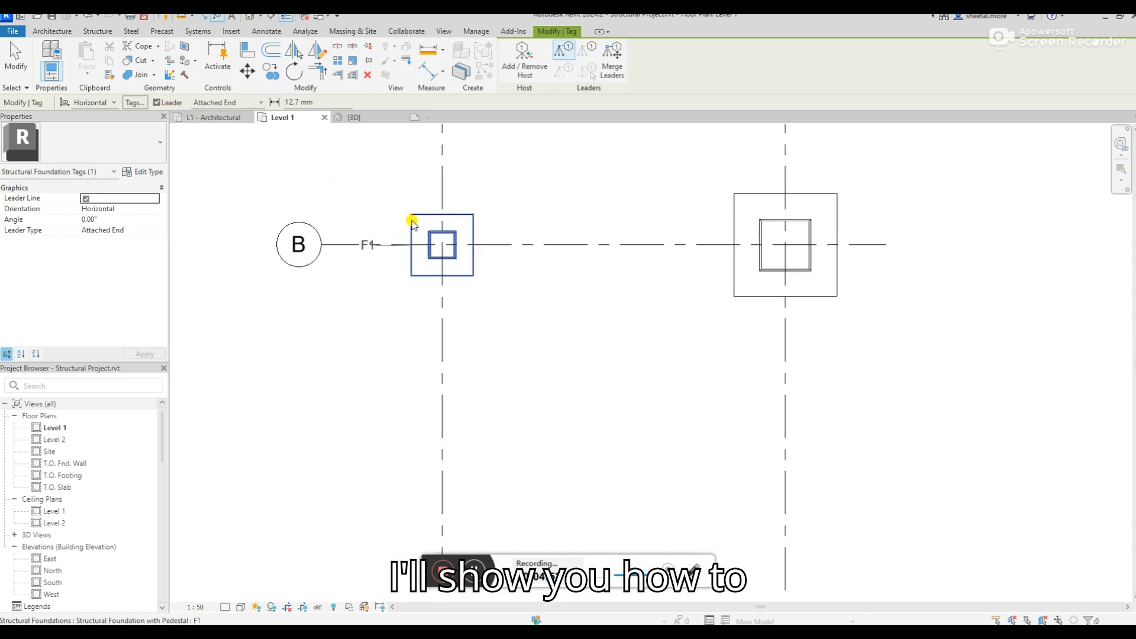
pyautogui.click(157, 102)
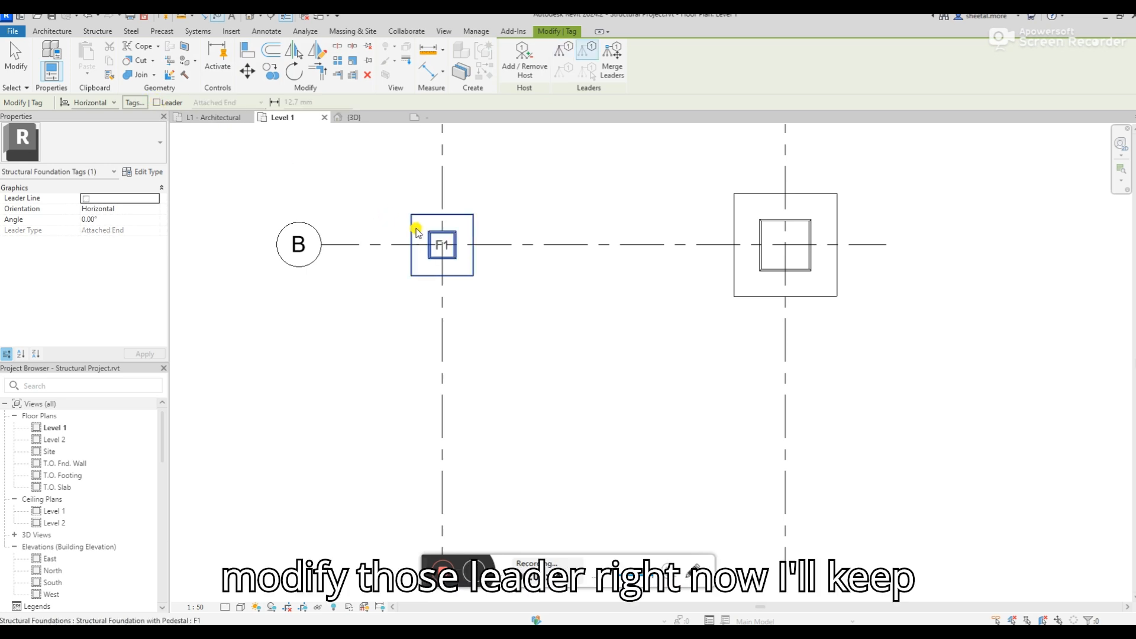
pyautogui.scroll(2, 428, 247)
pyautogui.moveTo(445, 254); pyautogui.dragTo(385, 210)
pyautogui.scroll(-2, 368, 319)
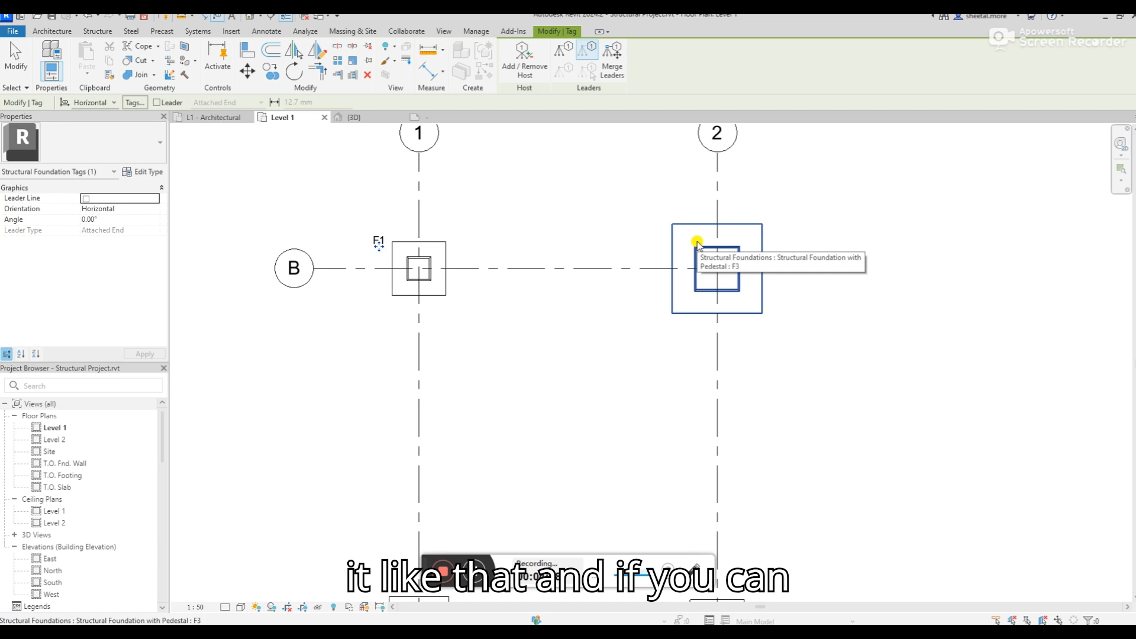
# Tag the footing at grid B-2 without a leader and move the tag outside its upper-left corner
pyautogui.click(698, 242)
pyautogui.moveTo(717, 275); pyautogui.dragTo(656, 232)
pyautogui.scroll(-1, 621, 218)
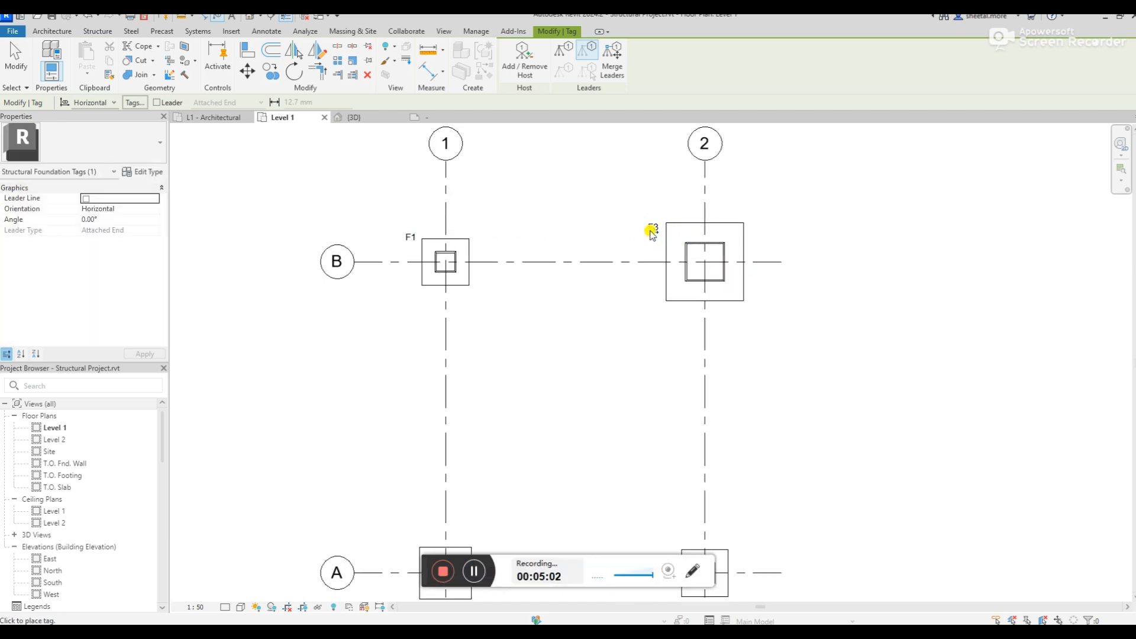
# Tag the footings at grids A-2 and A-1, move each tag outside the footing's upper-right corner, and finish tagging
pyautogui.scroll(-2, 651, 231)
pyautogui.scroll(1, 686, 455)
pyautogui.scroll(1, 690, 468)
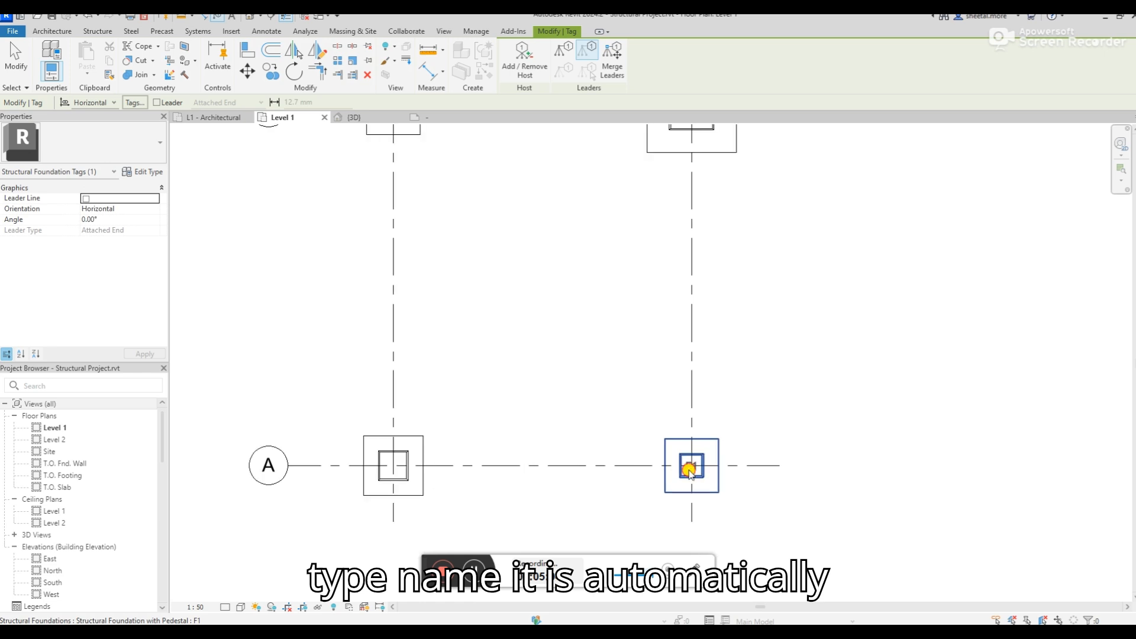
pyautogui.click(728, 453)
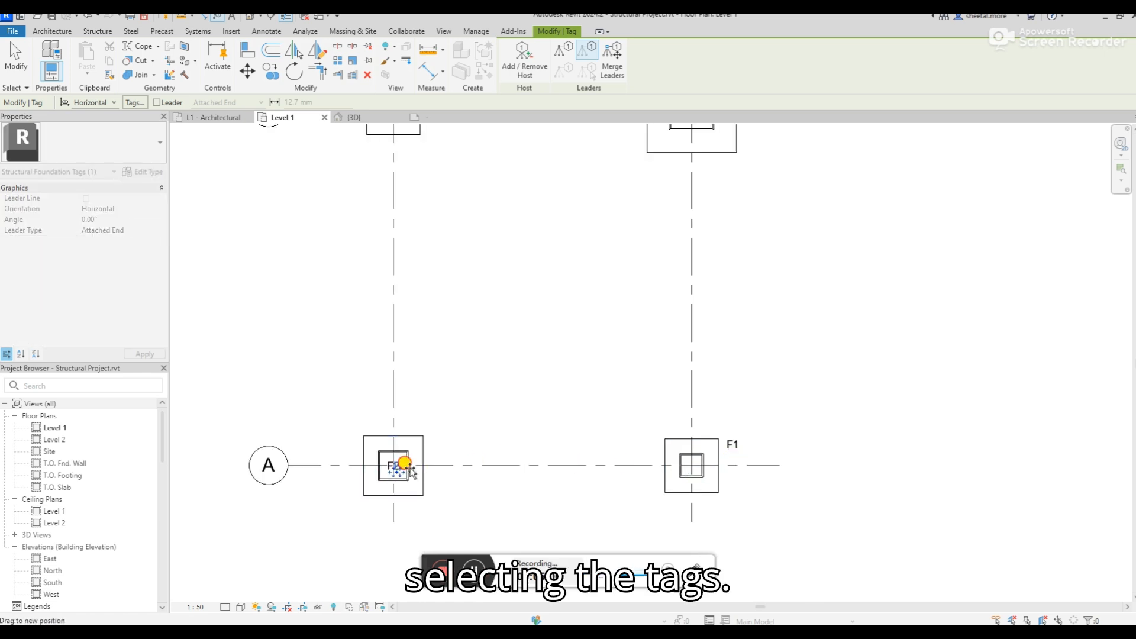
pyautogui.click(437, 447)
pyautogui.press('Escape')
pyautogui.scroll(-2, 436, 450)
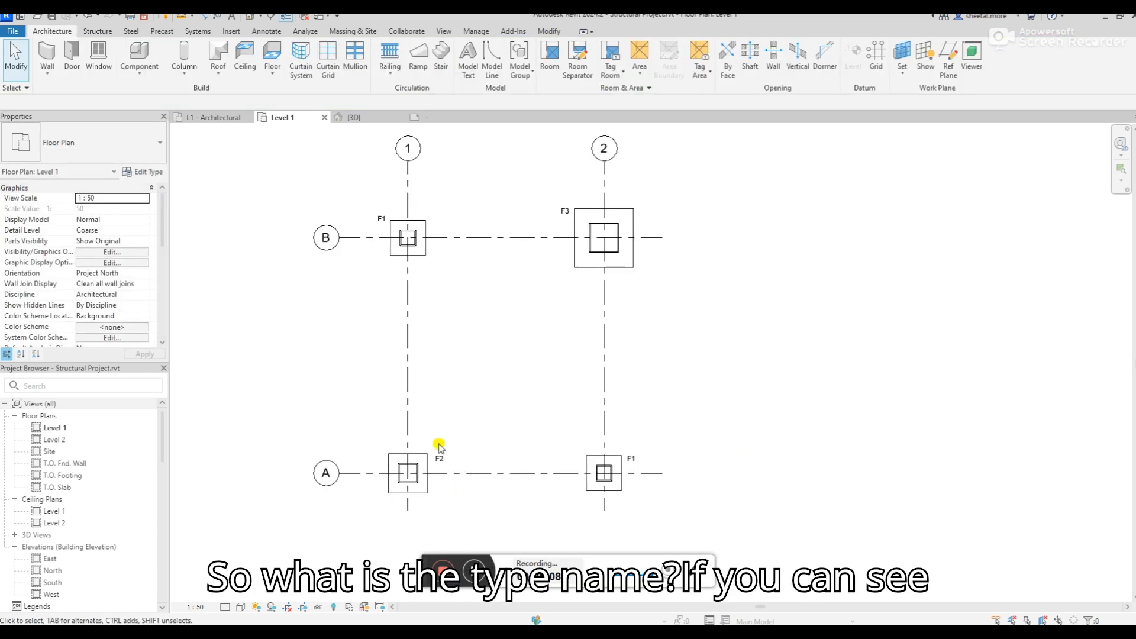
# Check the type names of the footings at grids B-1 and B-2 in their type properties, without changing anything
pyautogui.scroll(2, 398, 223)
pyautogui.click(396, 223)
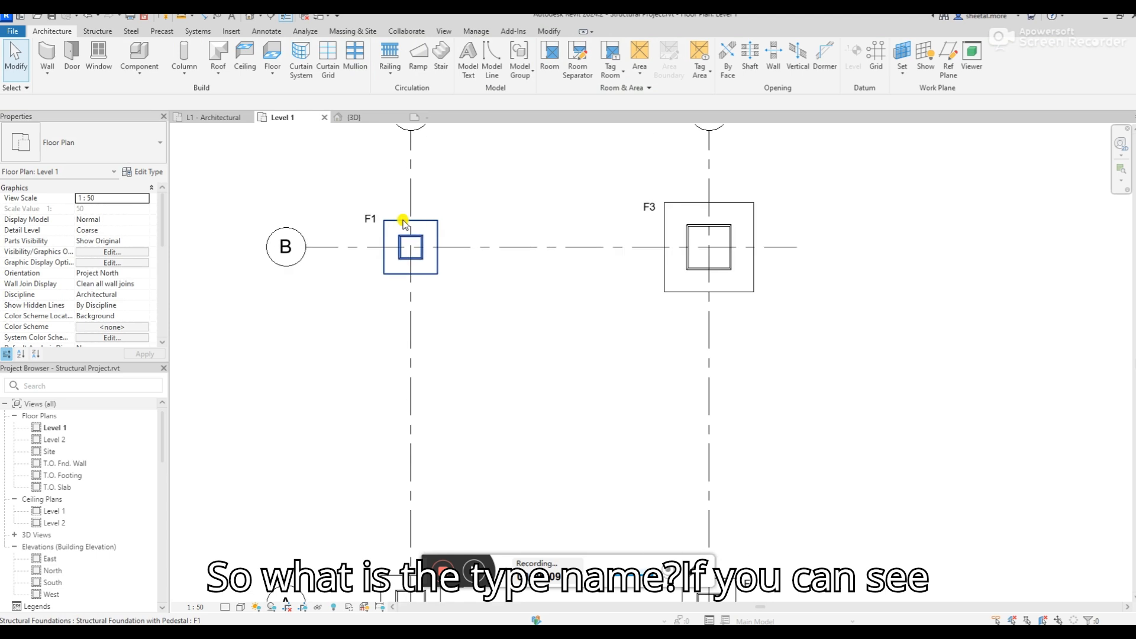
pyautogui.click(145, 173)
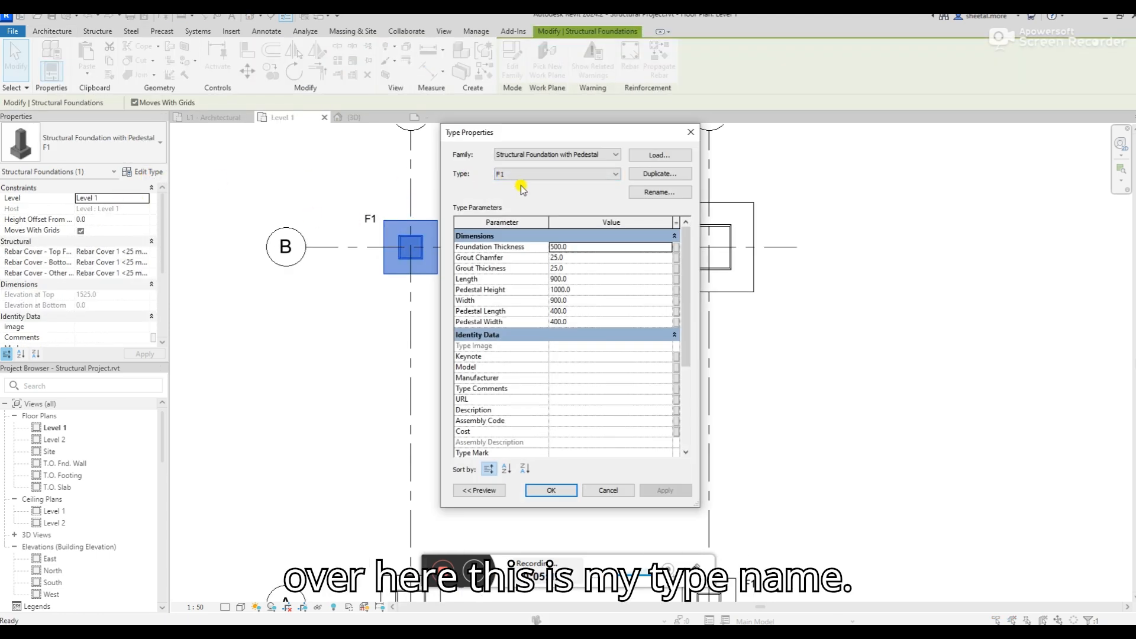
pyautogui.click(691, 131)
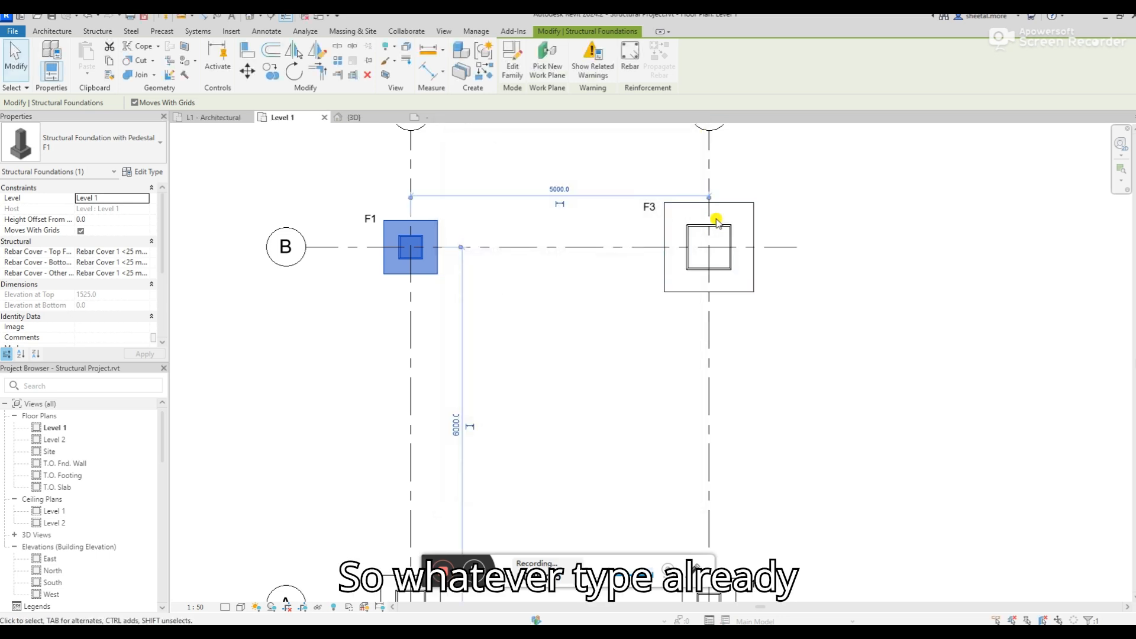
pyautogui.click(717, 221)
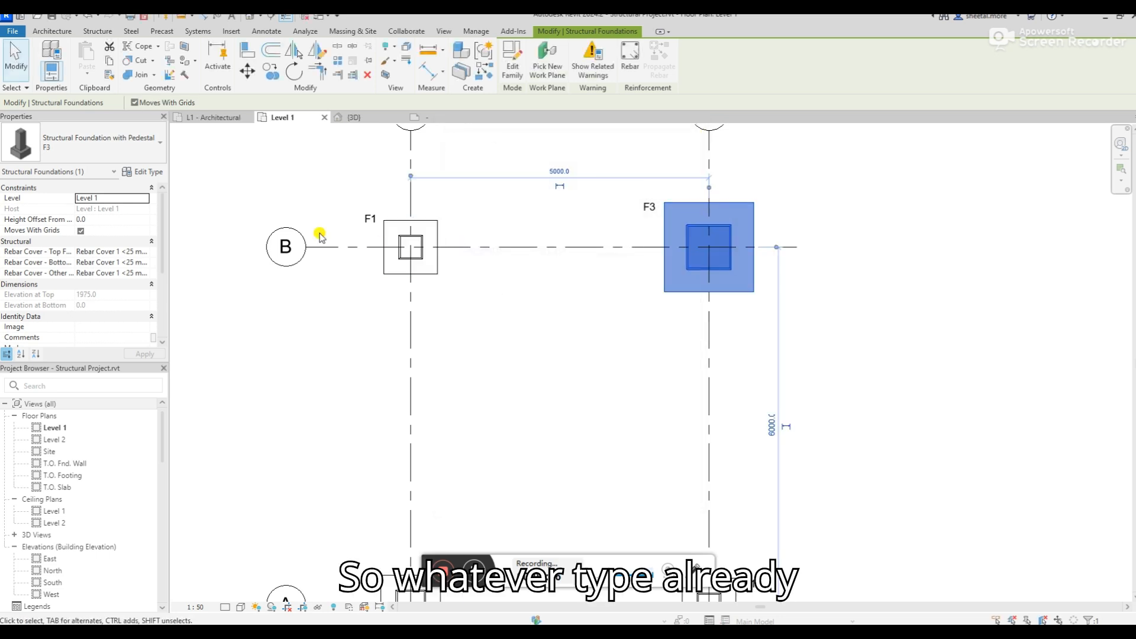
pyautogui.click(151, 173)
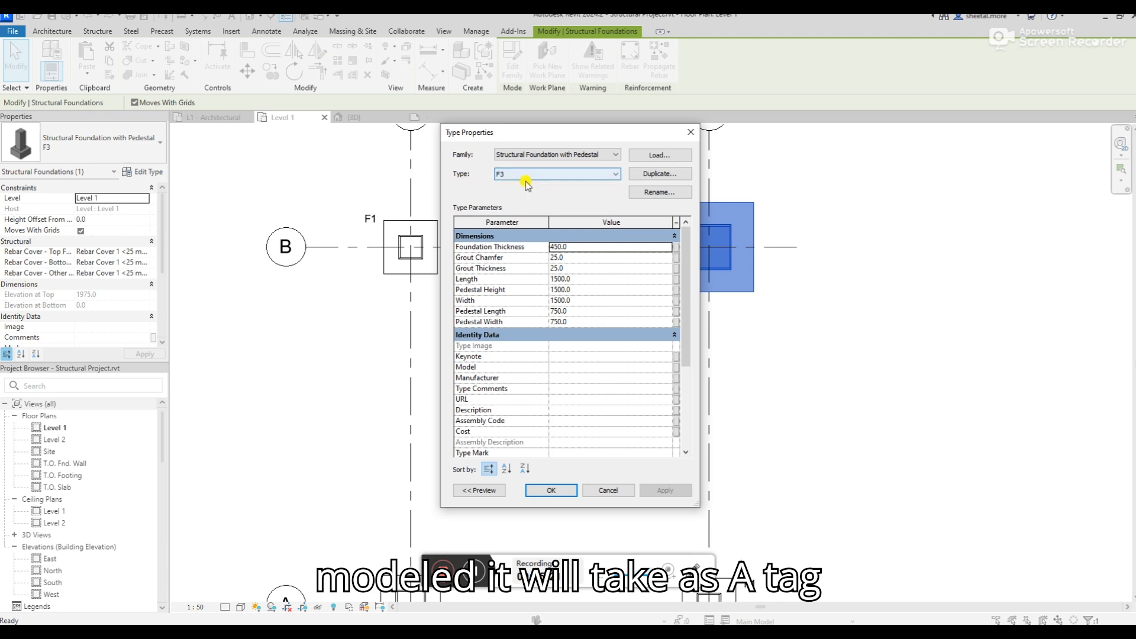
pyautogui.click(605, 491)
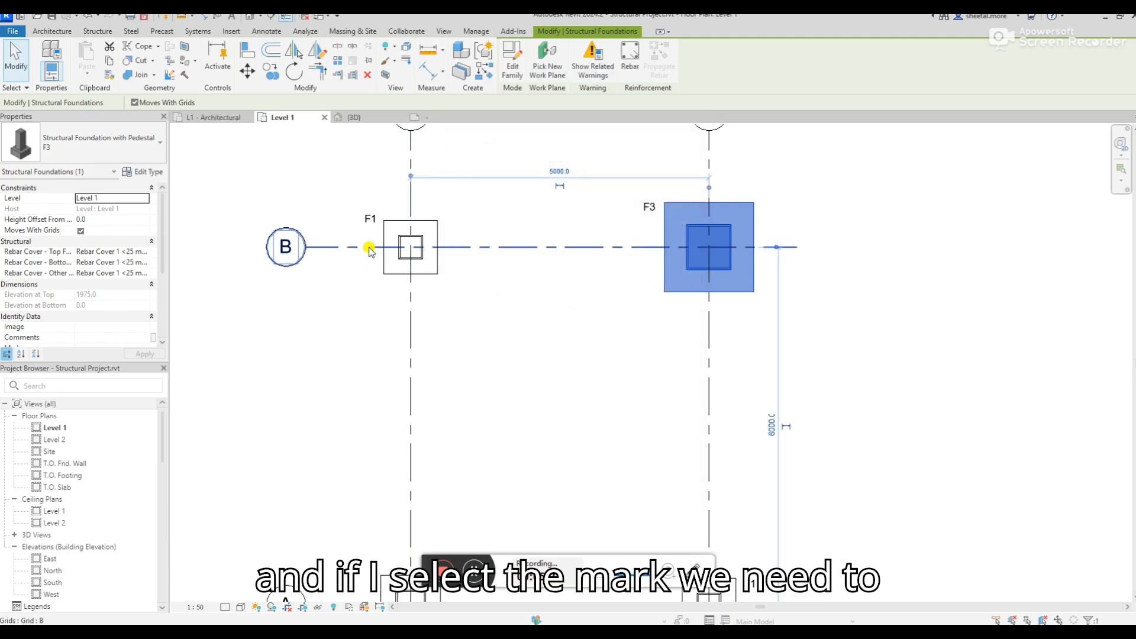
# Select the footing at grid B-1 and open its Mark value for editing
pyautogui.click(411, 248)
pyautogui.scroll(-4, 88, 319)
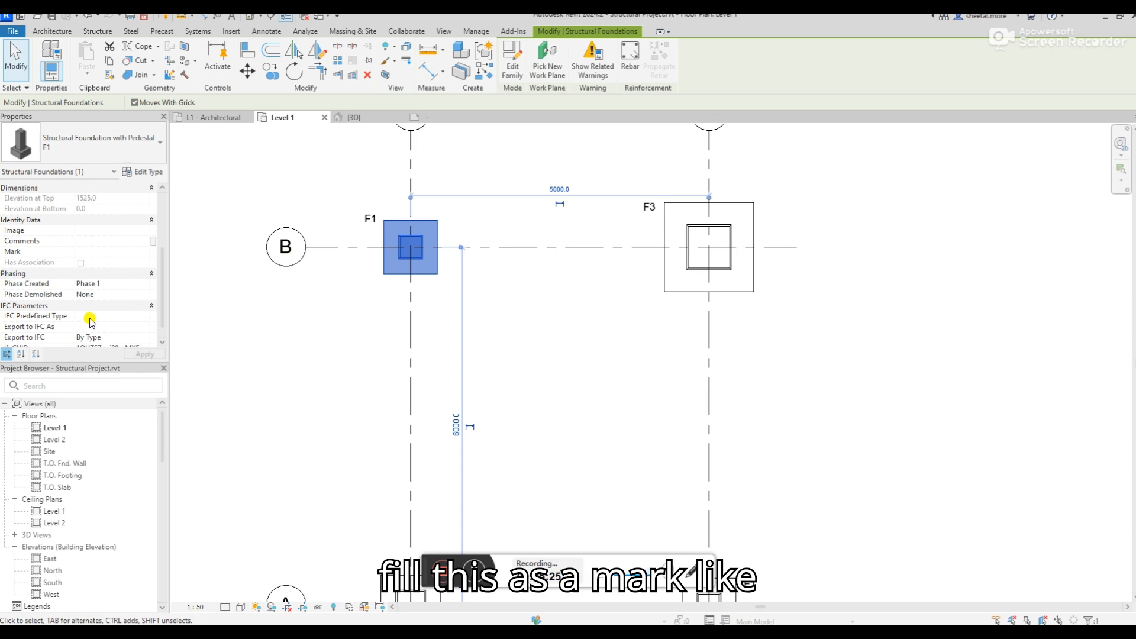
pyautogui.click(92, 251)
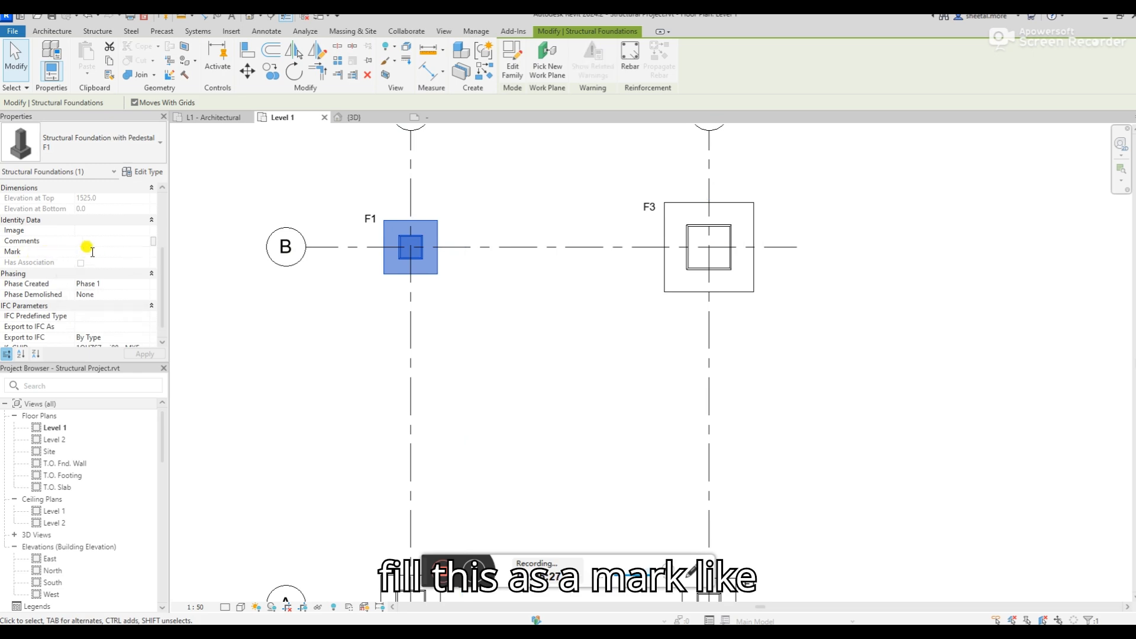
# Open the B-1 footing tag's family for editing and remove the Type Name parameter from its label
pyautogui.click(368, 220)
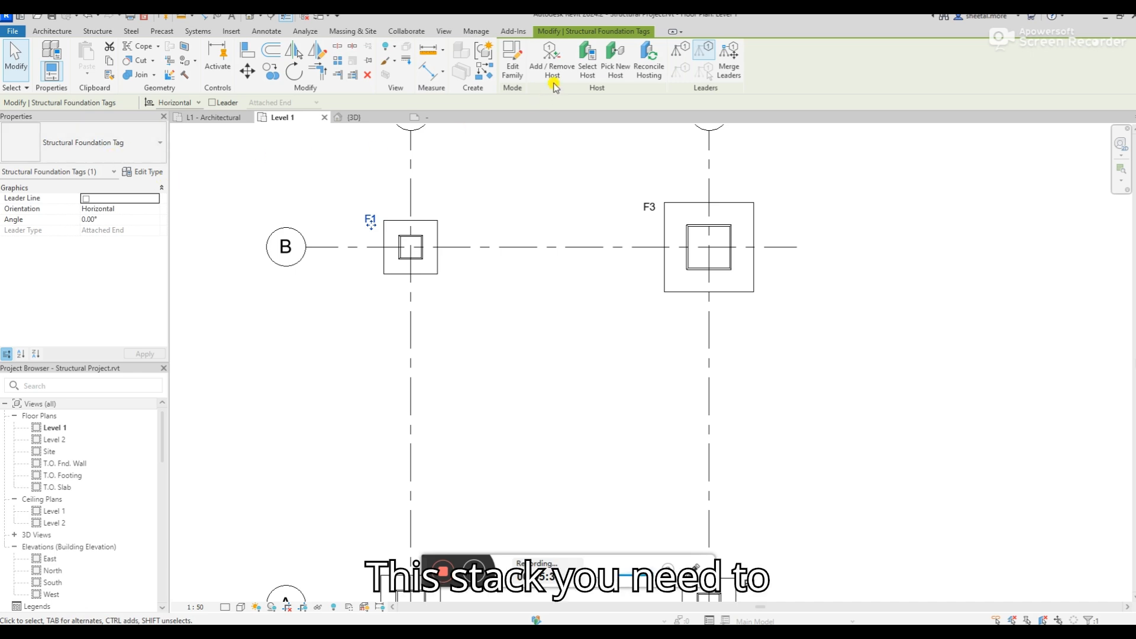
pyautogui.click(513, 59)
pyautogui.click(543, 334)
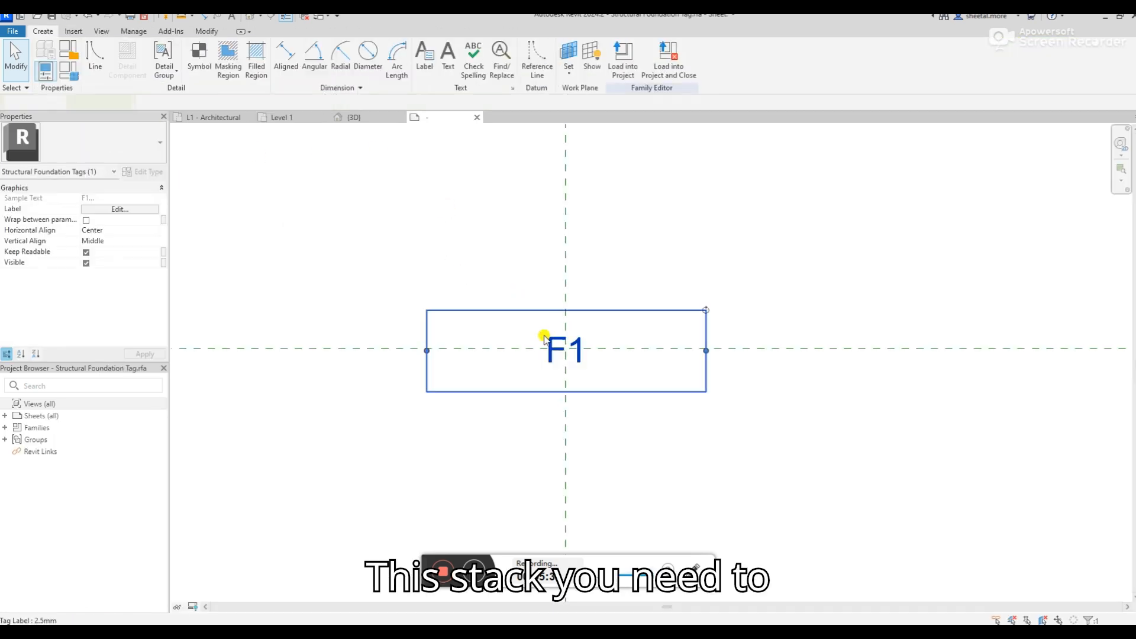
pyautogui.click(110, 212)
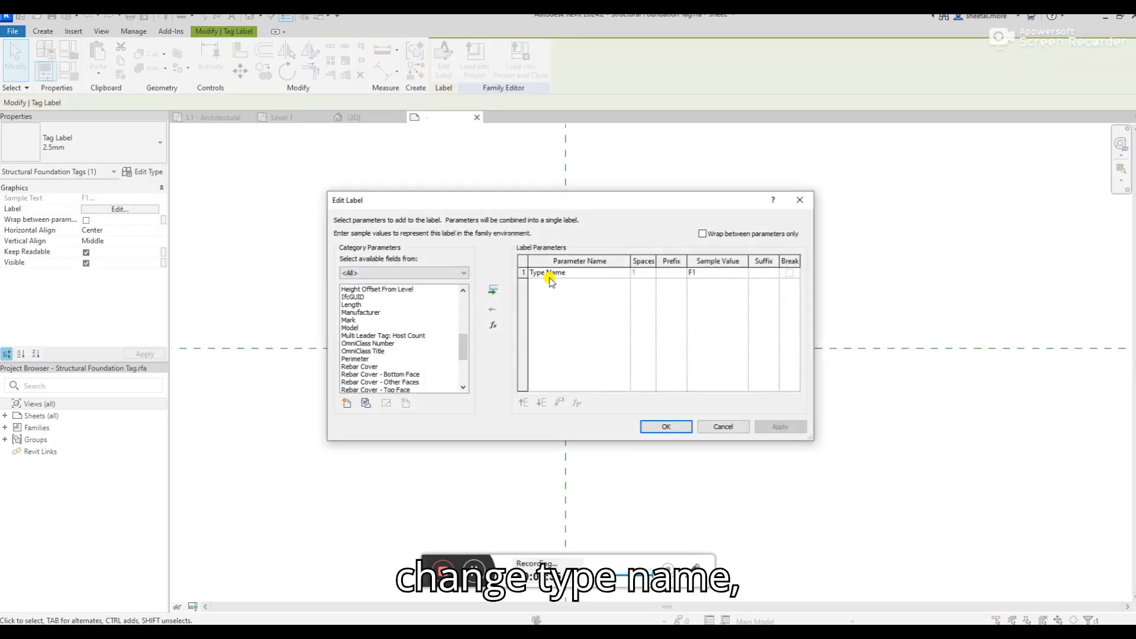
pyautogui.click(523, 272)
pyautogui.click(491, 309)
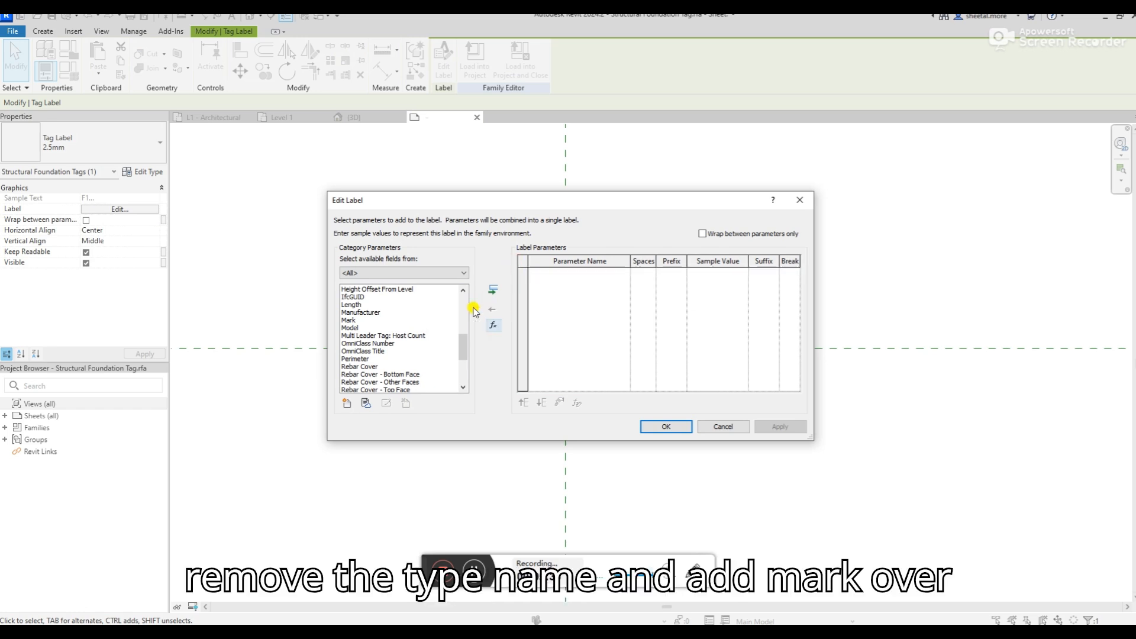
# Add the Mark parameter to the tag label with sample value F1 and accept the label changes
pyautogui.click(369, 327)
pyautogui.click(401, 320)
pyautogui.click(493, 290)
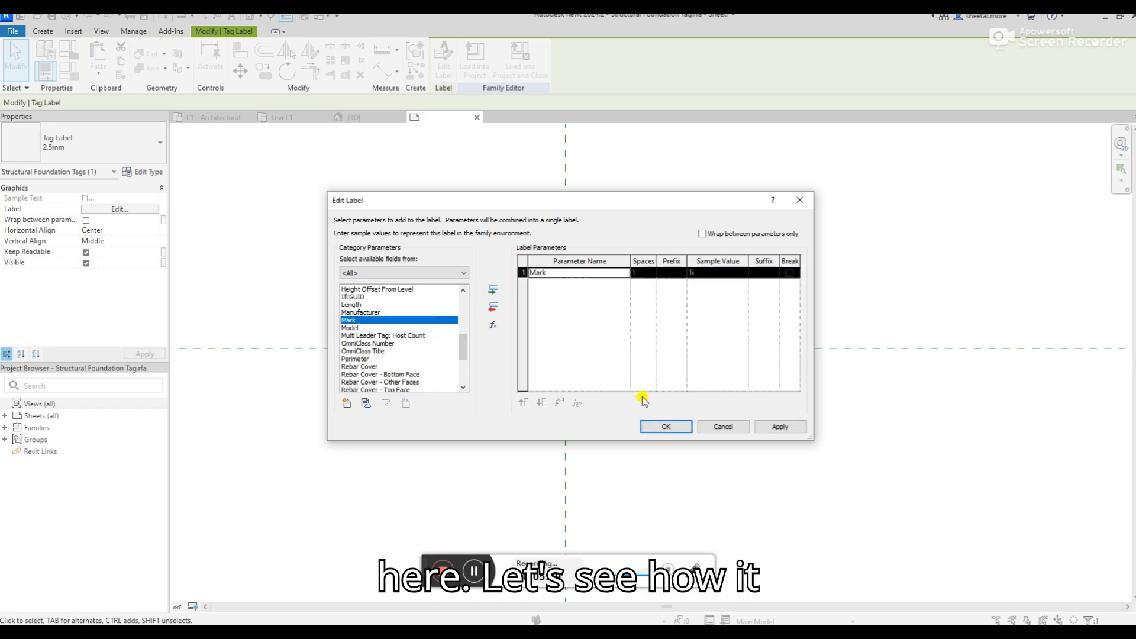
pyautogui.click(715, 273)
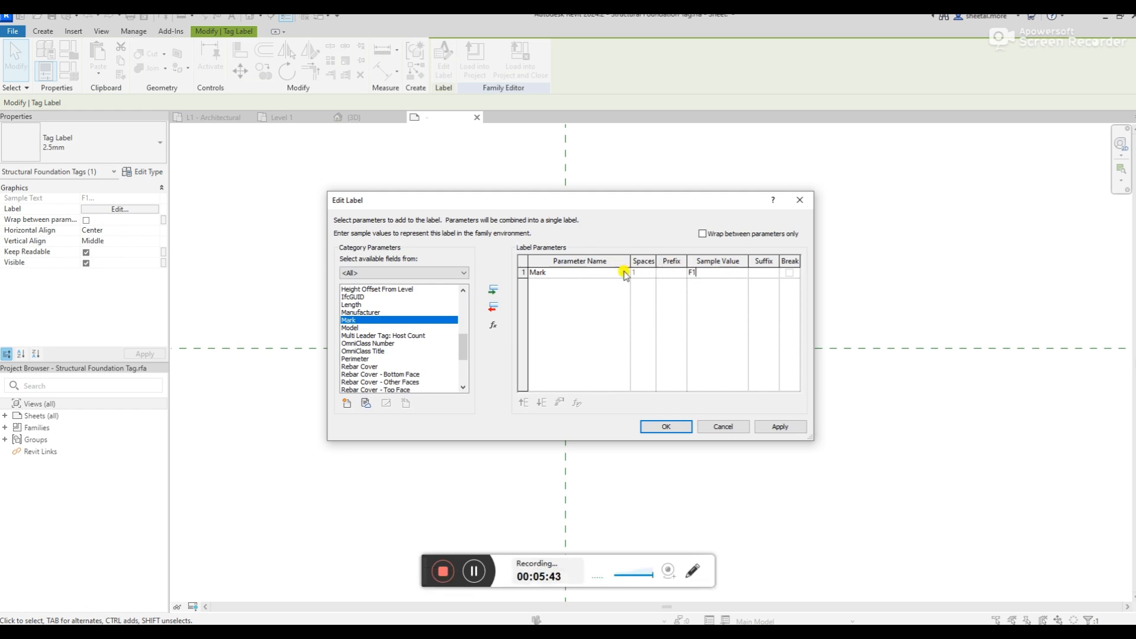
pyautogui.click(666, 426)
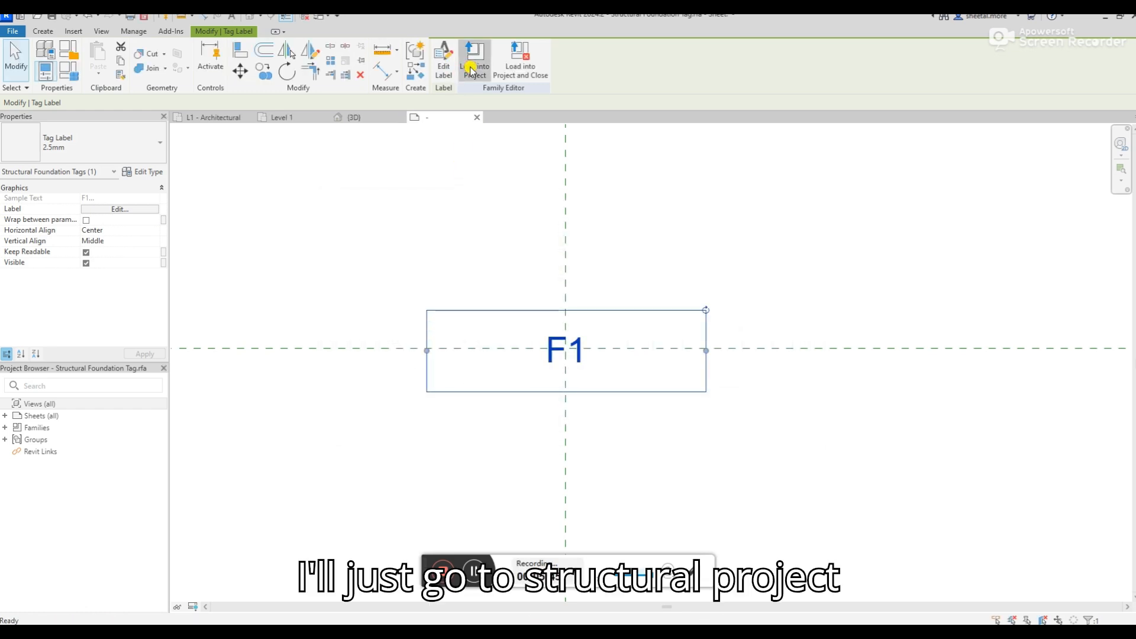
# Load the revised tag family into Structural Project.rvt, replacing the version already loaded there
pyautogui.click(474, 59)
pyautogui.click(529, 413)
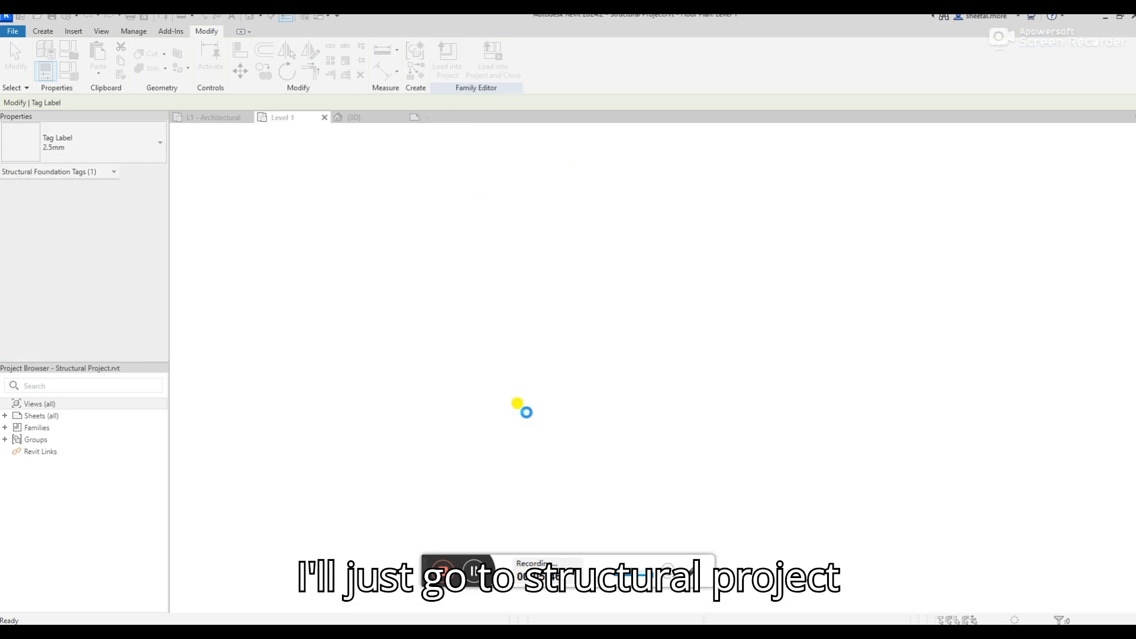
pyautogui.click(510, 330)
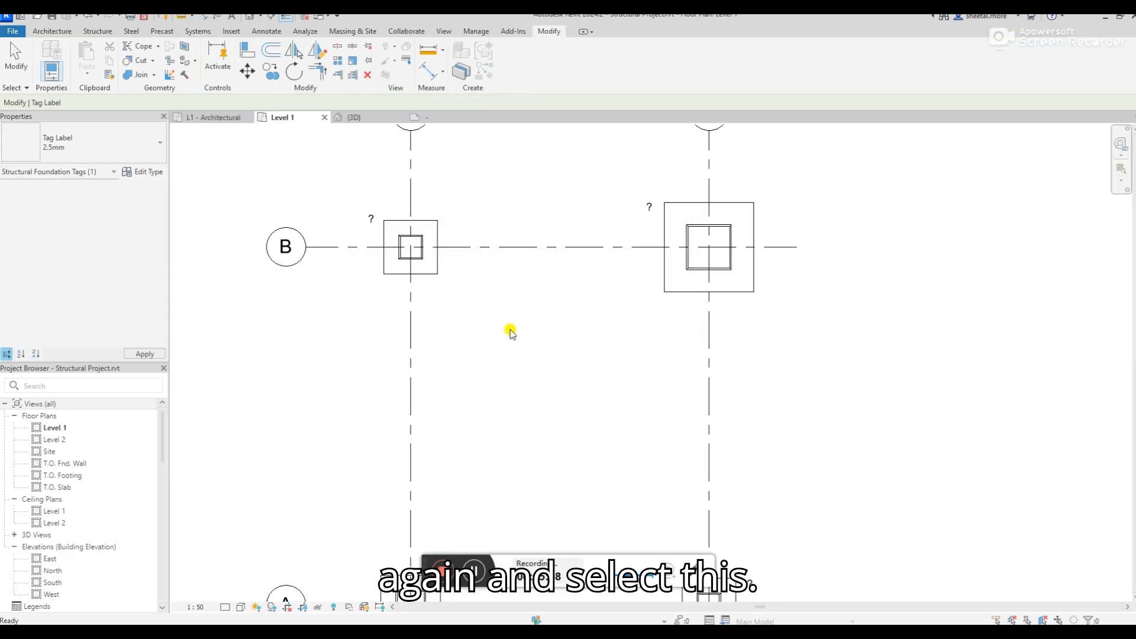
pyautogui.scroll(-2, 500, 256)
pyautogui.scroll(2, 466, 464)
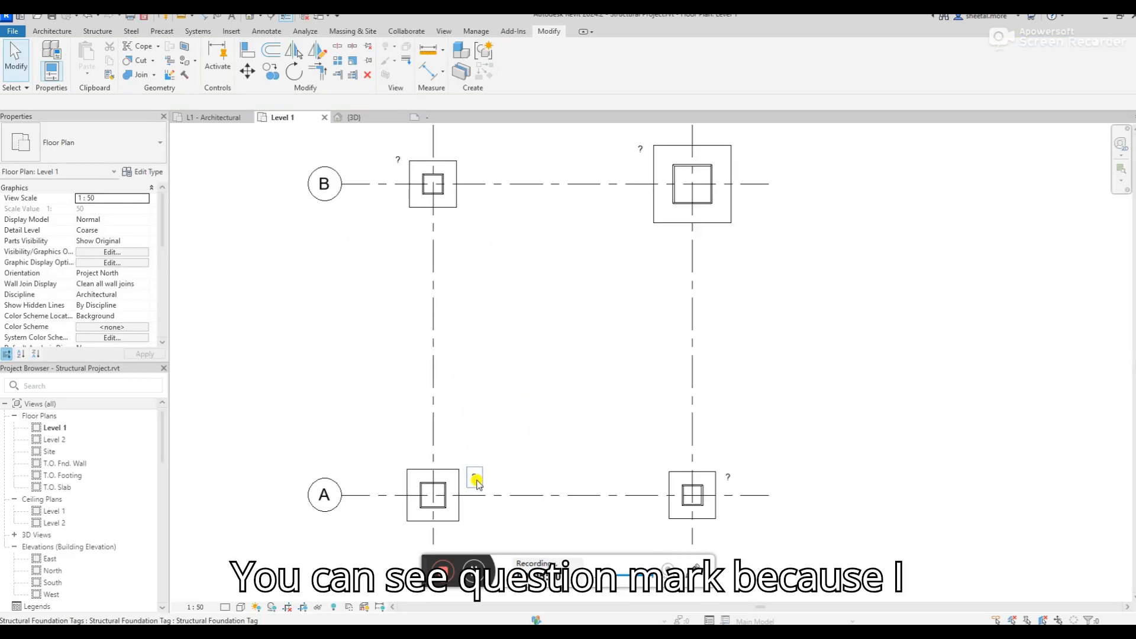
# Set the Mark of the footing at grid B-1 to F1
pyautogui.click(432, 200)
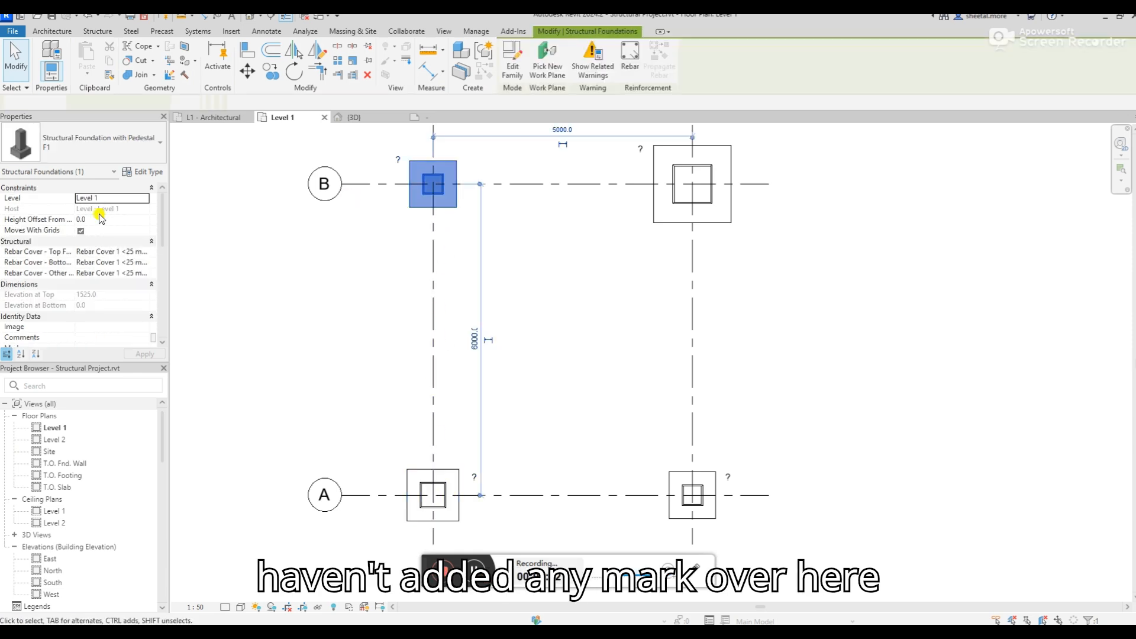
pyautogui.scroll(-5, 77, 278)
pyautogui.click(101, 273)
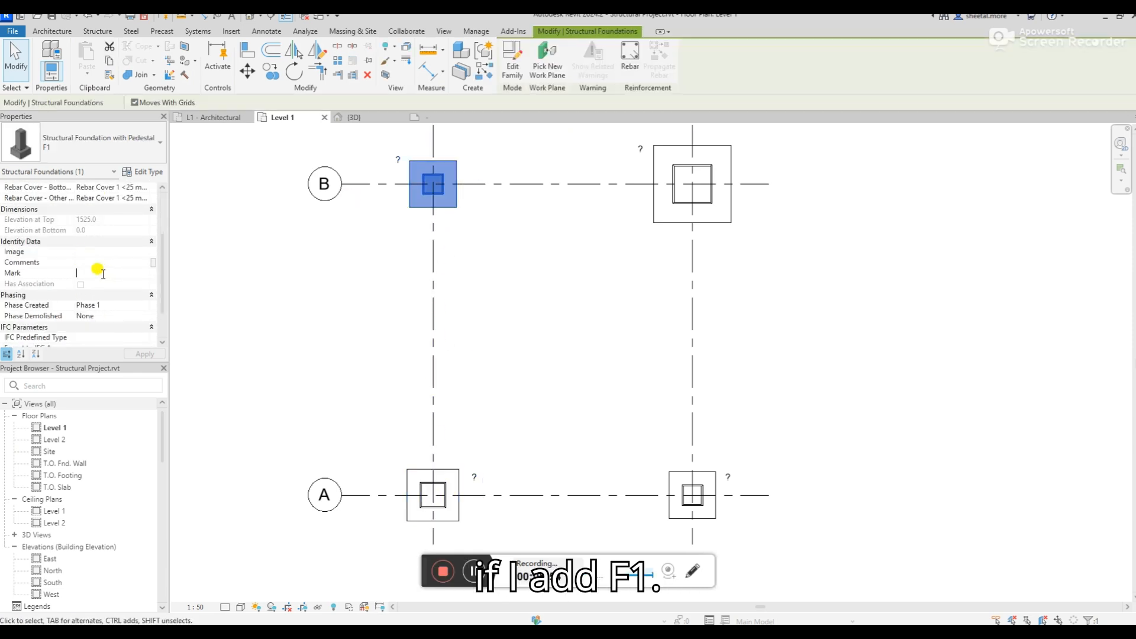
pyautogui.write('f1')
pyautogui.press('BackSpace')
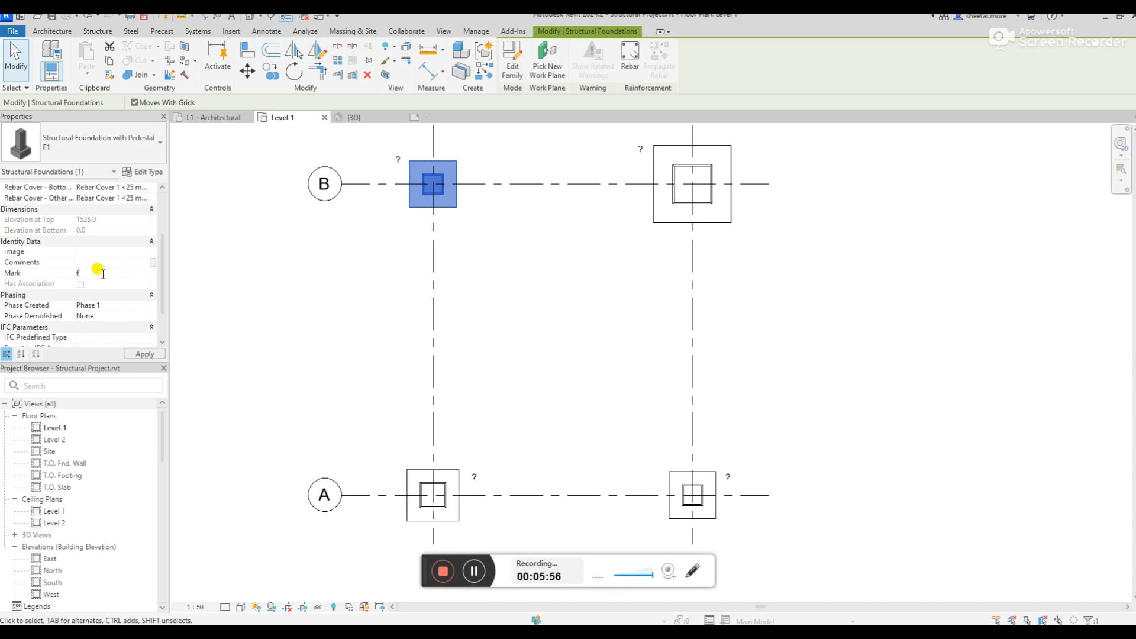
pyautogui.write('1')
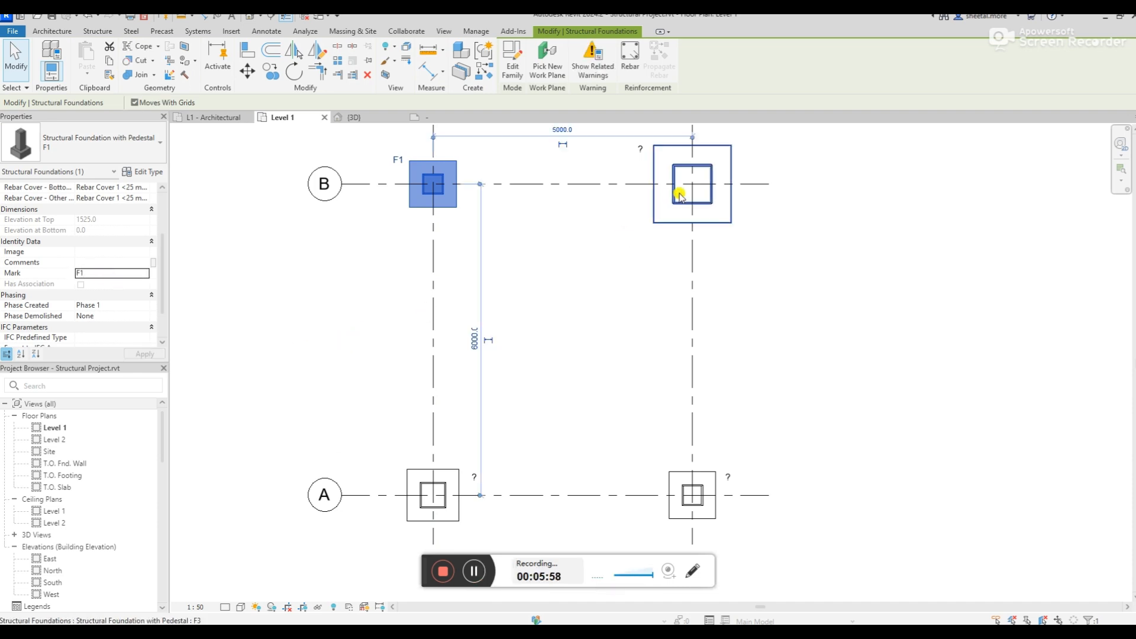
# Set the Mark of the footing at grid B-2 to F3
pyautogui.click(679, 194)
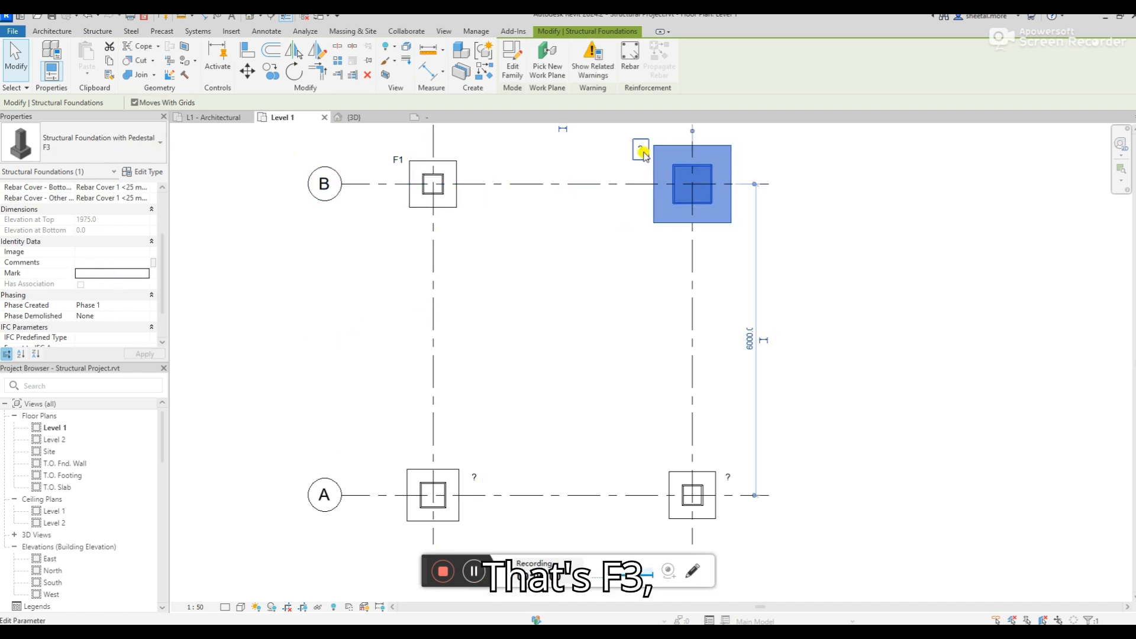
pyautogui.click(97, 272)
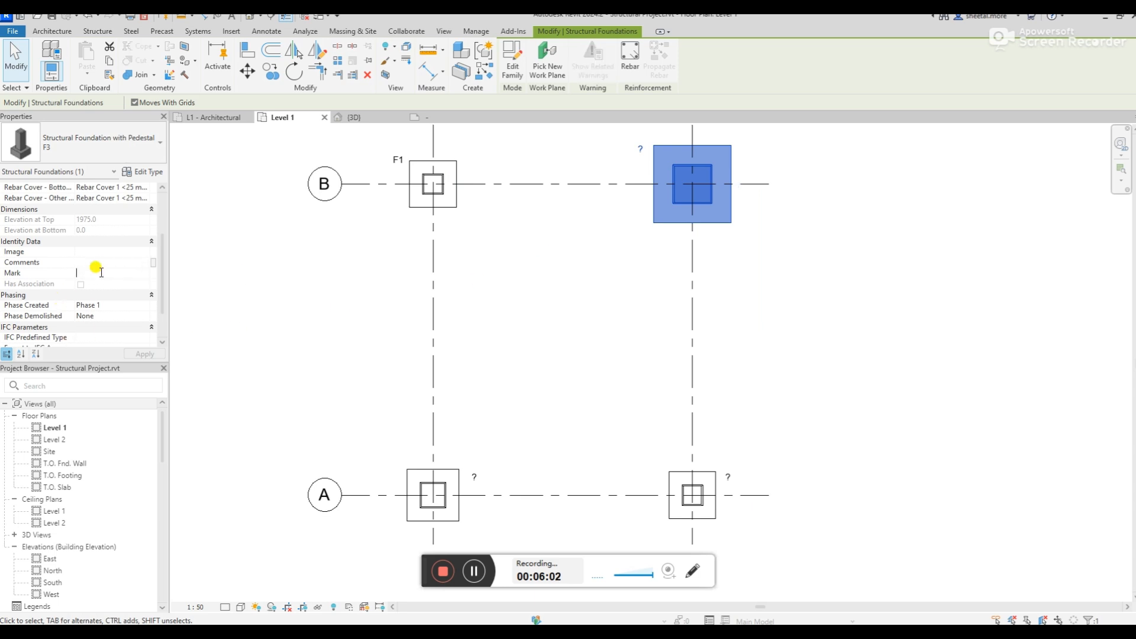
pyautogui.write('F3')
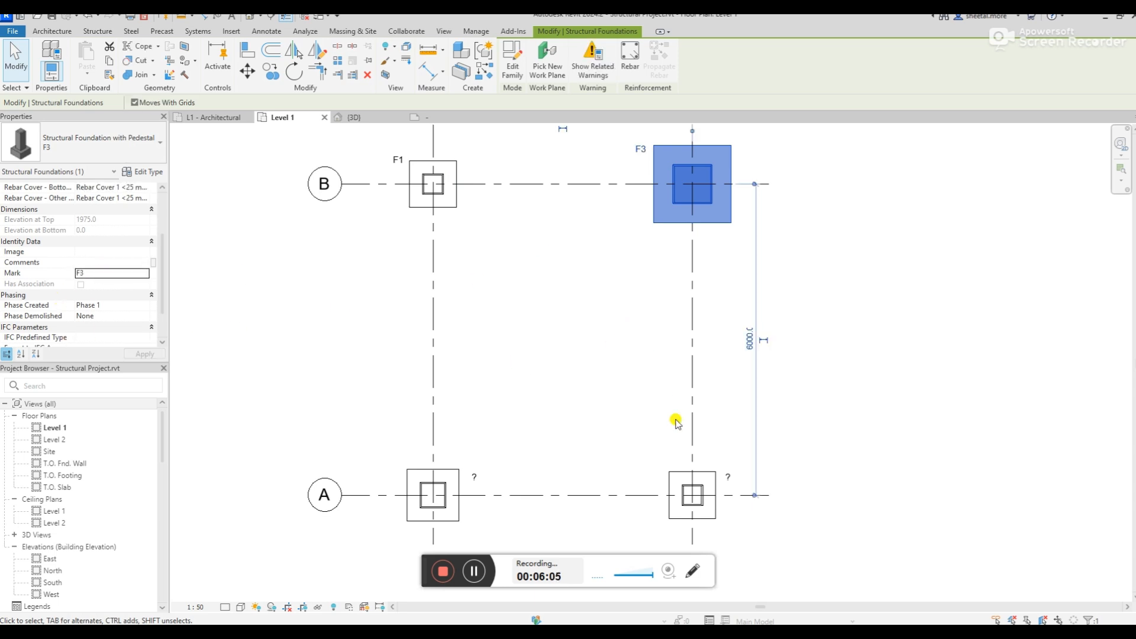
# Set the Mark of the footing at grid A-2 to F1
pyautogui.click(674, 465)
pyautogui.scroll(-1, 112, 294)
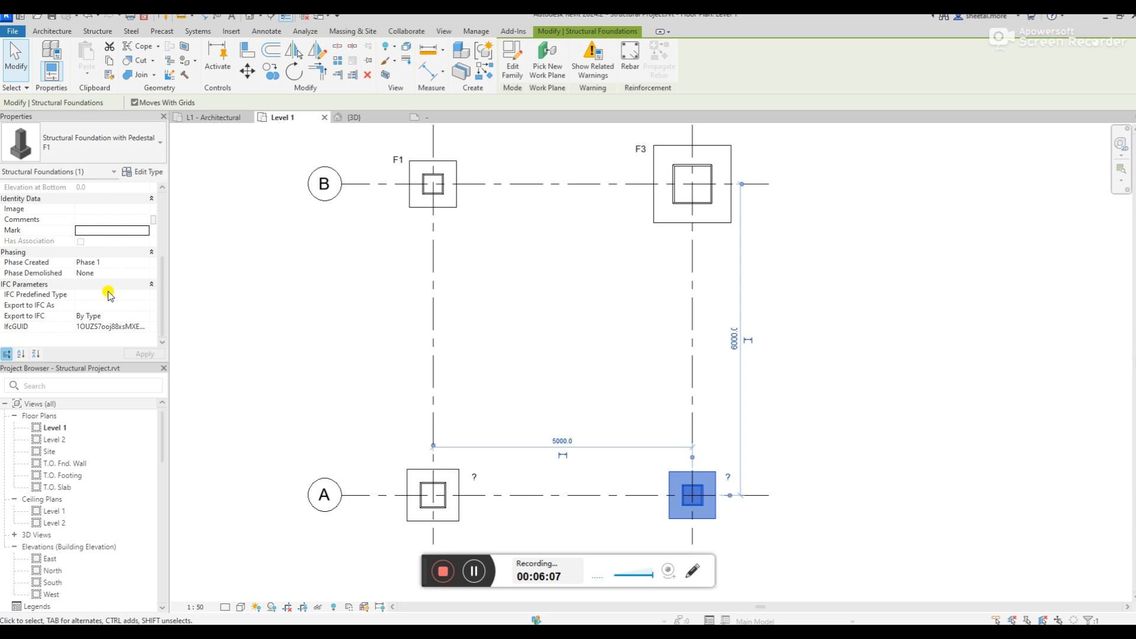
pyautogui.scroll(1, 108, 296)
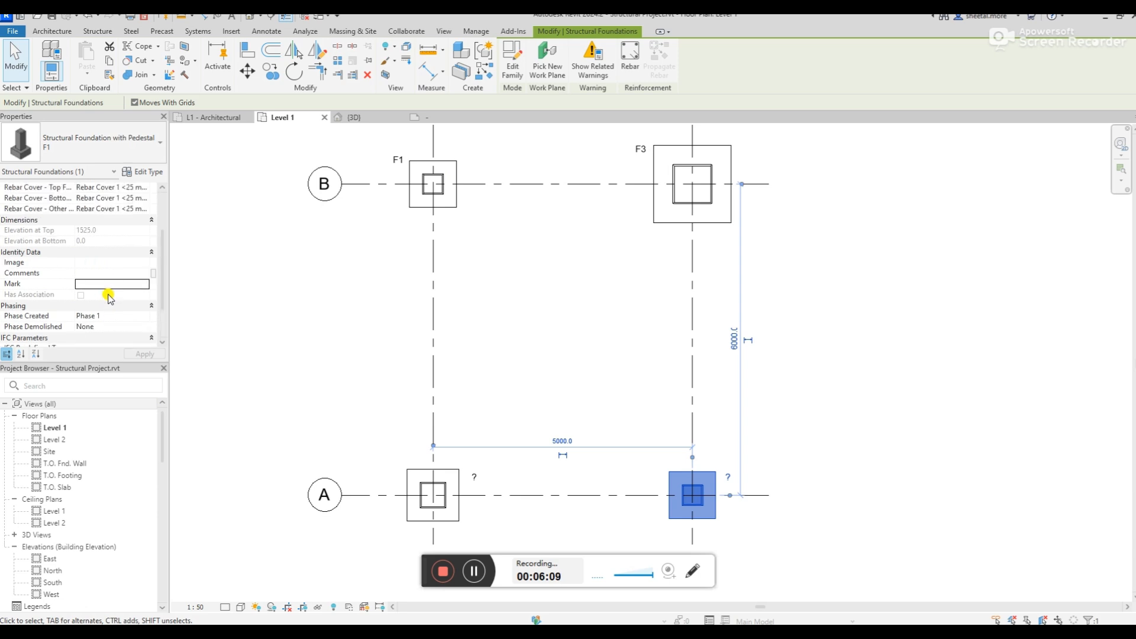
pyautogui.click(100, 283)
pyautogui.write('F1')
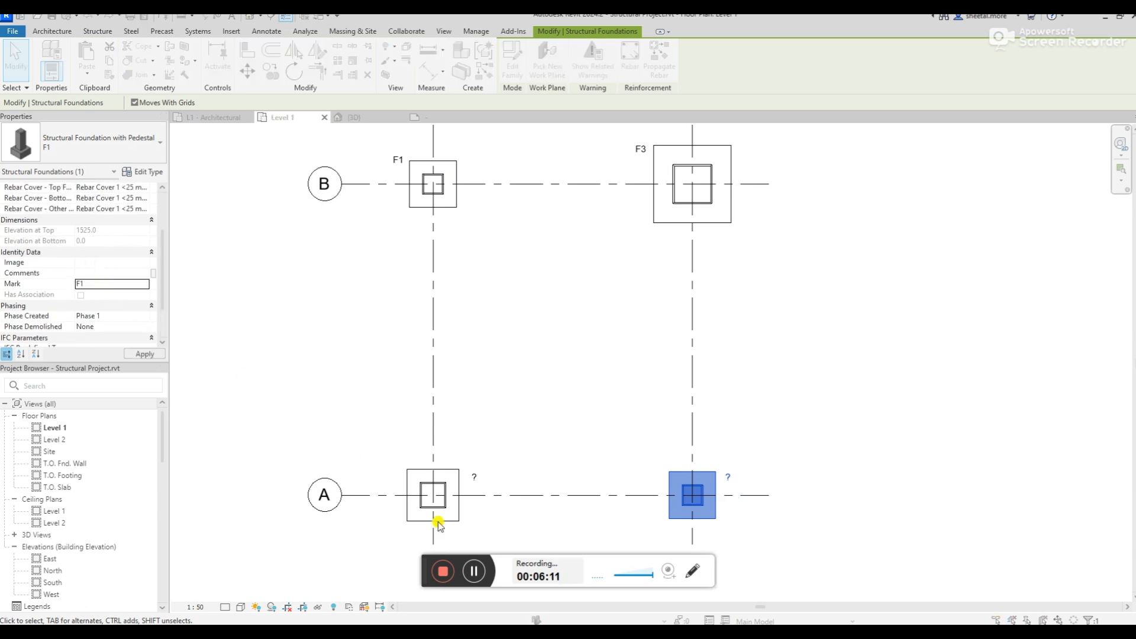
pyautogui.click(611, 362)
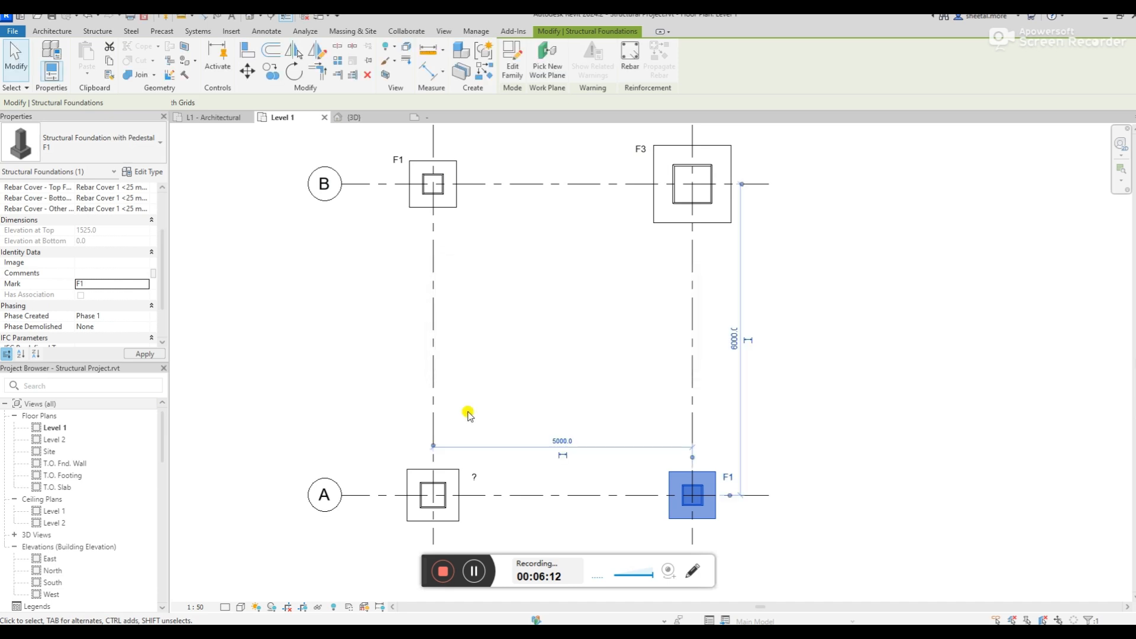
# Set the Mark of the footing at grid A-1 to F2
pyautogui.click(409, 488)
pyautogui.click(113, 284)
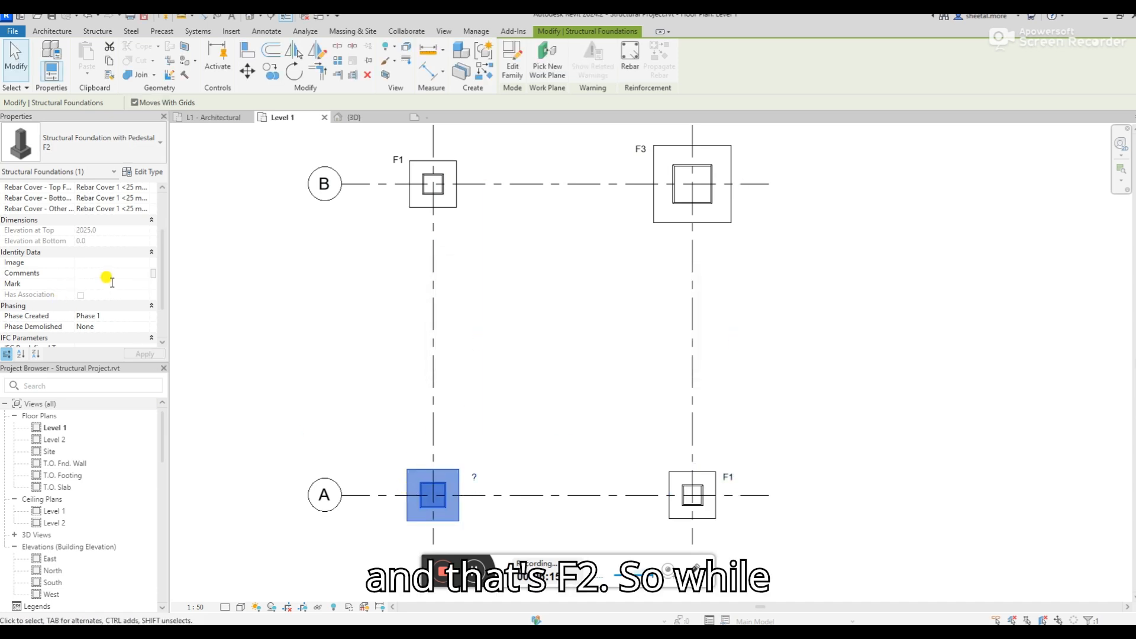
pyautogui.write('F2')
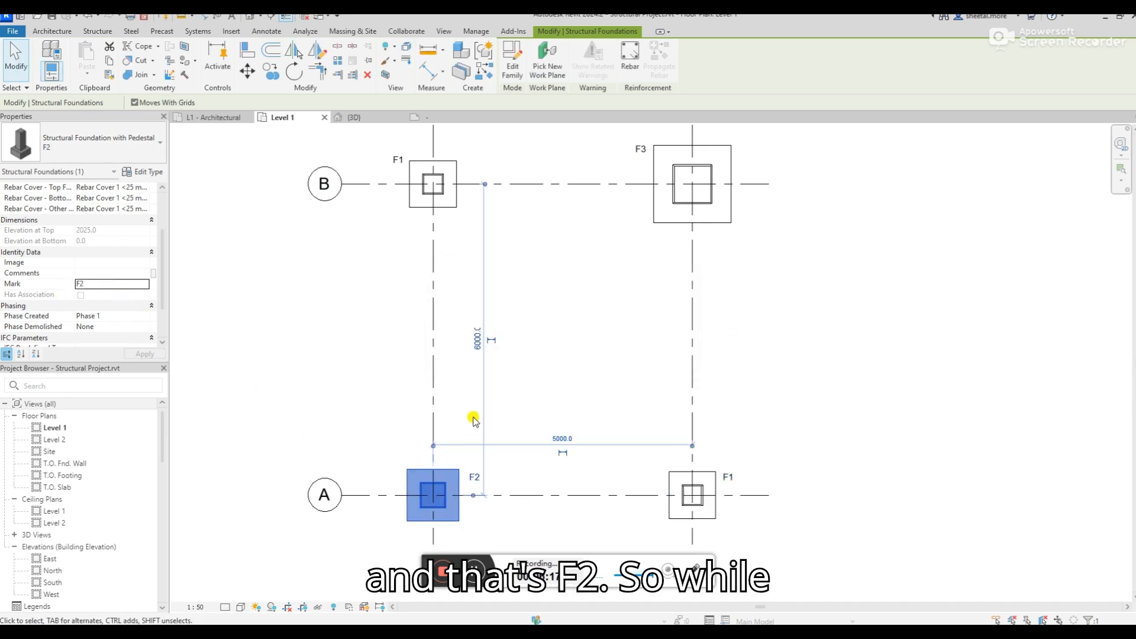
pyautogui.click(546, 399)
# Compare the Mark values and types of the footings at grids A-2 and B-1, and review all four footing tags
pyautogui.click(709, 493)
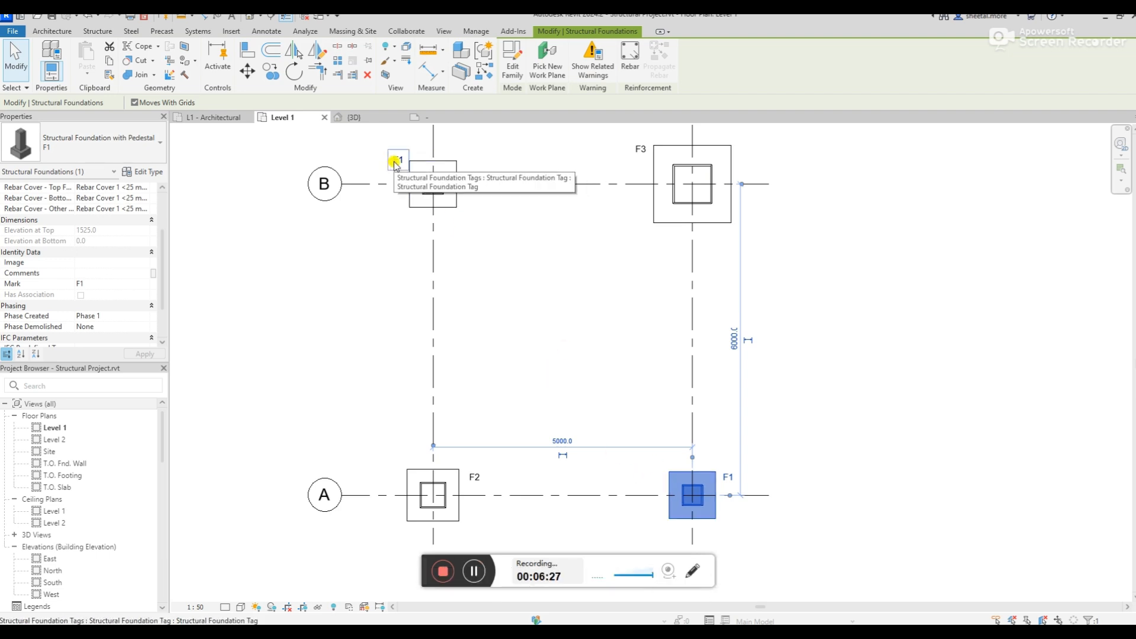
pyautogui.click(412, 195)
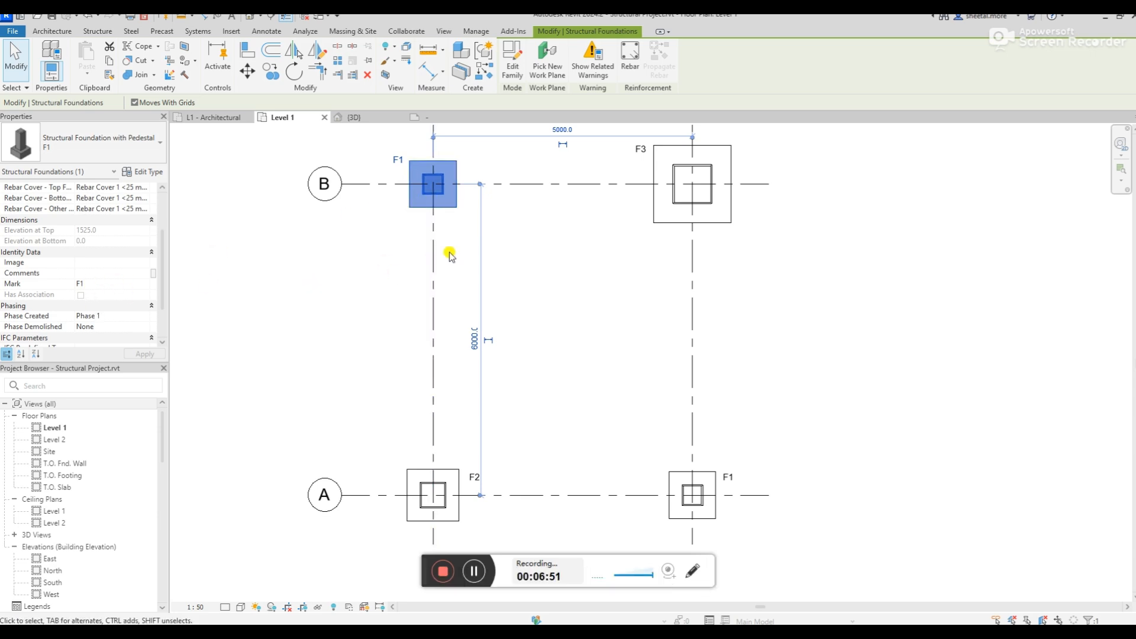
pyautogui.click(679, 476)
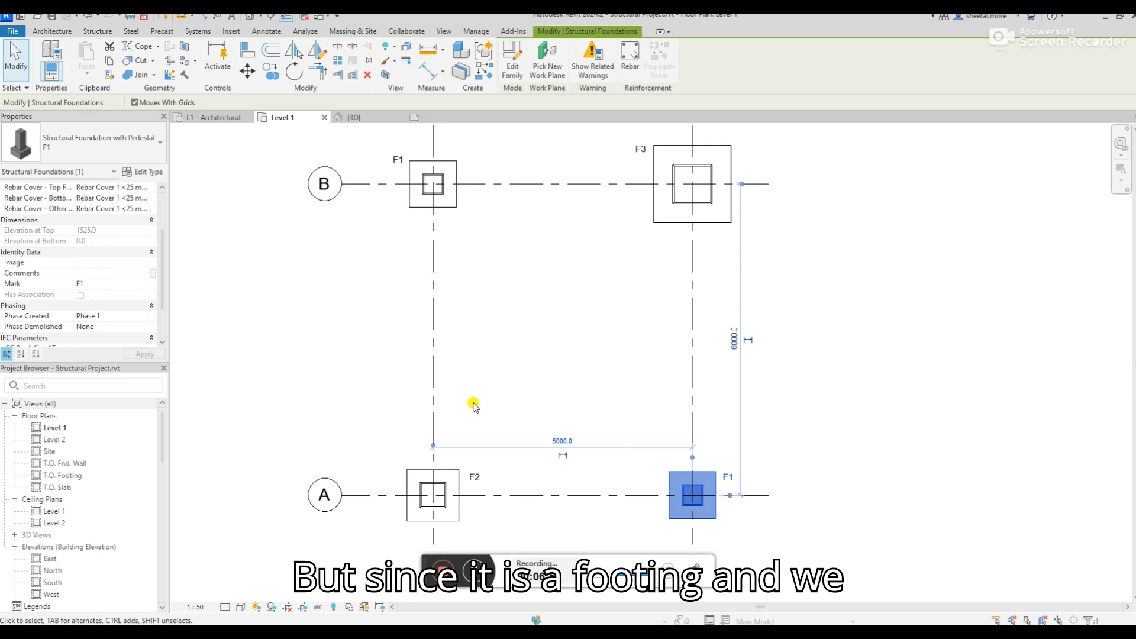
pyautogui.scroll(-2, 550, 329)
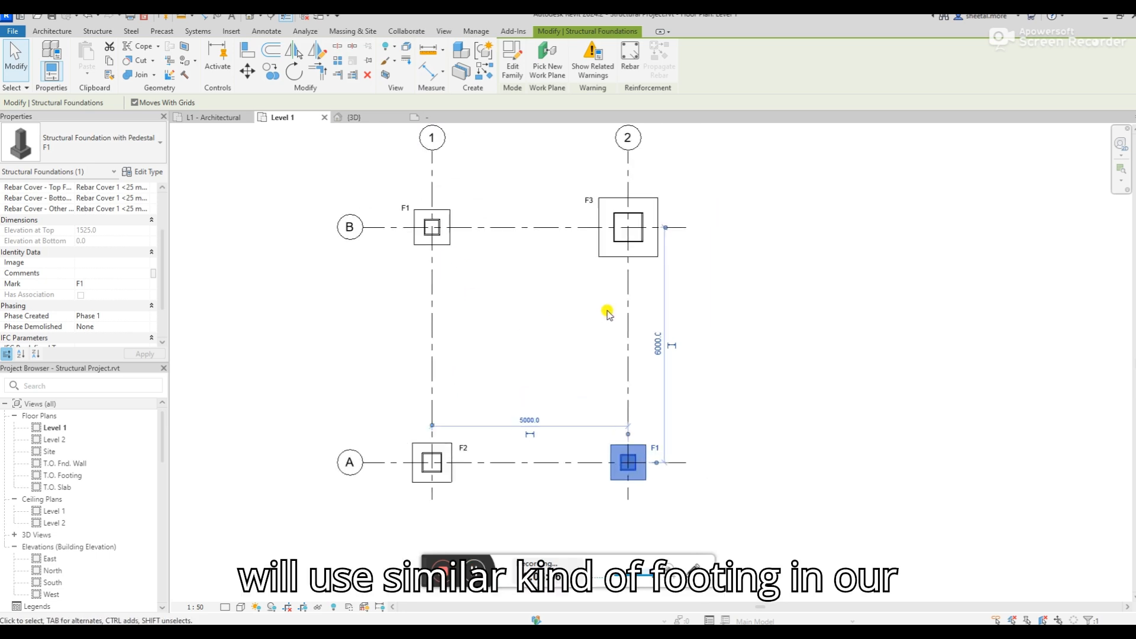
pyautogui.scroll(1, 607, 312)
pyautogui.scroll(-1, 411, 381)
pyautogui.scroll(1, 457, 309)
pyautogui.click(448, 336)
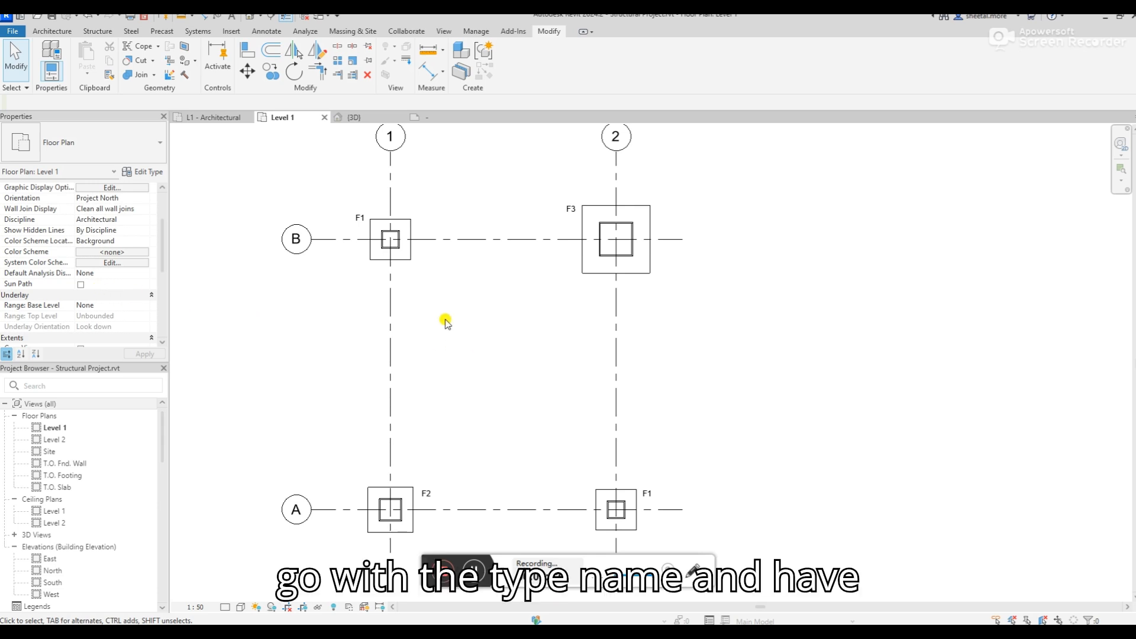
pyautogui.scroll(-1, 464, 325)
pyautogui.scroll(2, 453, 323)
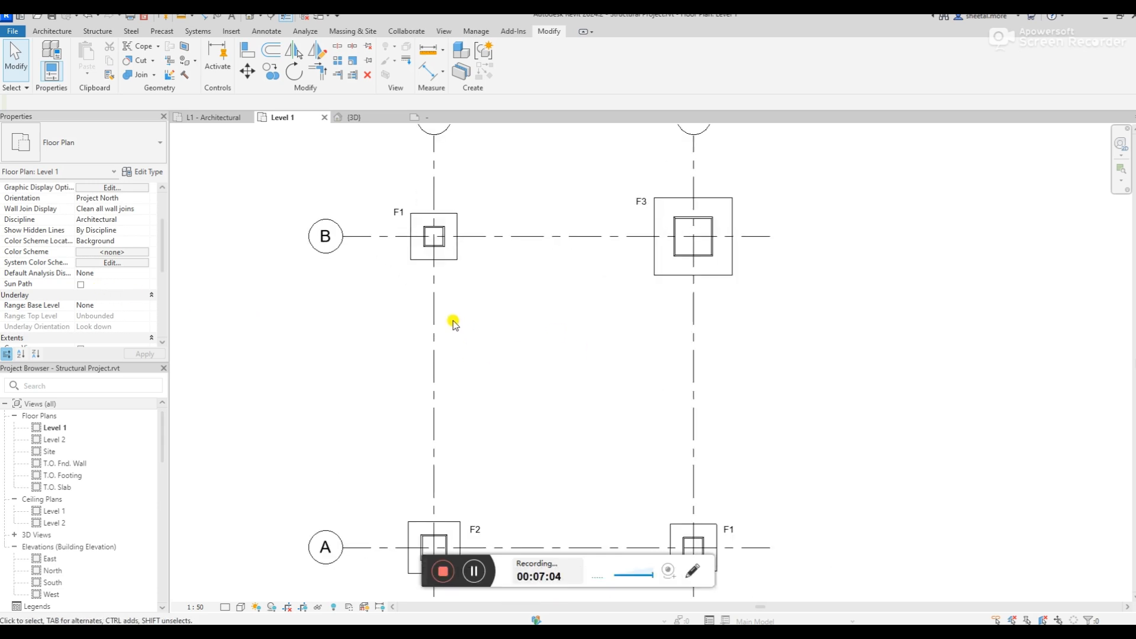
pyautogui.scroll(-1, 453, 322)
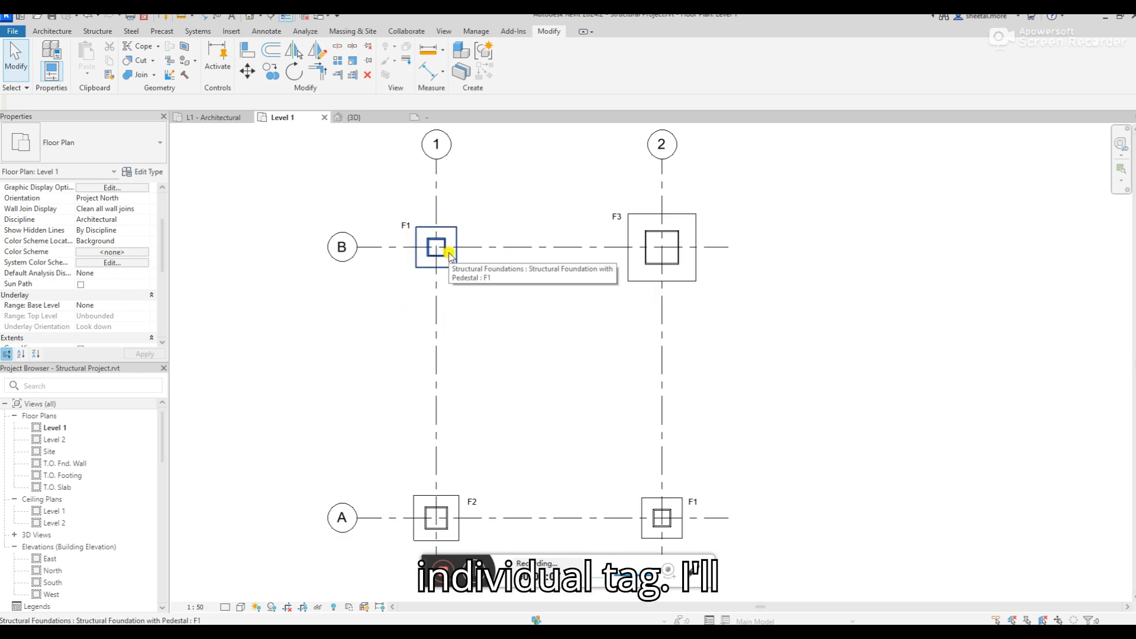
# Replace the Mark parameter in the structural foundation tag's label with Type Name
pyautogui.click(434, 114)
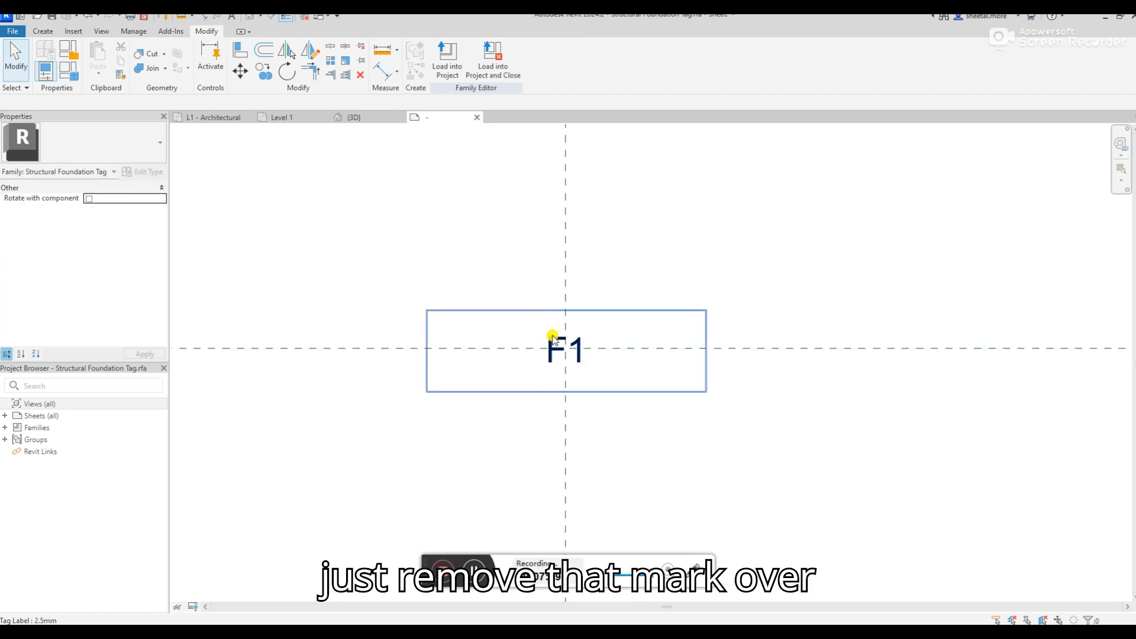
pyautogui.click(553, 331)
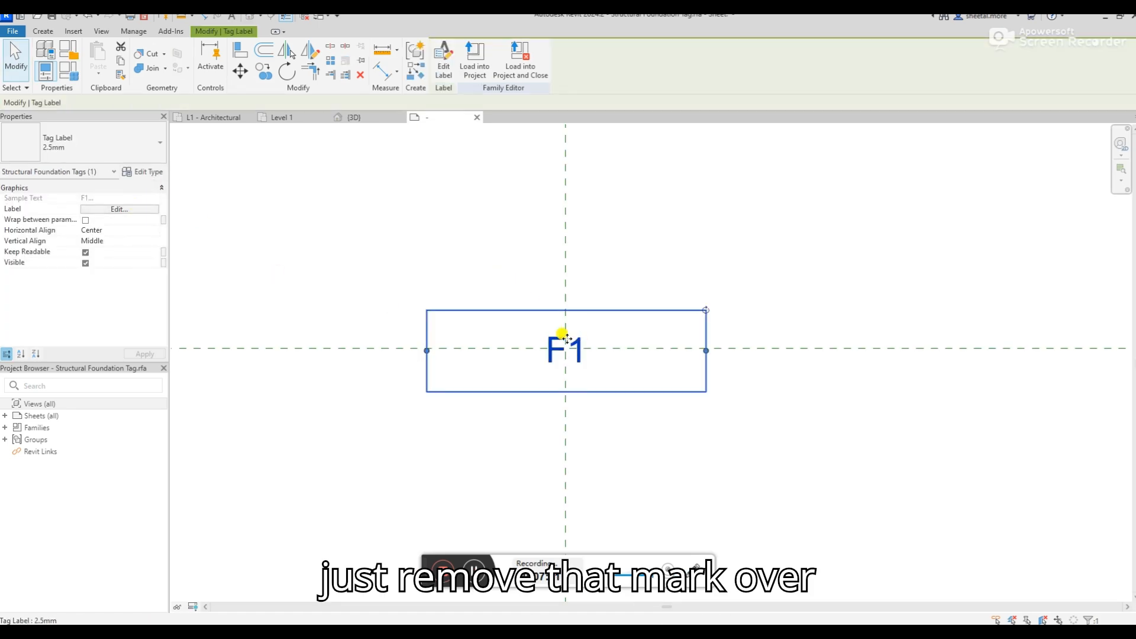
pyautogui.click(121, 209)
pyautogui.click(535, 273)
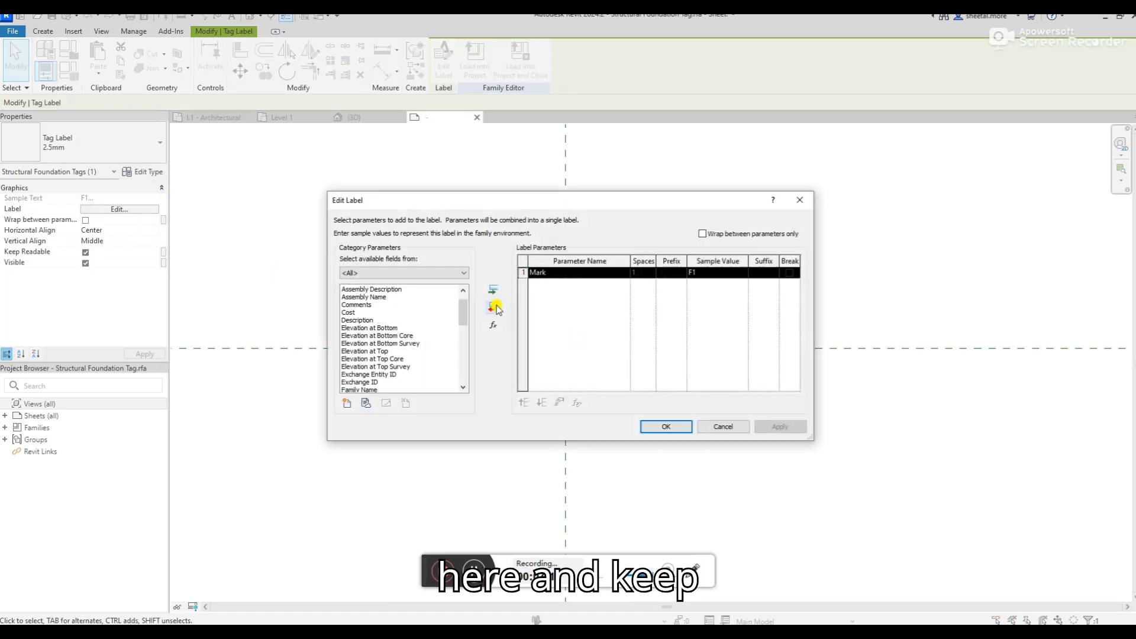
pyautogui.click(496, 307)
pyautogui.click(413, 350)
pyautogui.write('ty')
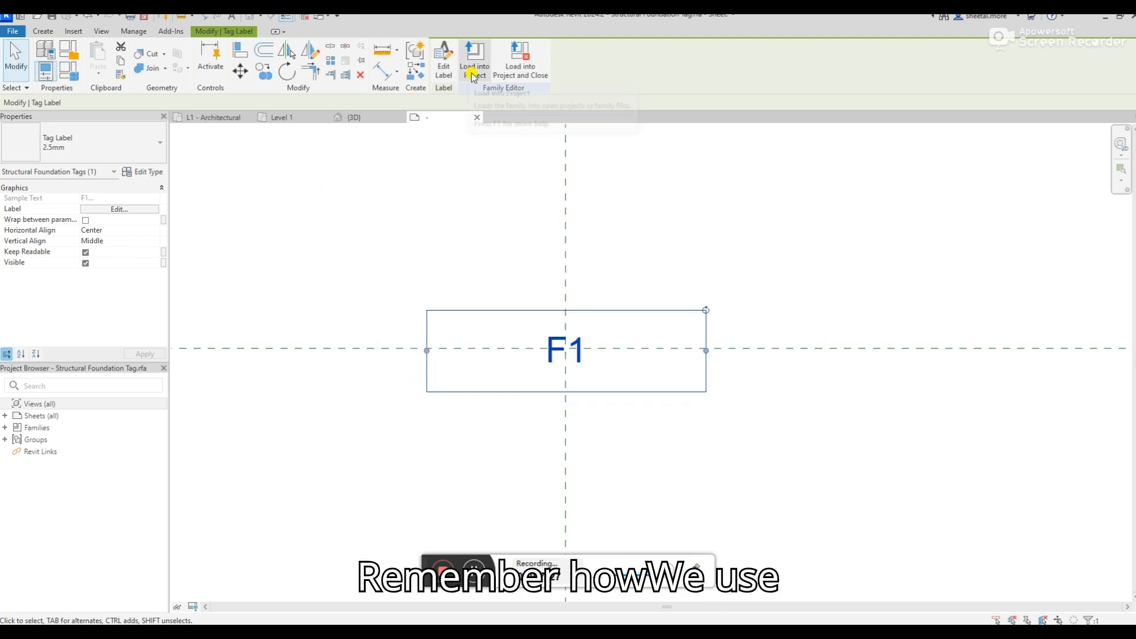
# Load the tag family into Structural Project.rvt, overwriting the existing version and its parameter values
pyautogui.click(472, 72)
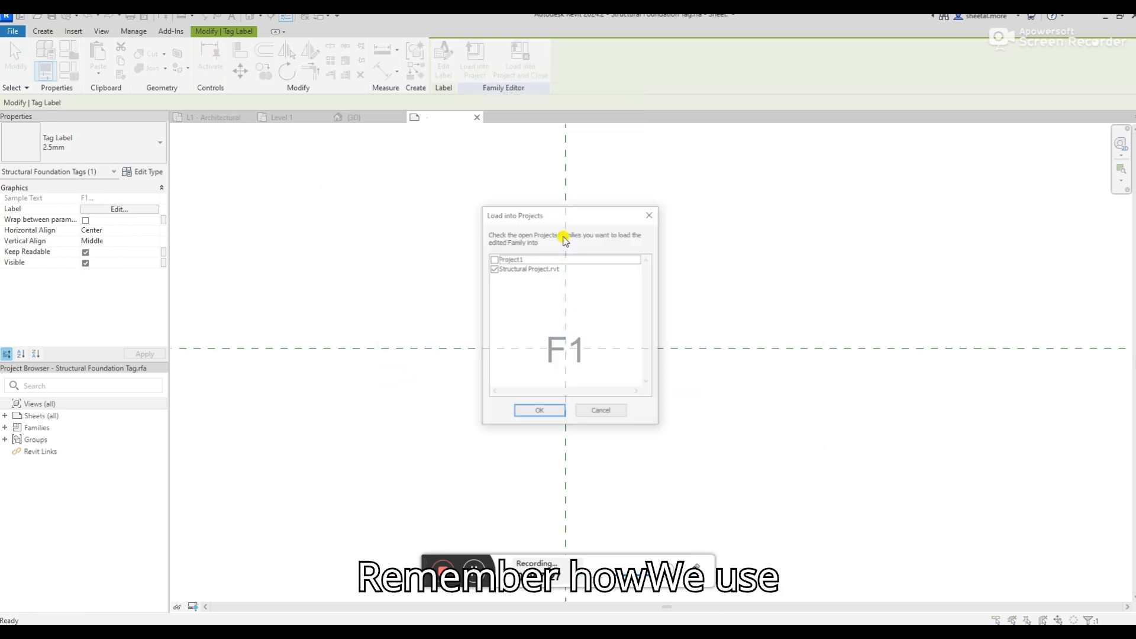
pyautogui.click(529, 411)
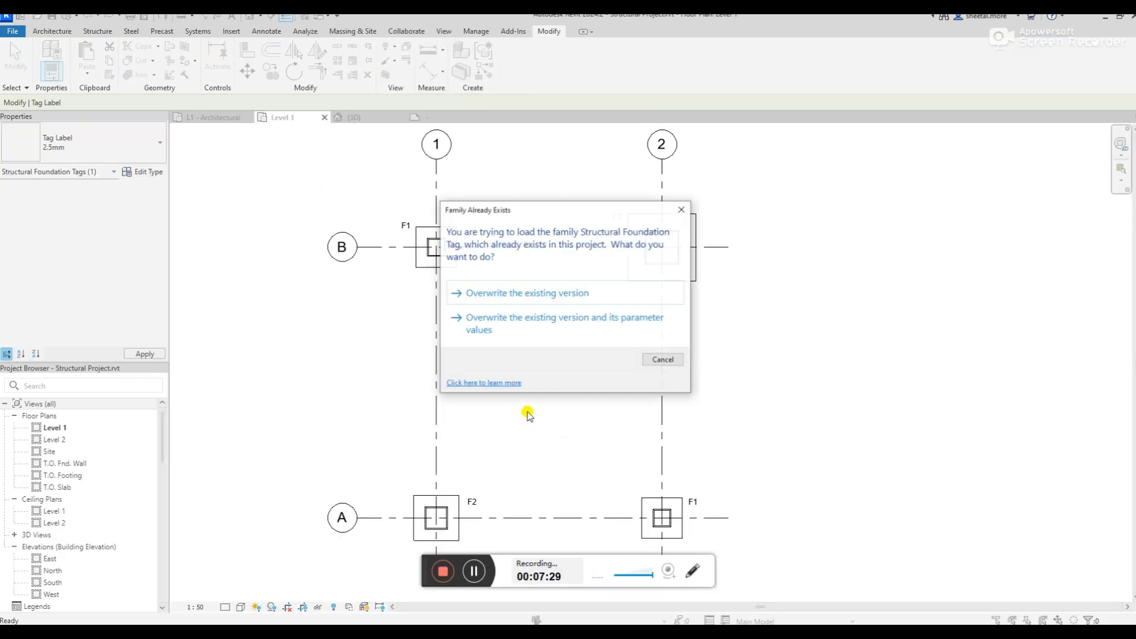
pyautogui.click(530, 323)
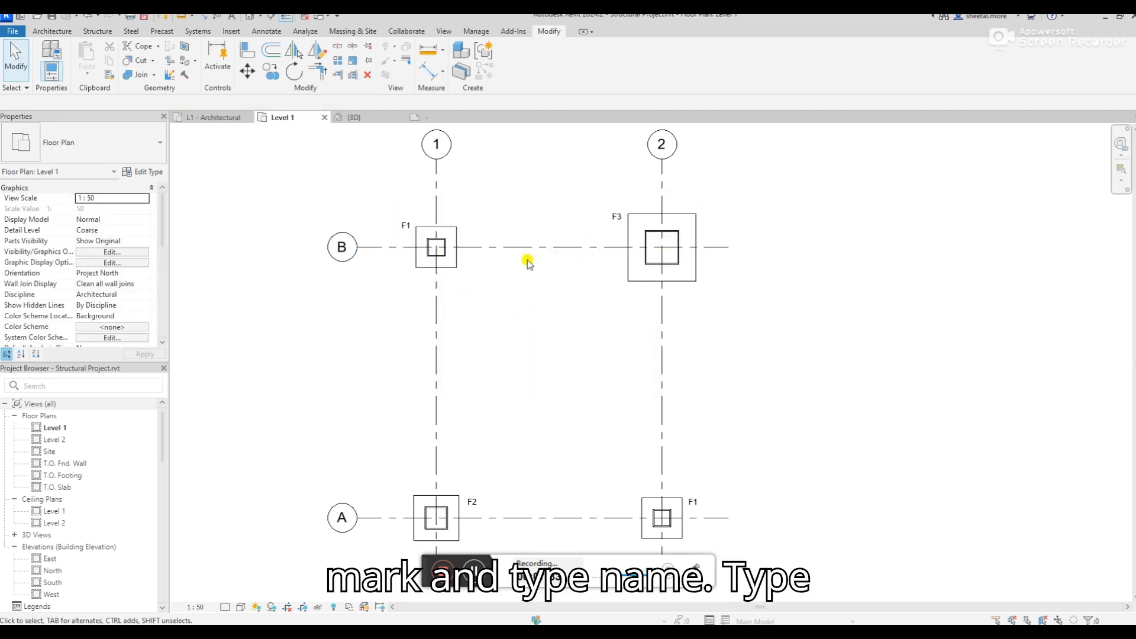
# Clear the Mark values of the footings at grids B-1 and A-2
pyautogui.scroll(-2, 451, 307)
pyautogui.scroll(2, 388, 358)
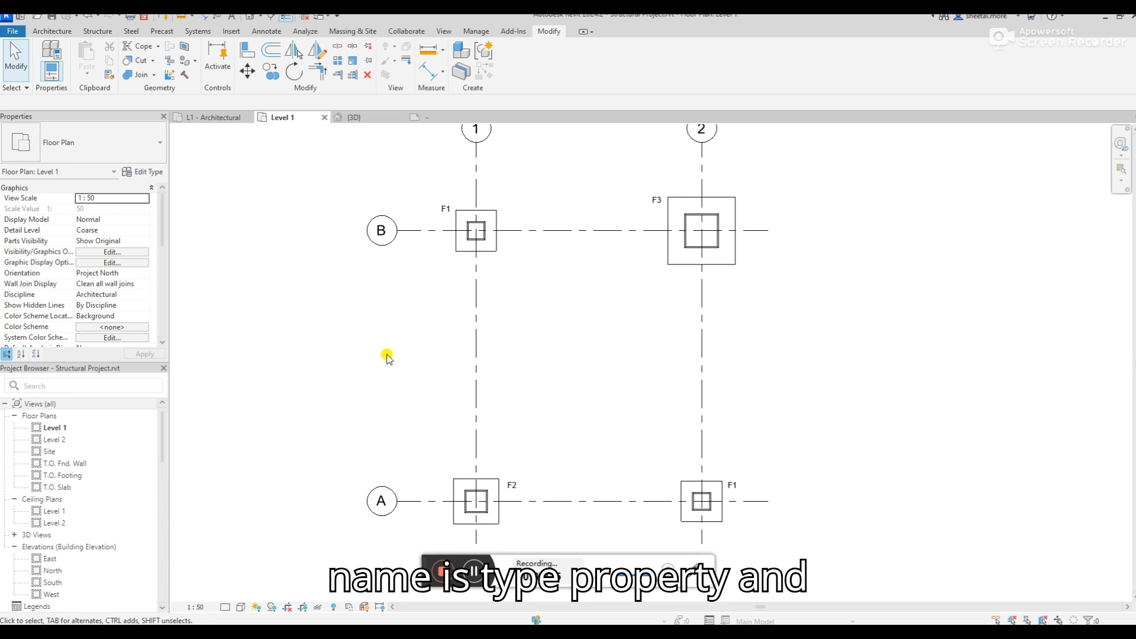
pyautogui.click(445, 210)
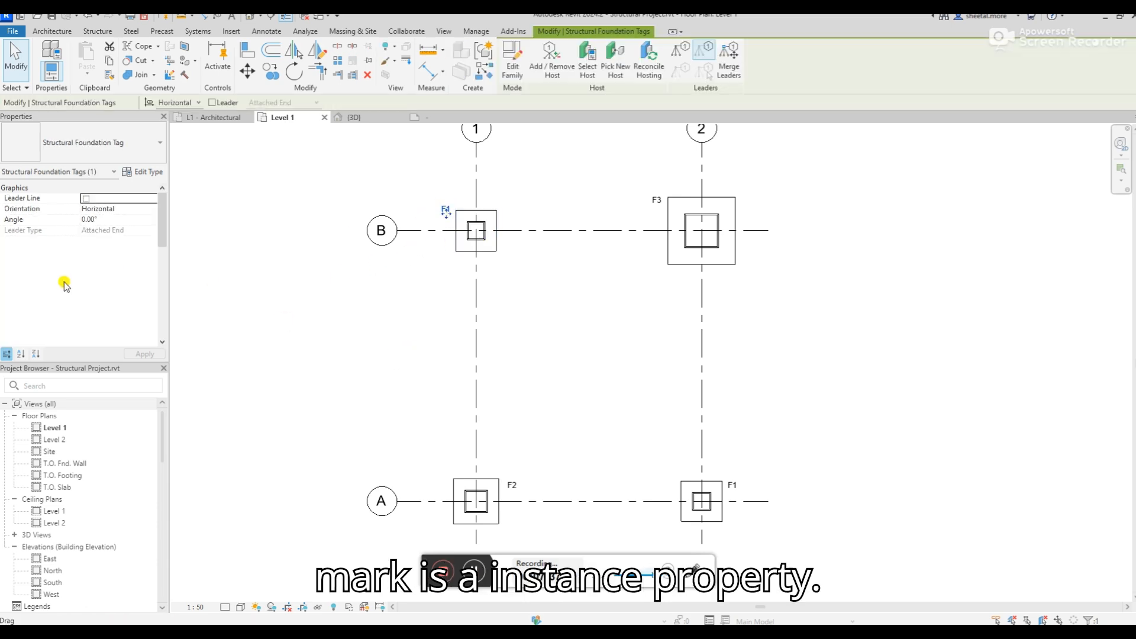
pyautogui.press('Escape')
pyautogui.click(476, 231)
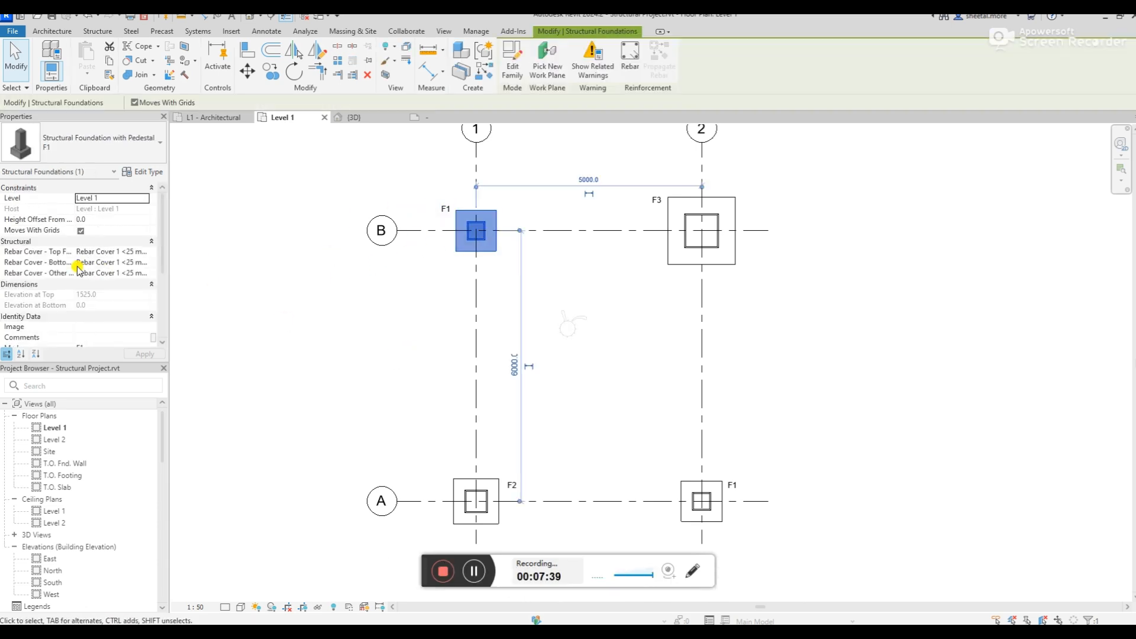
pyautogui.scroll(-5, 77, 254)
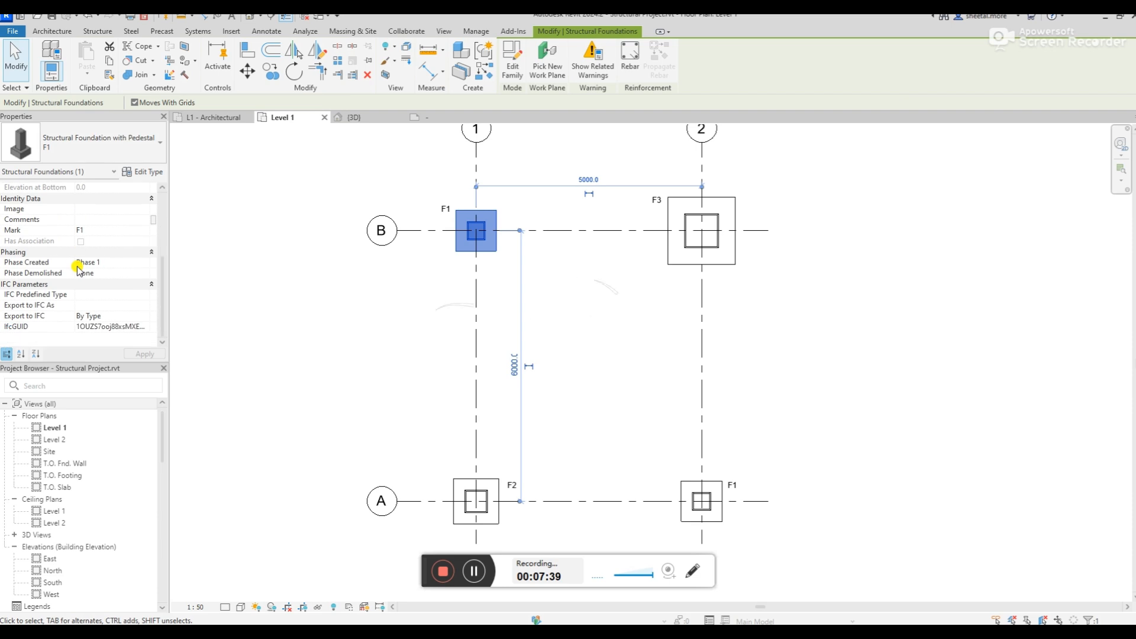
pyautogui.click(103, 231)
pyautogui.press('BackSpace')
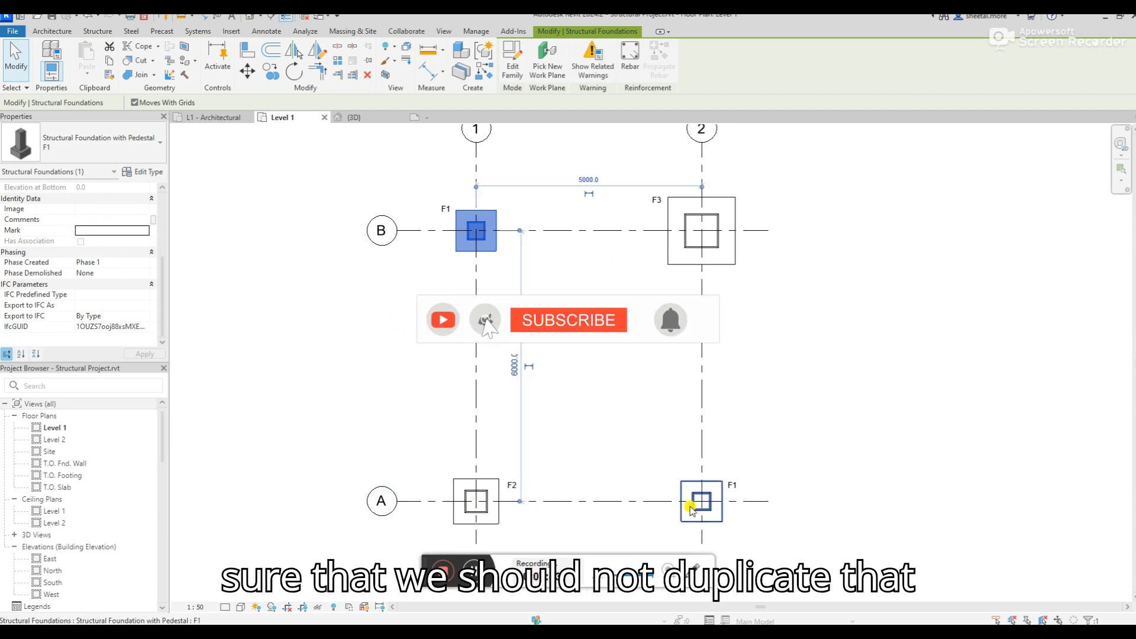
pyautogui.click(690, 507)
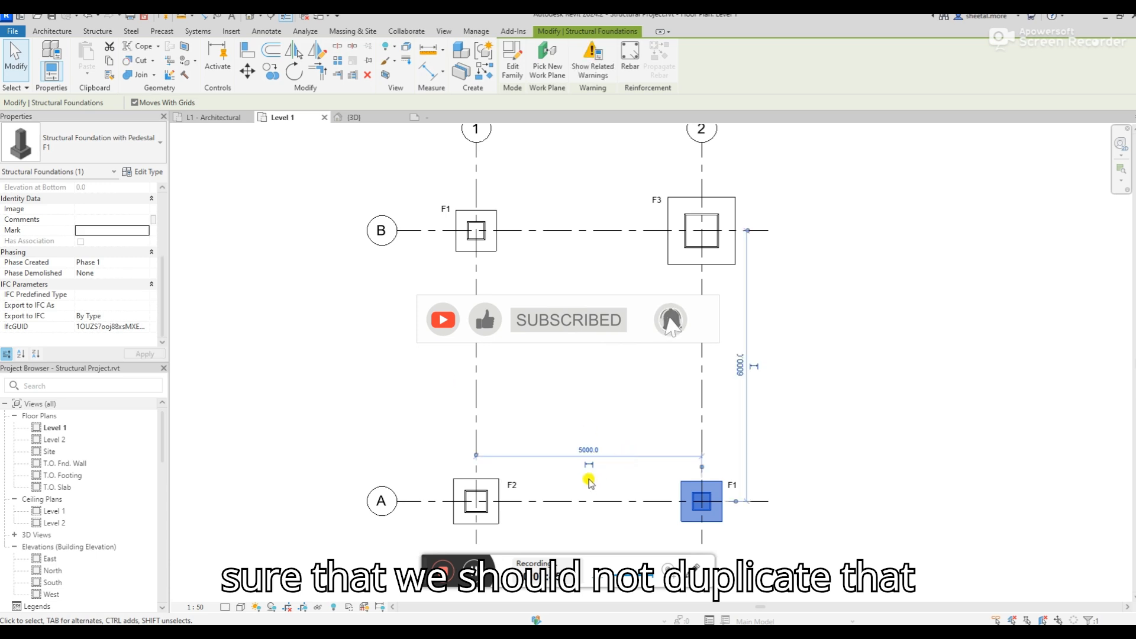
# Delete the footing at grid A-1 and undo the deletion
pyautogui.click(468, 493)
pyautogui.press('Delete')
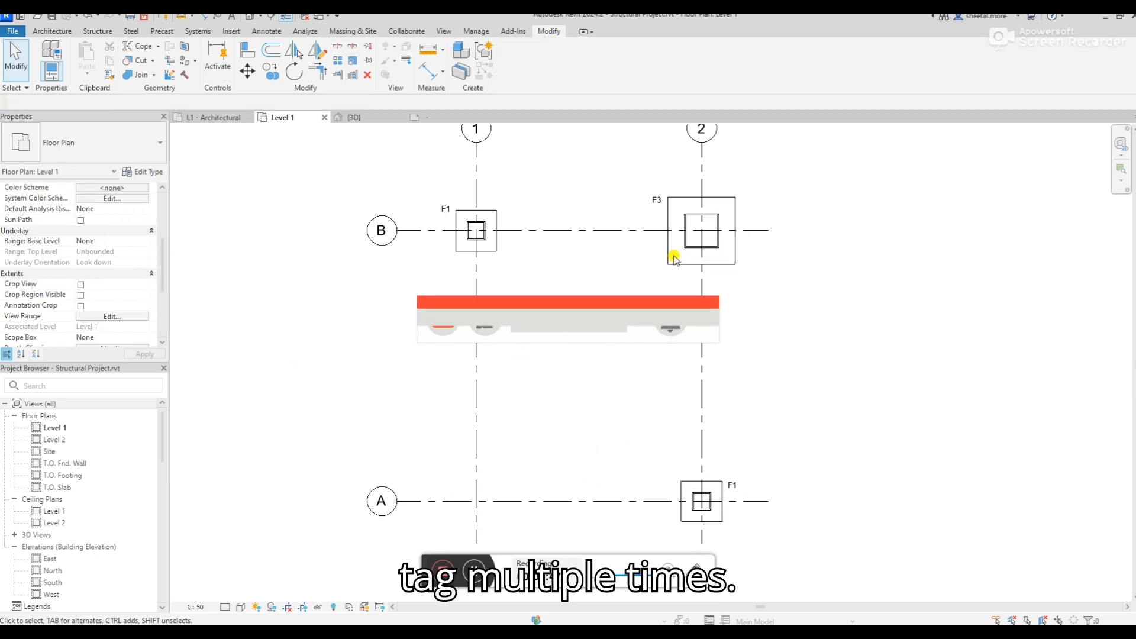
pyautogui.hotkey('ctrl', 'z')
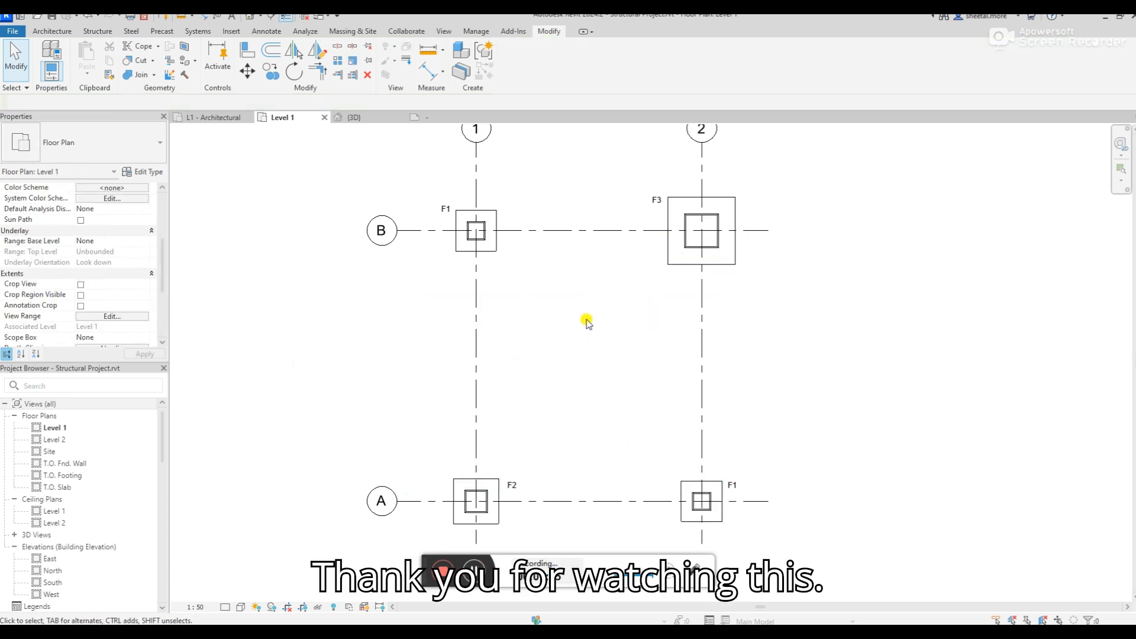